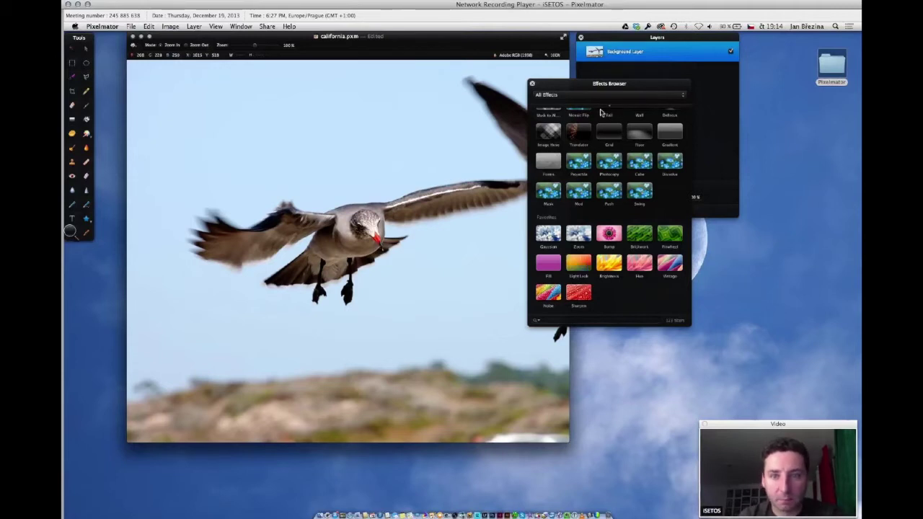
Show only the Color Adjustments effects in the Effects Browser and place the browser directly beneath the Layers palette.
left_click(598, 96)
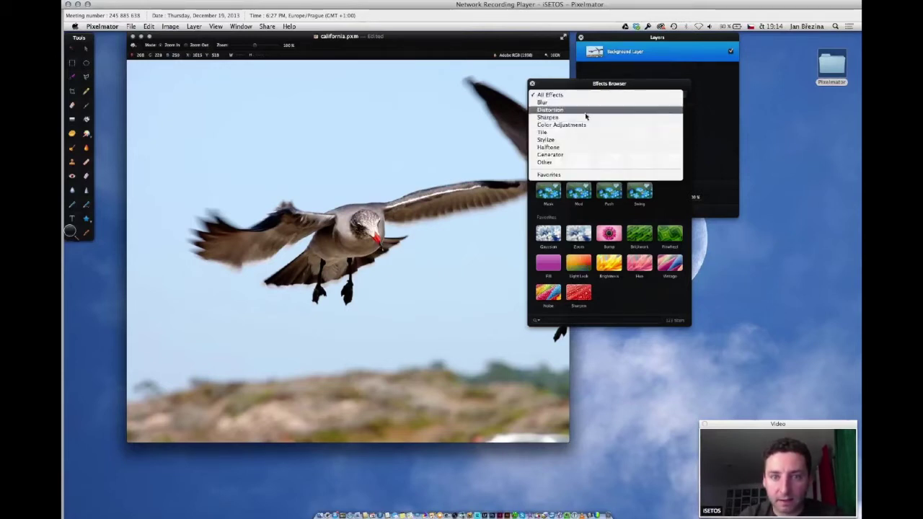
left_click(584, 126)
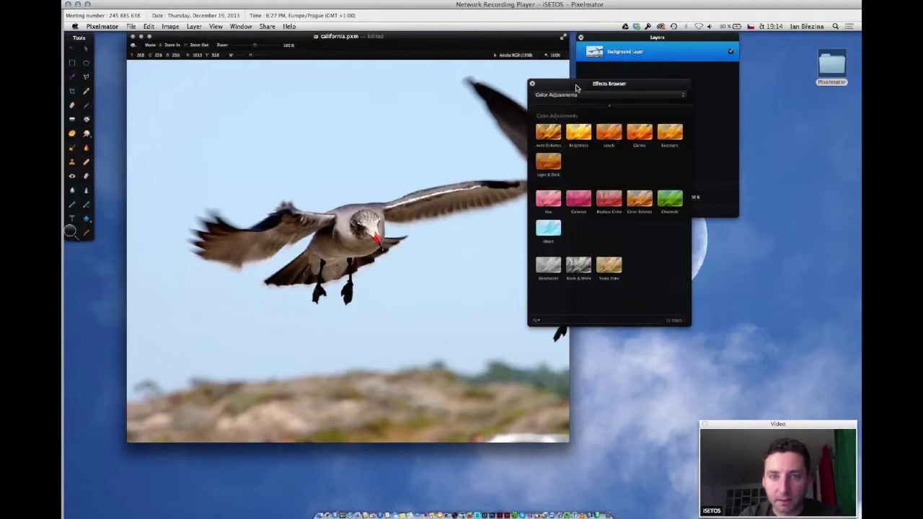
left_click_drag(577, 88, 626, 227)
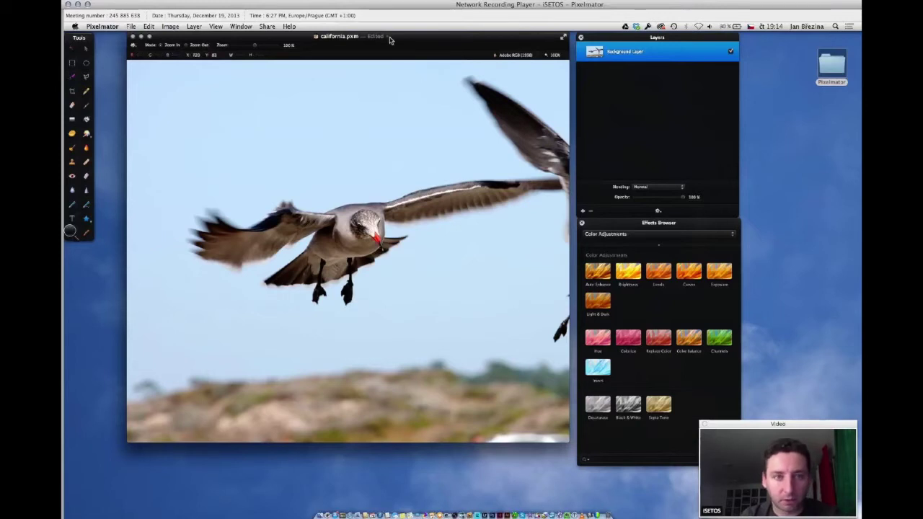
Close california.pxm, open ukazka_montaz_skala.jpg and show the whole photo in its window.
key("super+w")
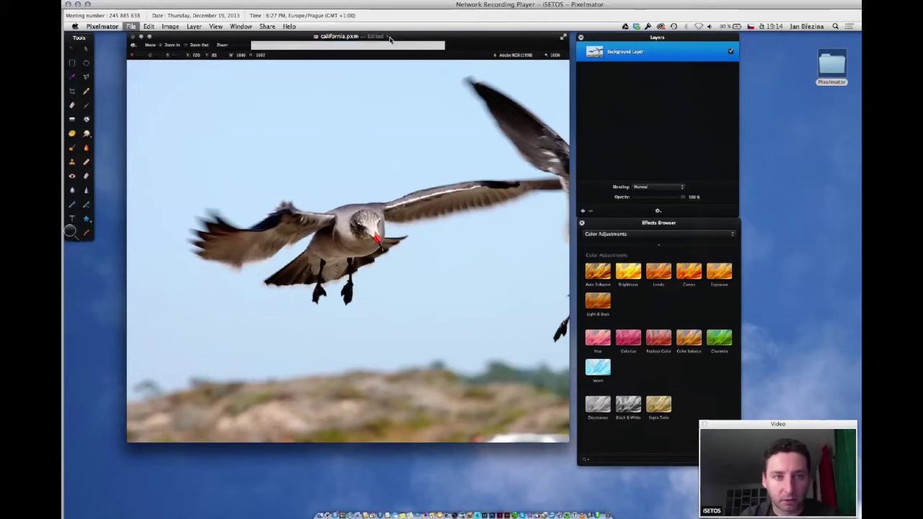
left_click(311, 163)
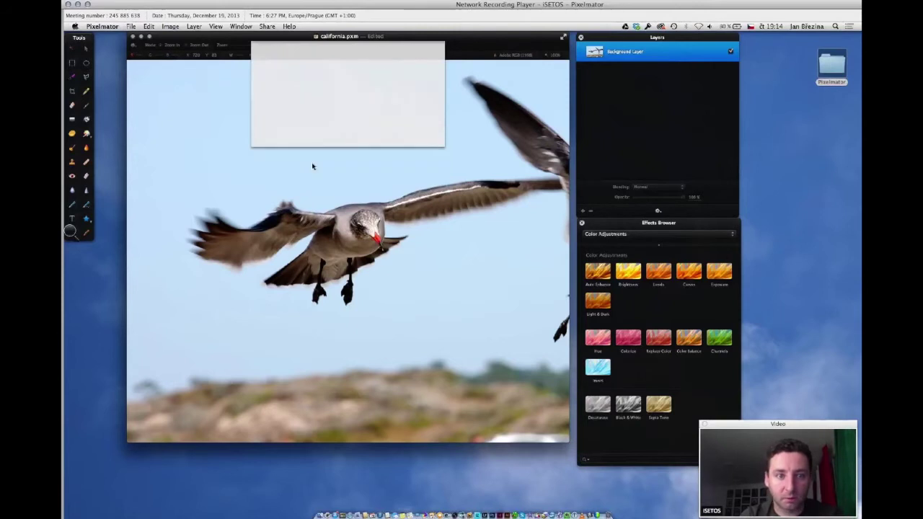
key("super+o")
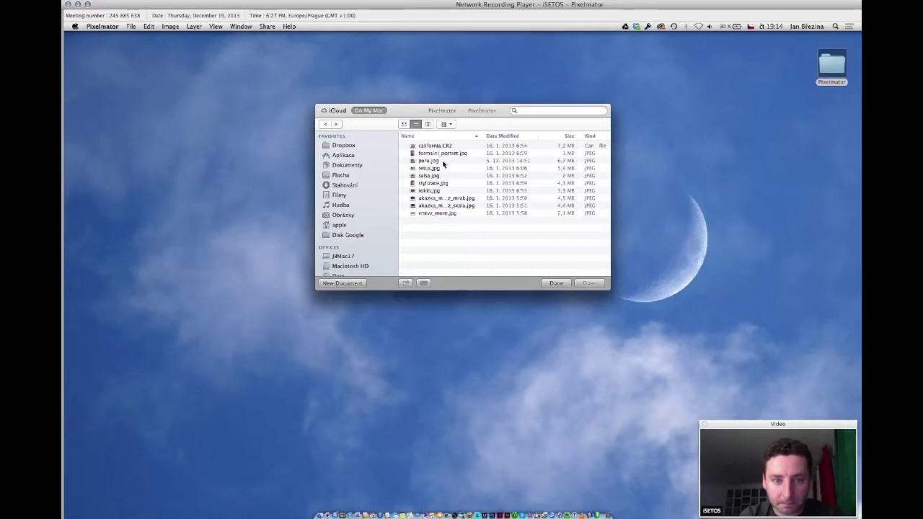
left_click(441, 206)
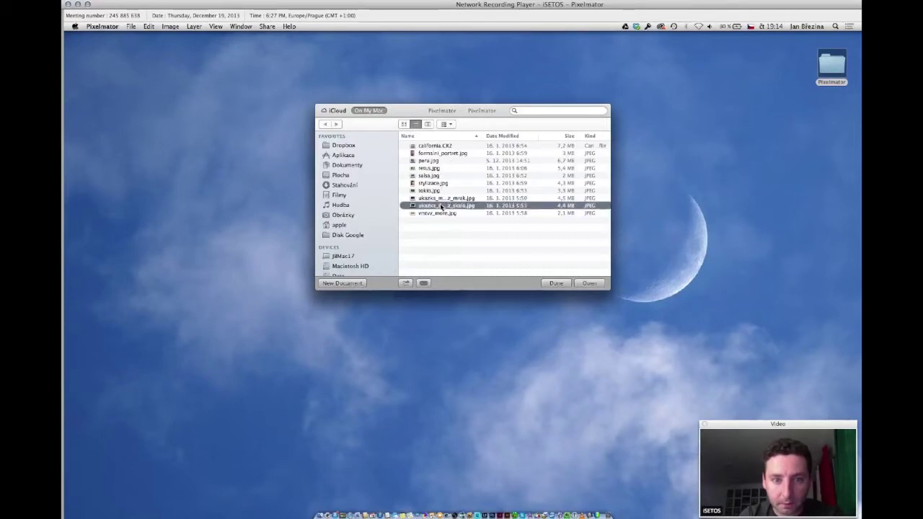
left_click(593, 284)
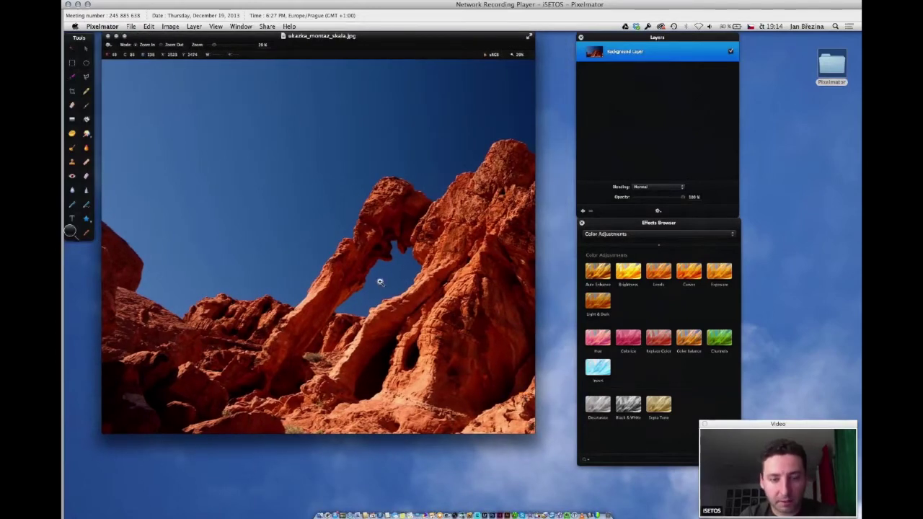
left_click(380, 282, "alt")
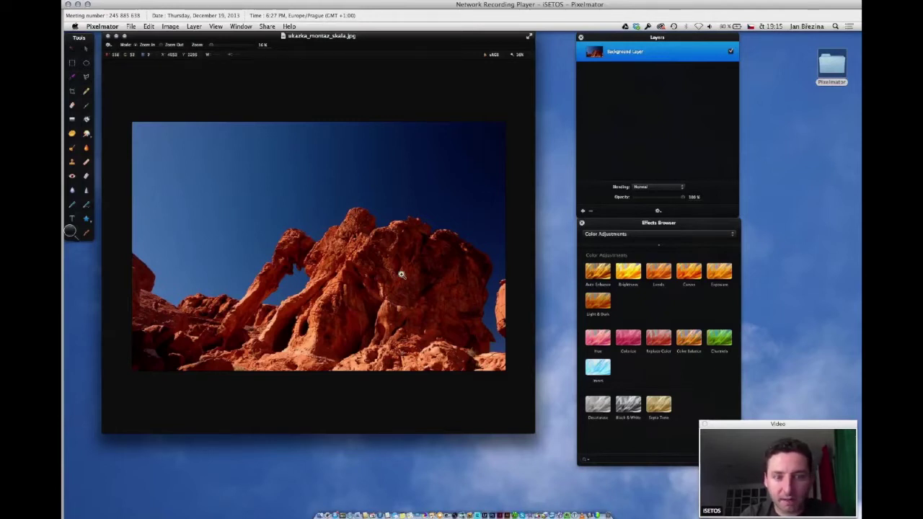
Set the Type tool to the Helvetica Neue font in the Light style.
left_click(74, 219)
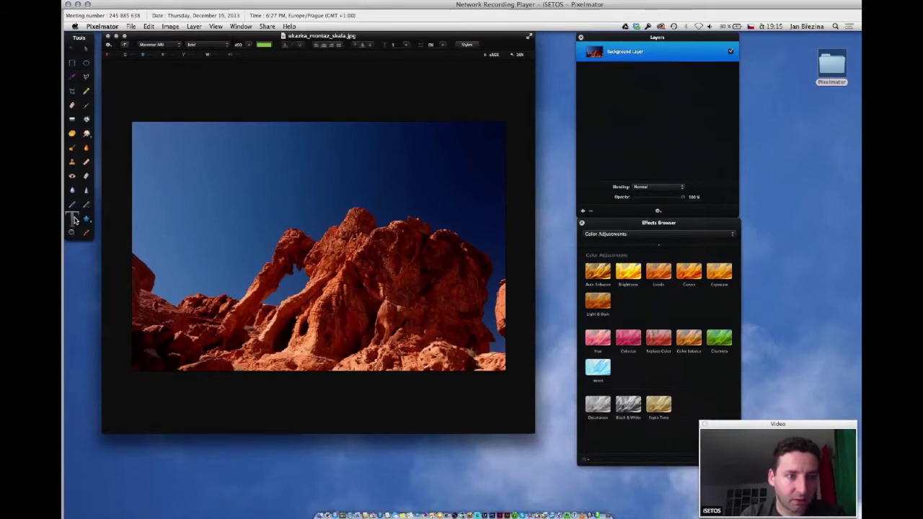
left_click(175, 43)
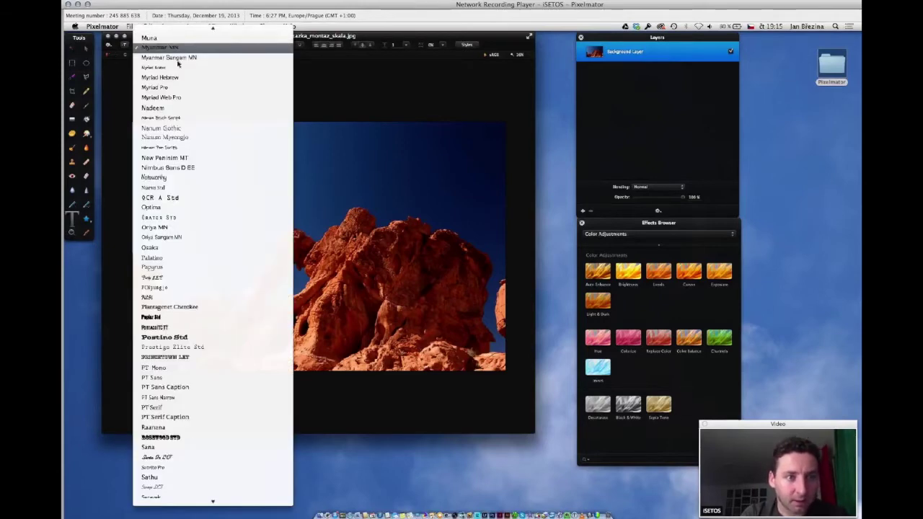
scroll(187, 115, "up", 20)
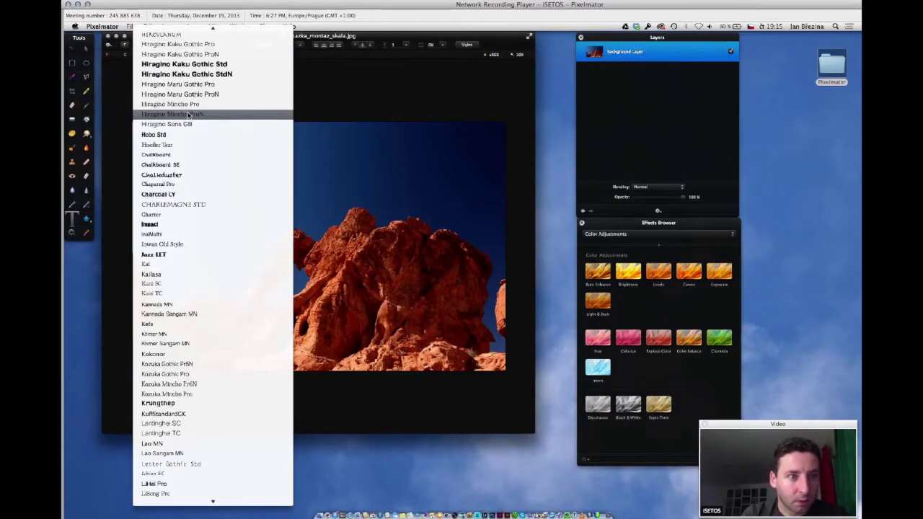
scroll(187, 113, "up", 3)
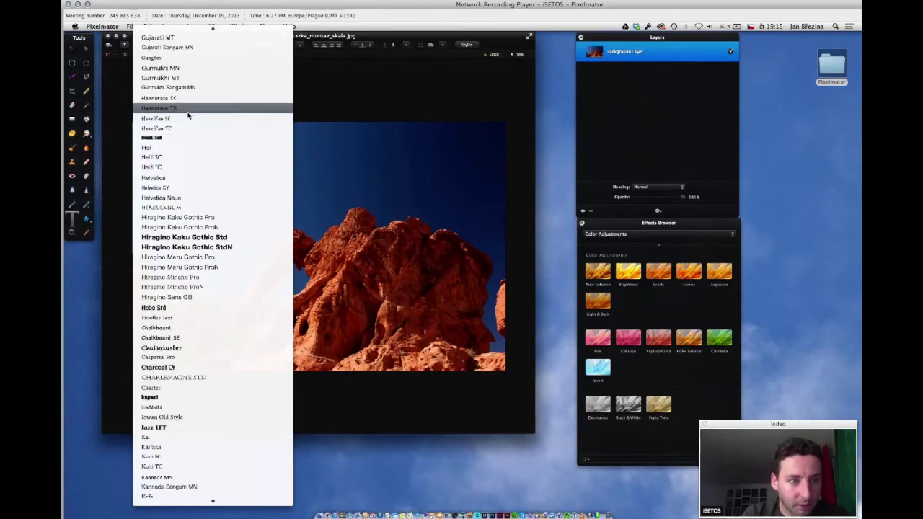
left_click(189, 197)
left_click(209, 45)
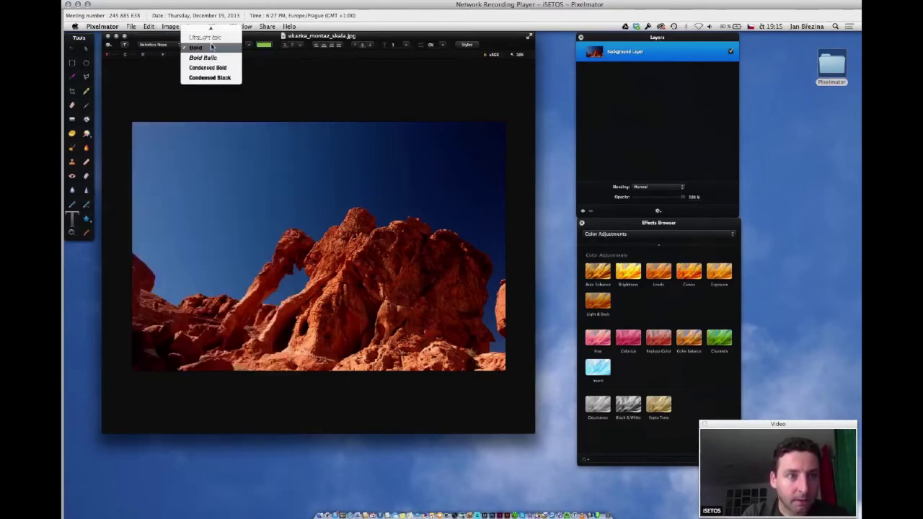
scroll(209, 33, "up", 5)
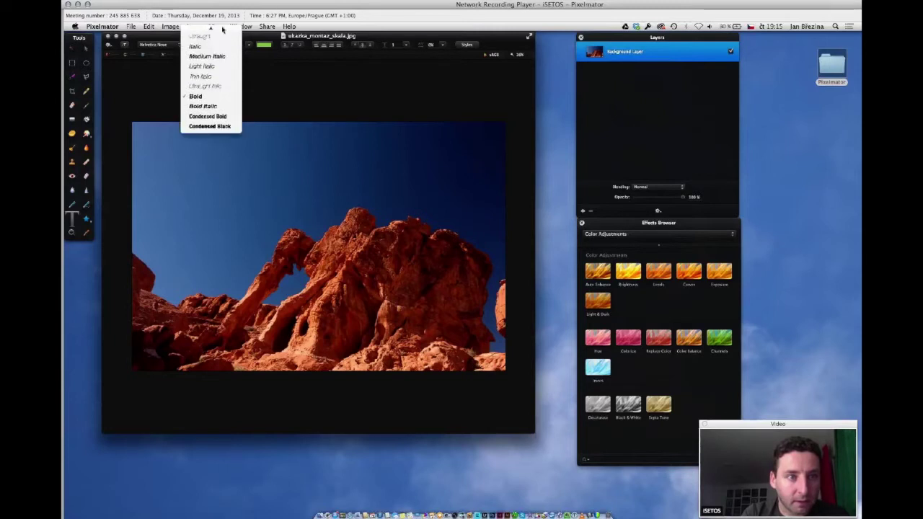
scroll(222, 43, "up", 2)
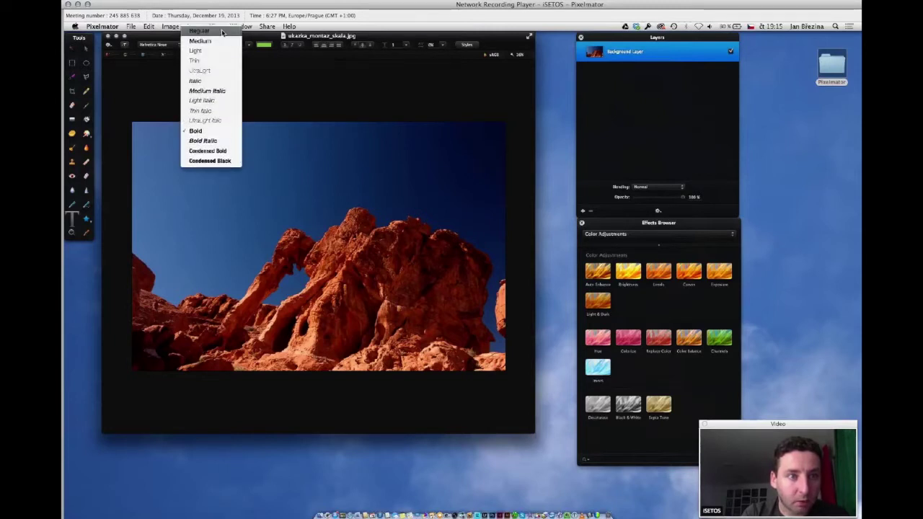
left_click(215, 52)
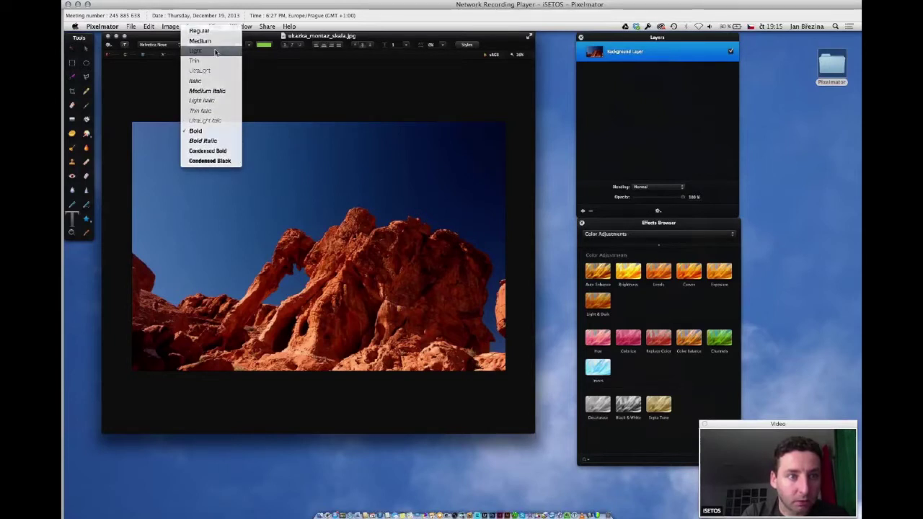
Add a text layer in the sky, converting the file to a Pixelmator document, and enter "iSetos" with "je nejlepší" on a new line.
left_click(175, 173)
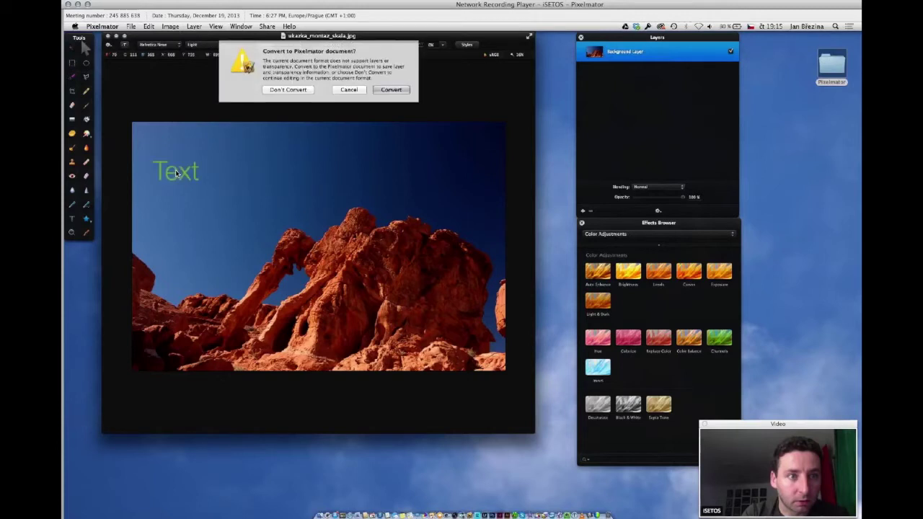
left_click(393, 91)
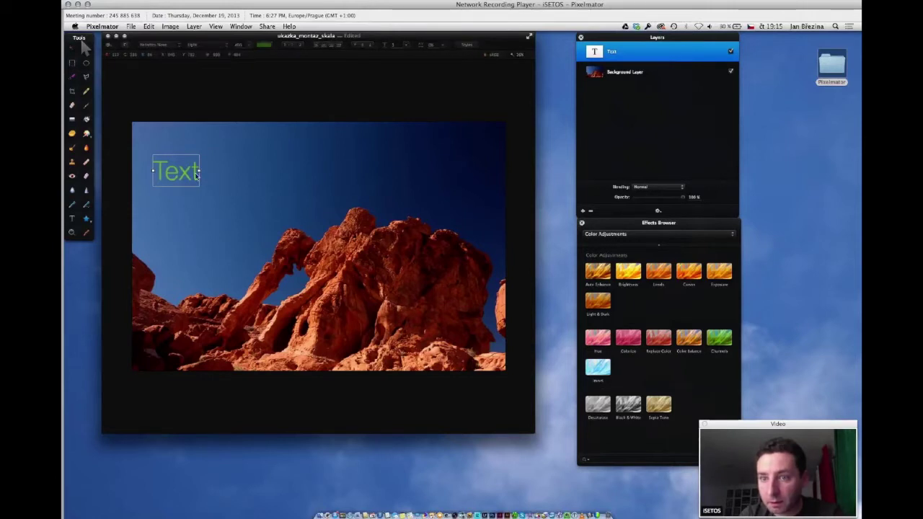
double_click(166, 168)
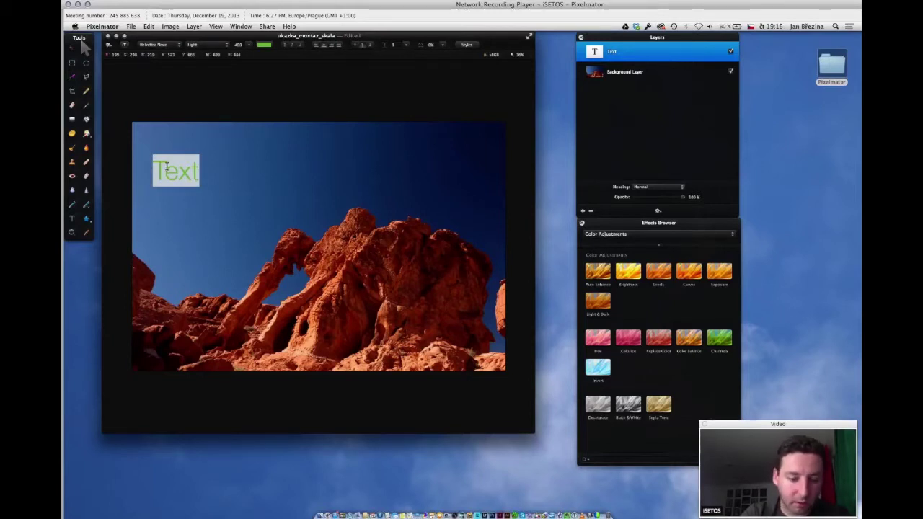
type("iSeto")
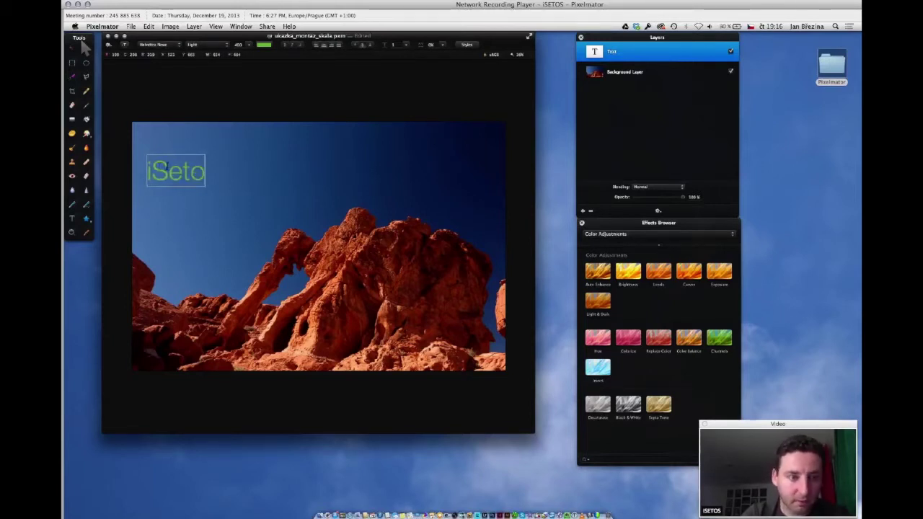
type("s")
key("Return")
type("je n")
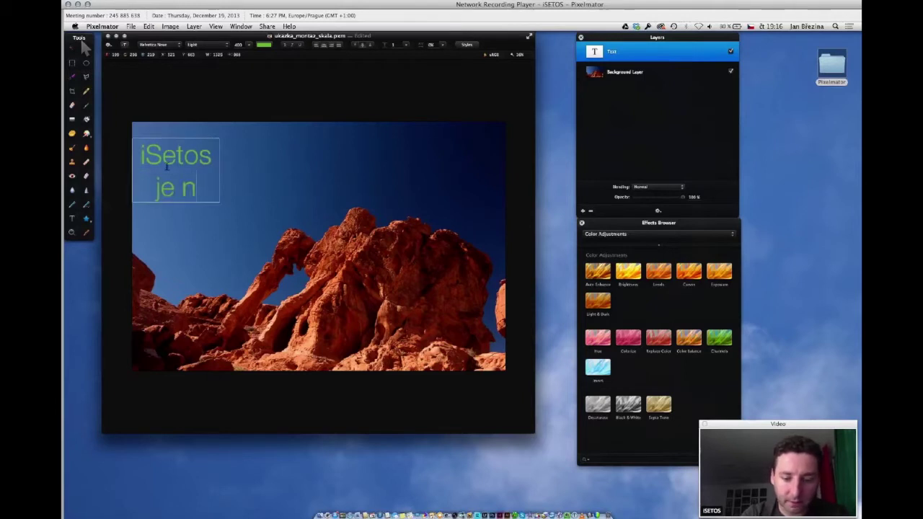
type("ejlepší")
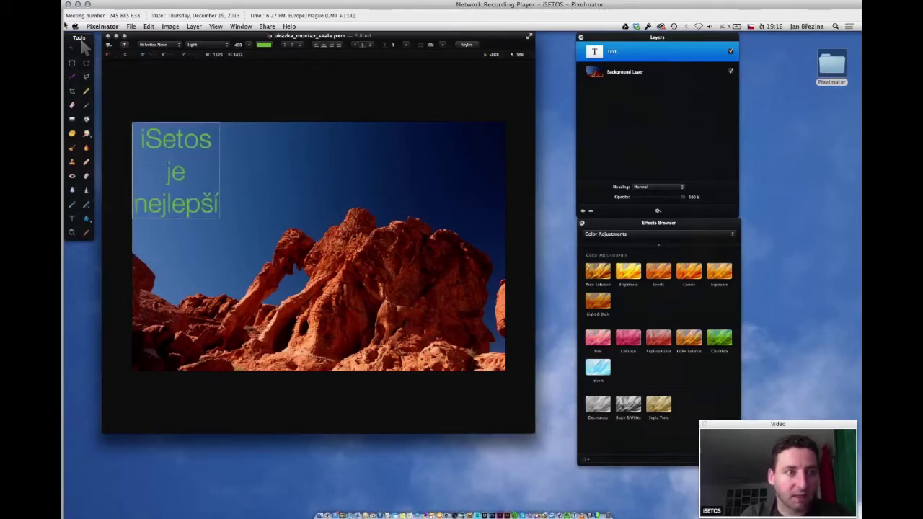
Change the colour of the whole "iSetos je nejlepší" text to black.
left_click(265, 45)
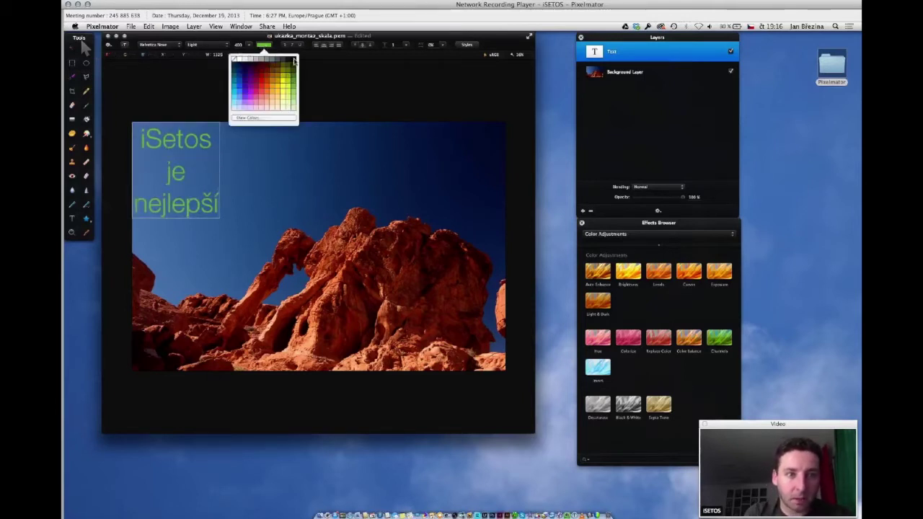
left_click(295, 61)
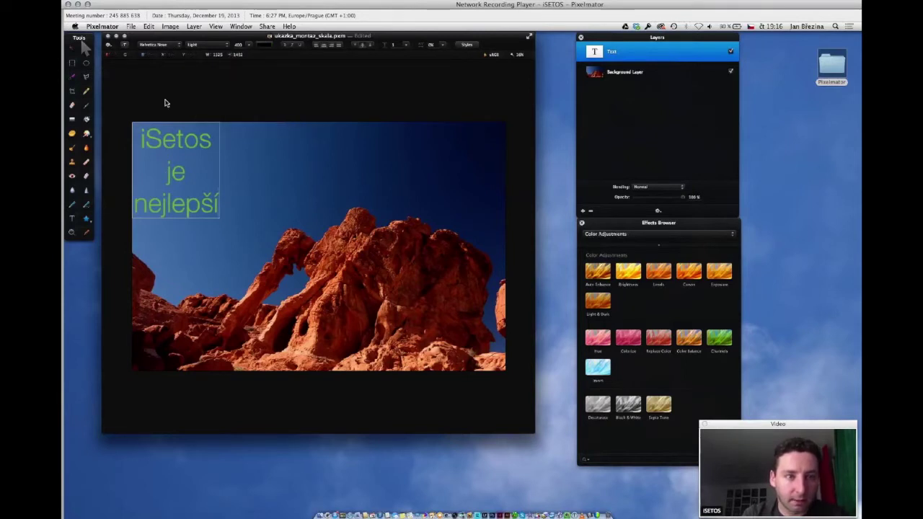
left_click_drag(140, 134, 219, 211)
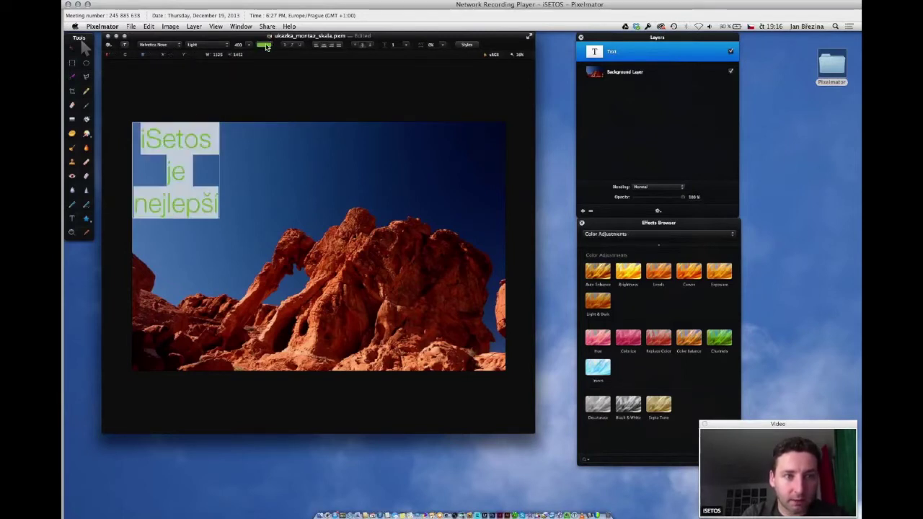
left_click(265, 46)
left_click(294, 60)
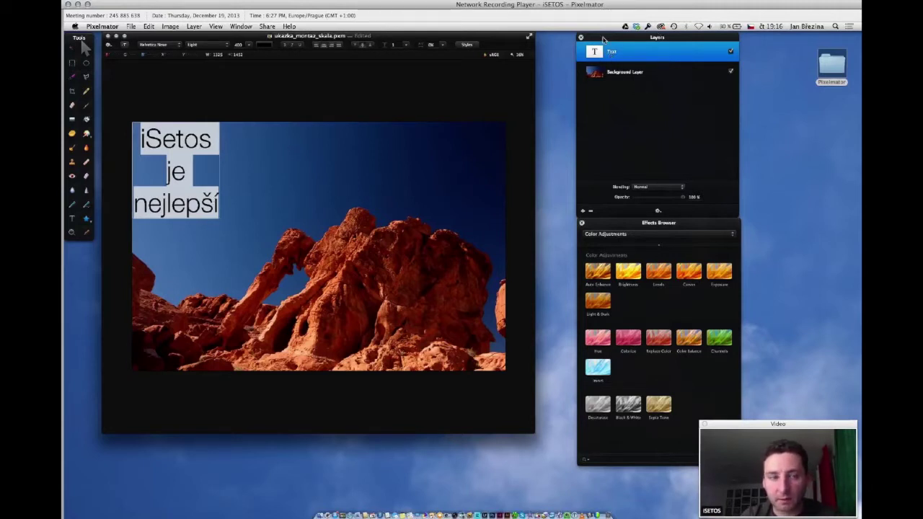
Move the text block around the photo and place it slightly in from the upper-left corner of the sky.
left_click(194, 143)
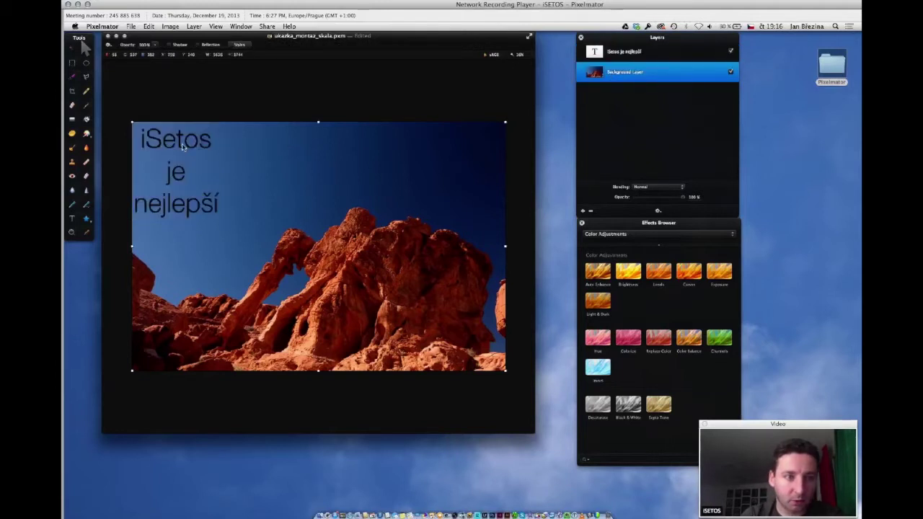
left_click(186, 144)
left_click_drag(181, 145, 297, 215)
left_click_drag(354, 240, 196, 154)
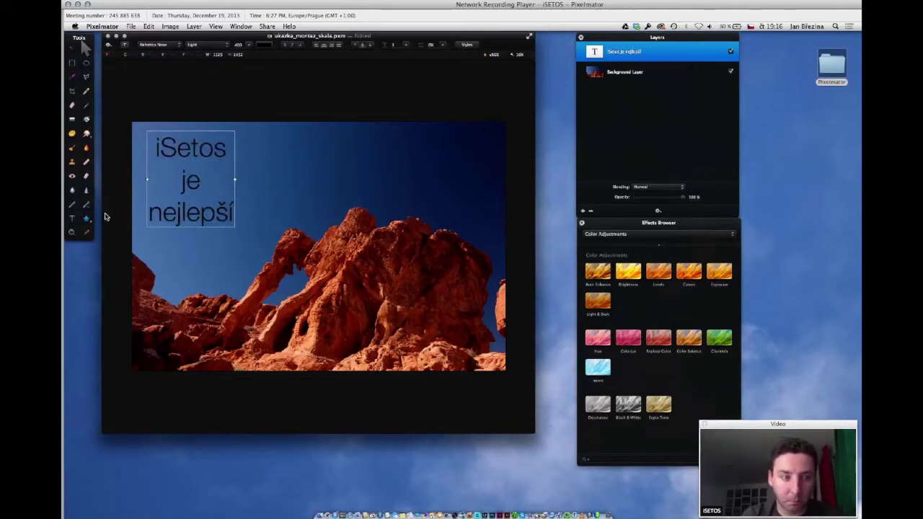
Transform the text layer, scaling it proportionally to about 59% and placing it near the photo's upper-left corner.
left_click(149, 27)
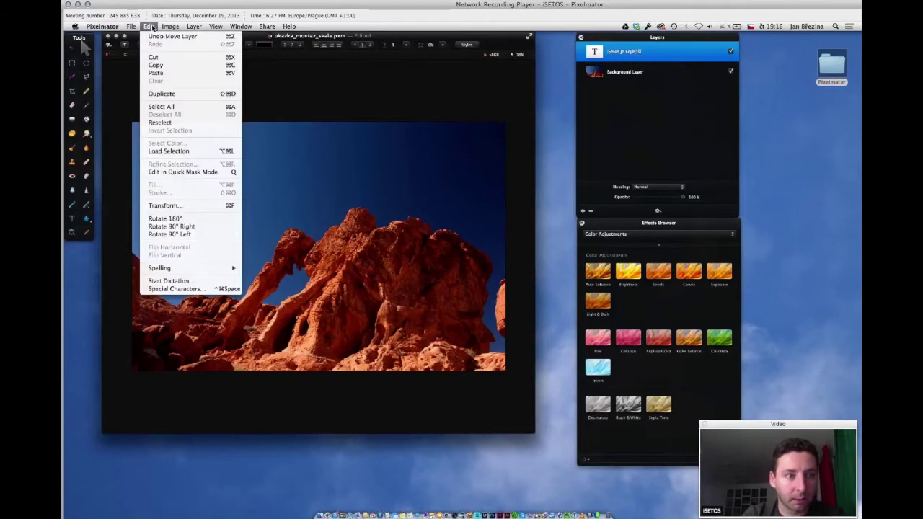
left_click(173, 207)
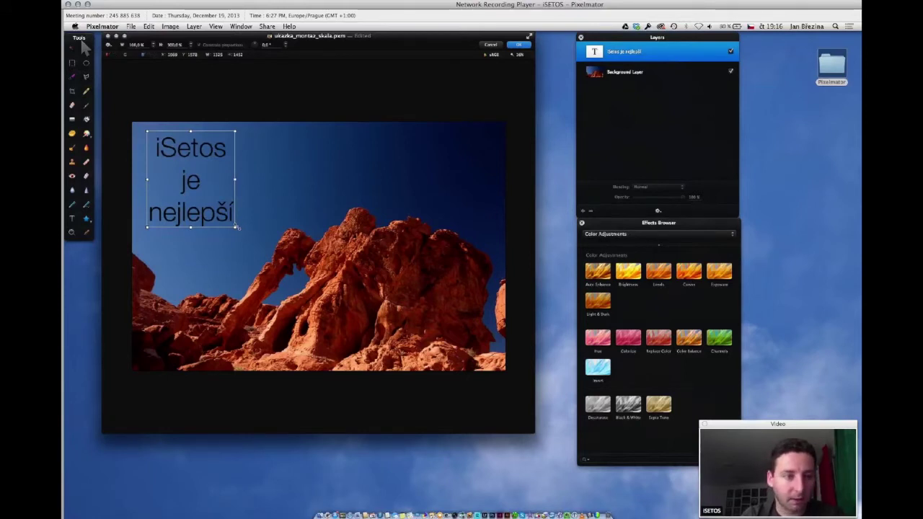
left_click_drag(236, 227, 258, 249)
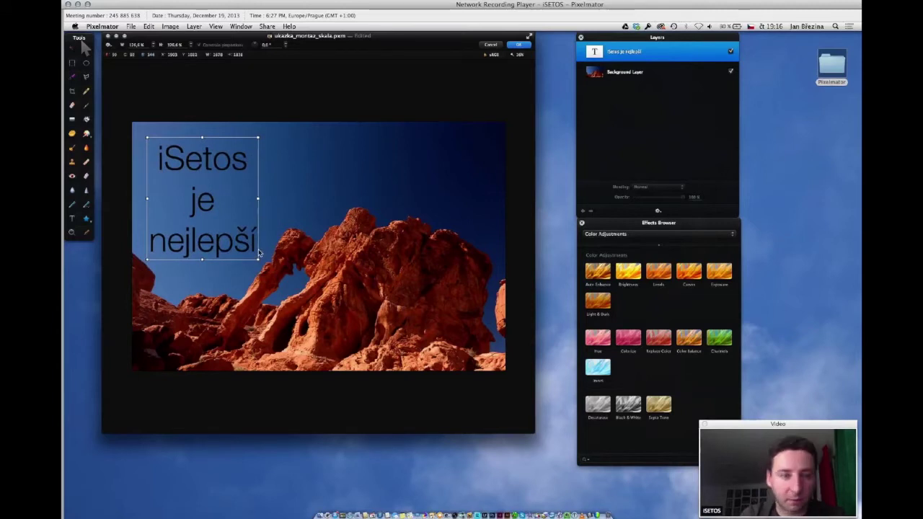
left_click_drag(256, 137, 389, 109)
key("super+z")
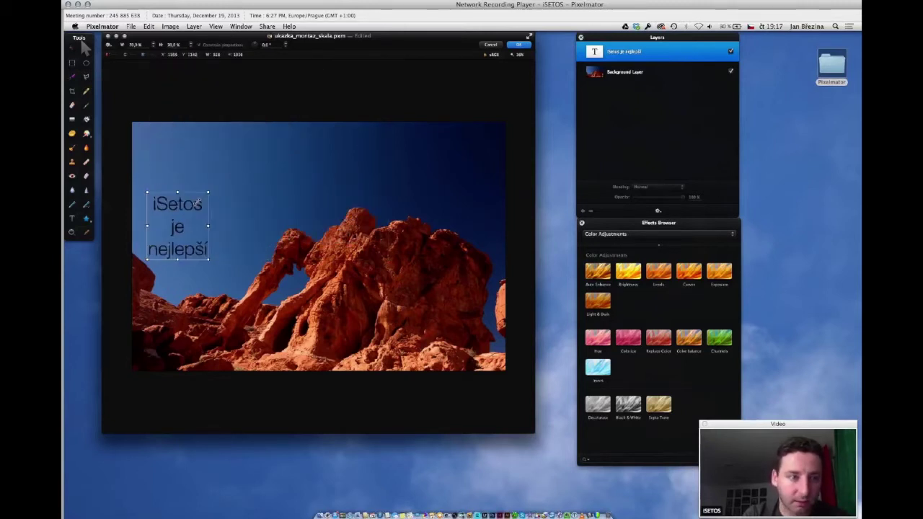
left_click_drag(173, 229, 168, 161)
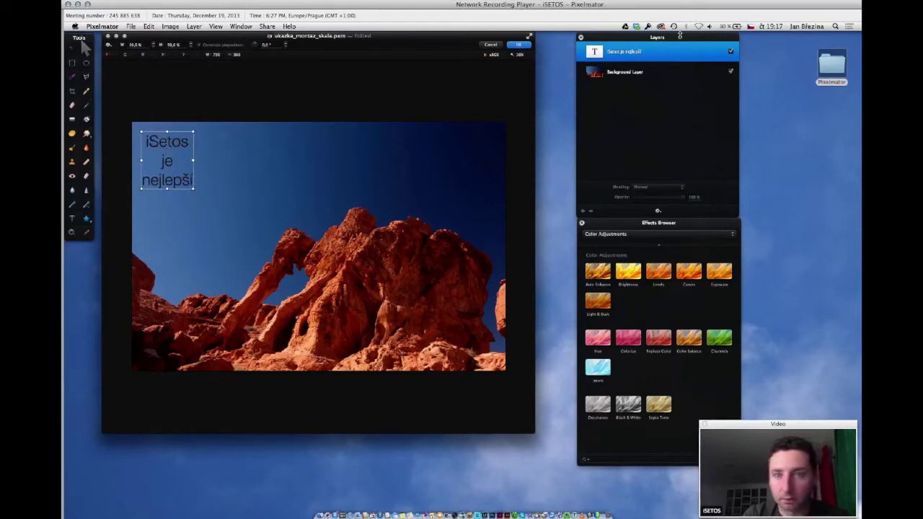
Convert the "iSetos je nejlepší" text layer into pixels.
left_click(629, 52)
right_click(629, 52)
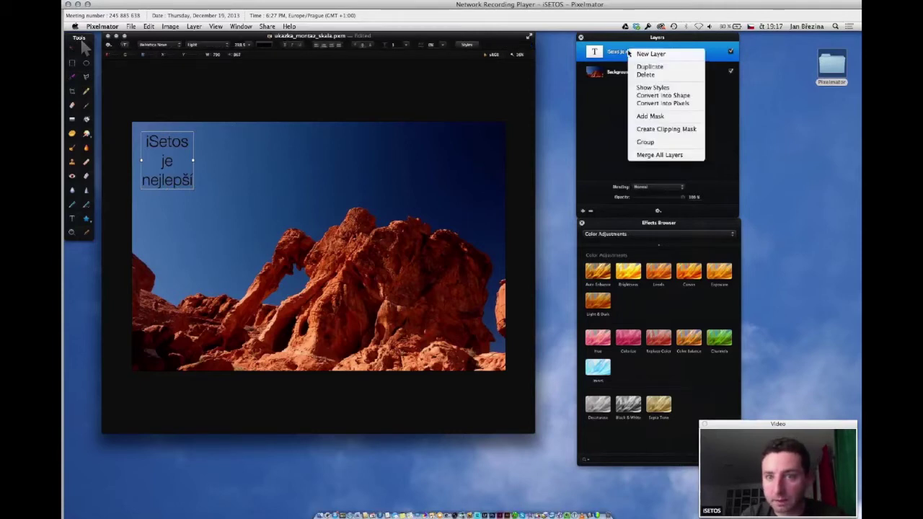
left_click(652, 104)
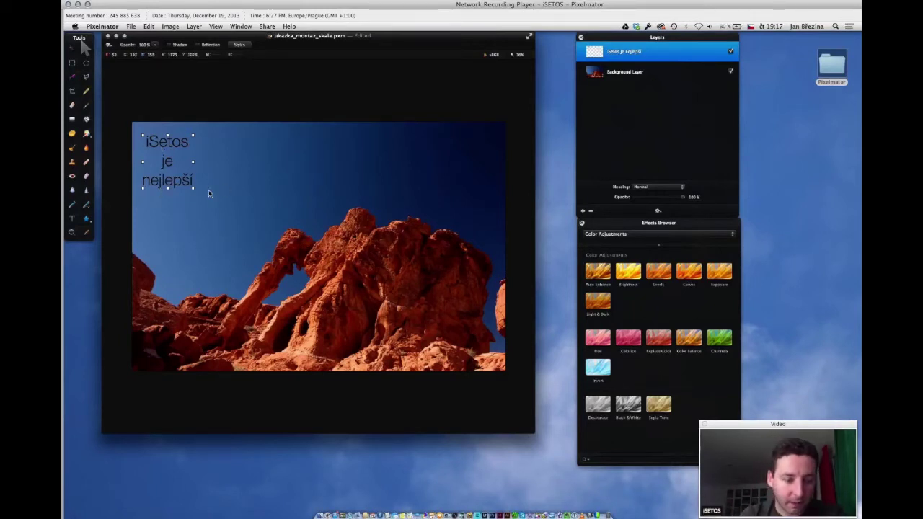
Transform the rasterised caption layer, trying a much larger size and applying a proportional enlargement to about 160%.
key("super+t")
left_click_drag(193, 189, 203, 198)
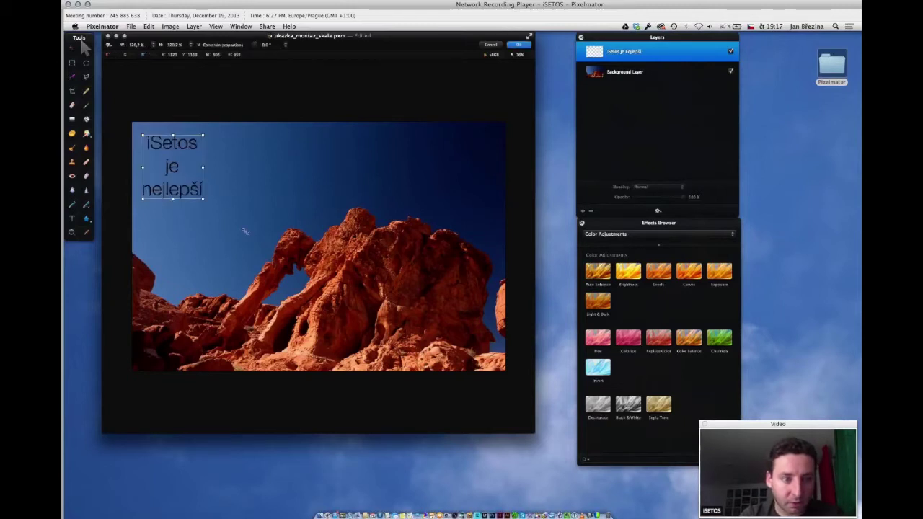
left_click_drag(245, 231, 376, 353)
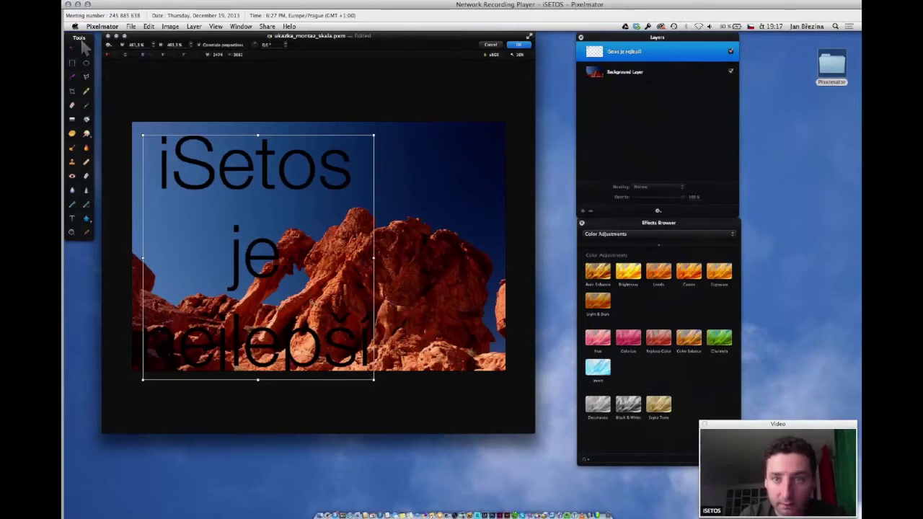
left_click_drag(374, 379, 223, 219)
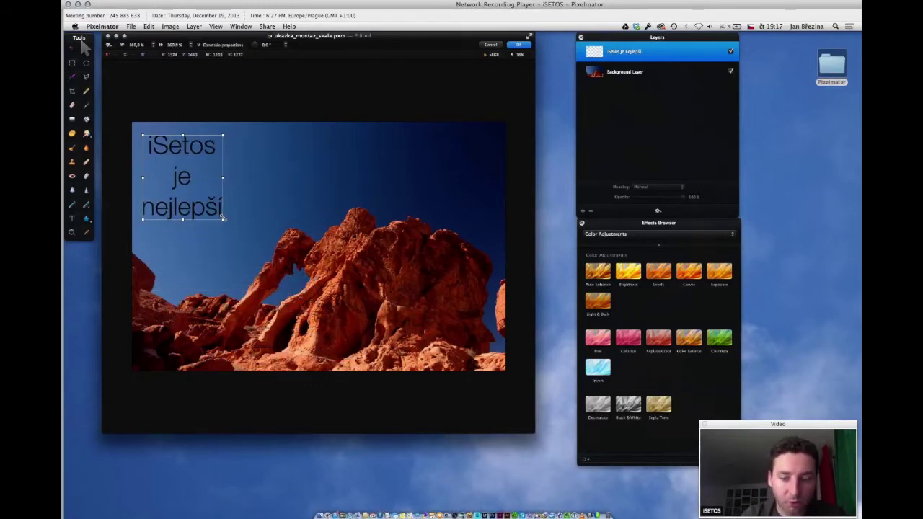
key("Return")
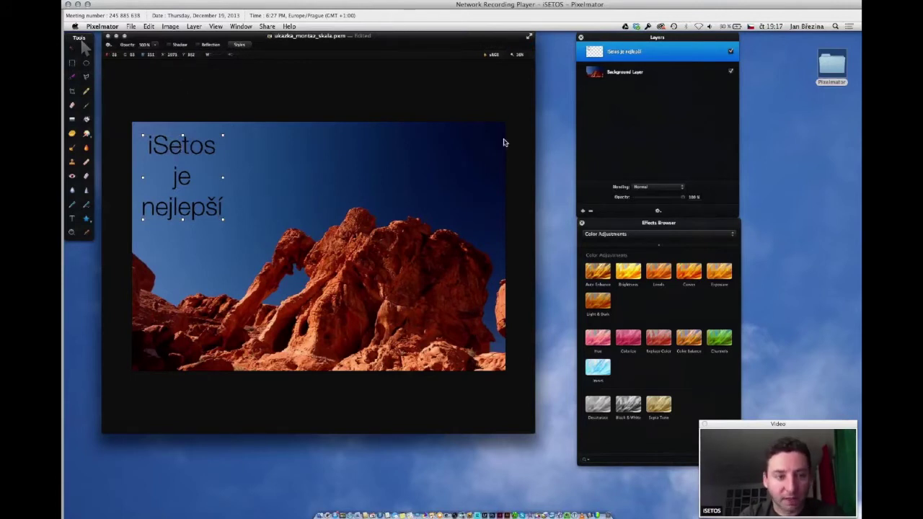
Delete the rasterised "iSetos je nejlepší" layer, leaving only the rock photo layer in the document.
left_click_drag(651, 52, 667, 94)
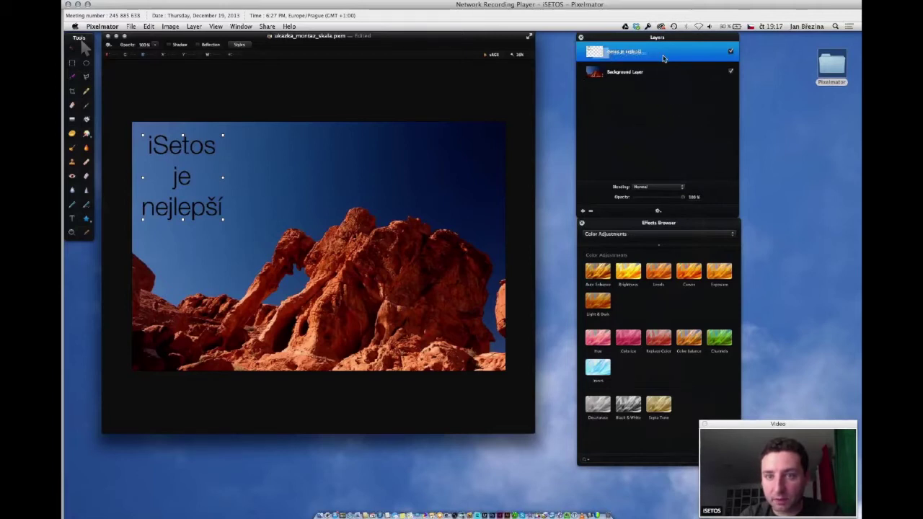
left_click_drag(633, 39, 600, 38)
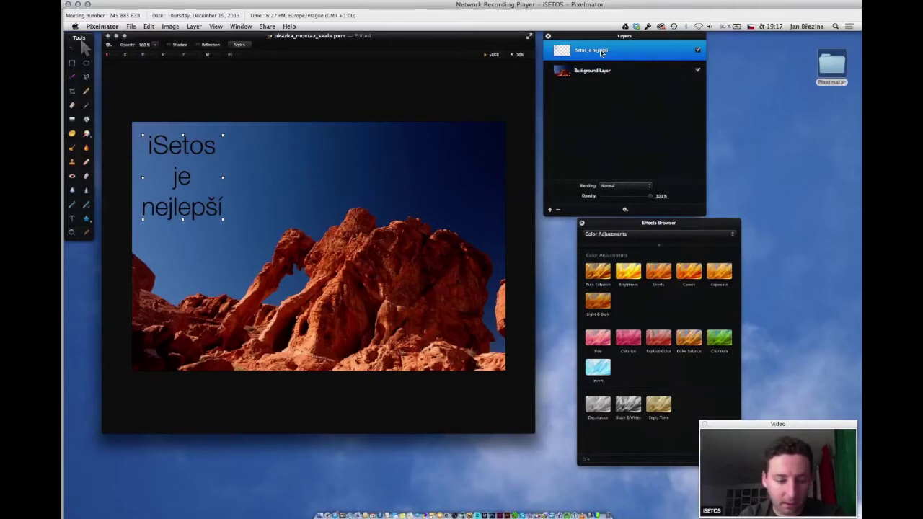
right_click(601, 53)
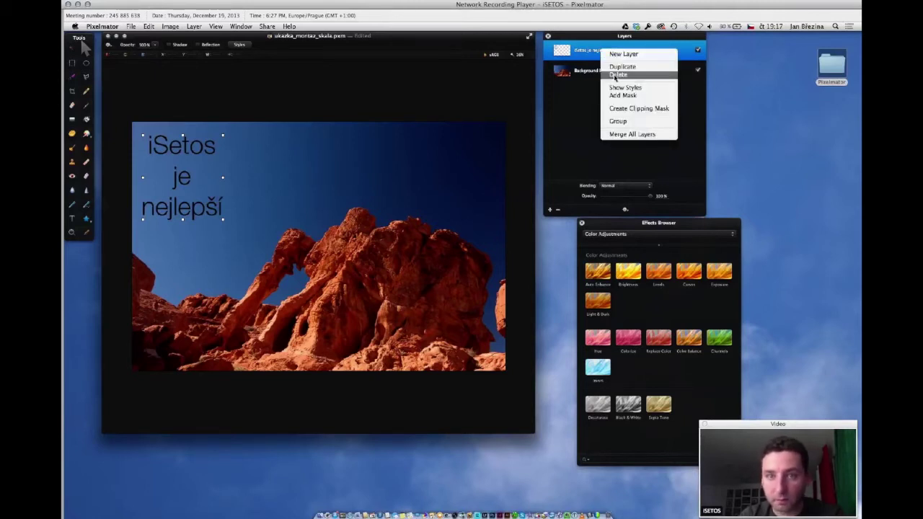
left_click(618, 75)
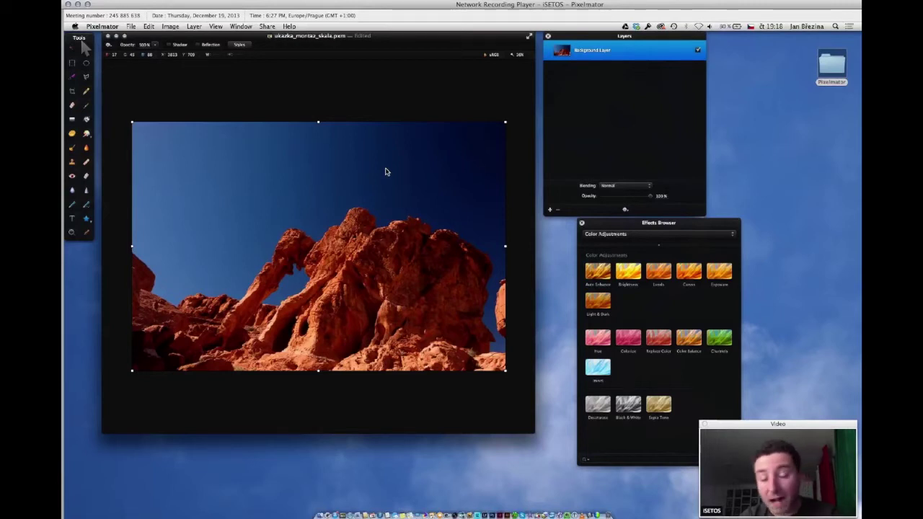
Open the cloud photo ukazka_montaz_mrak.jpg from the Pixelmator folder on the desktop.
key("super+o")
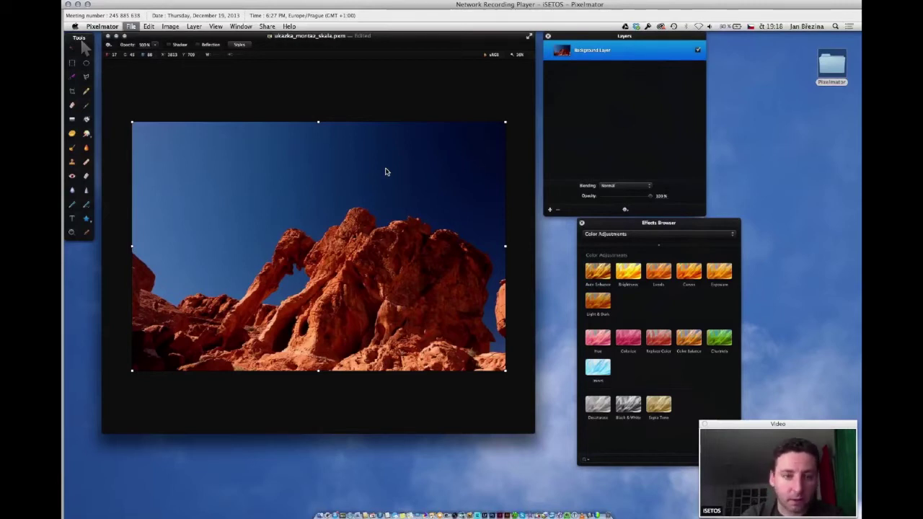
left_click(357, 175)
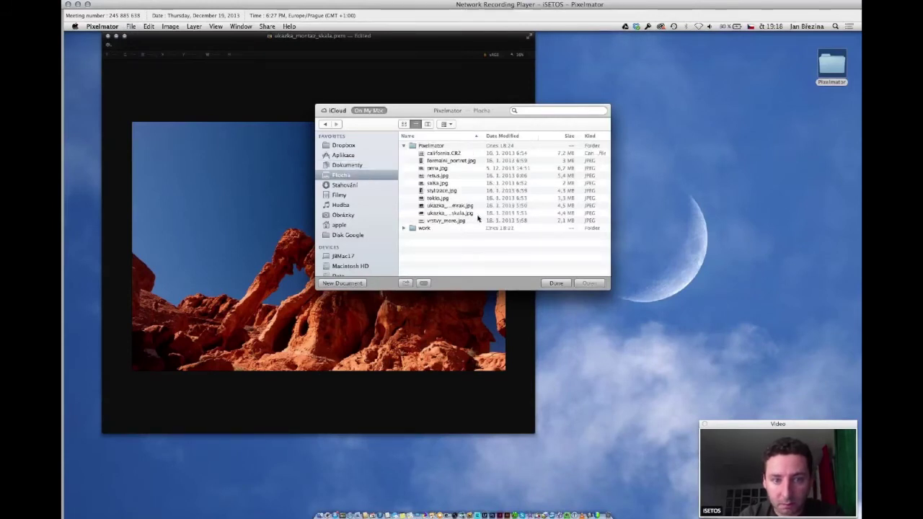
left_click(457, 206)
left_click(590, 283)
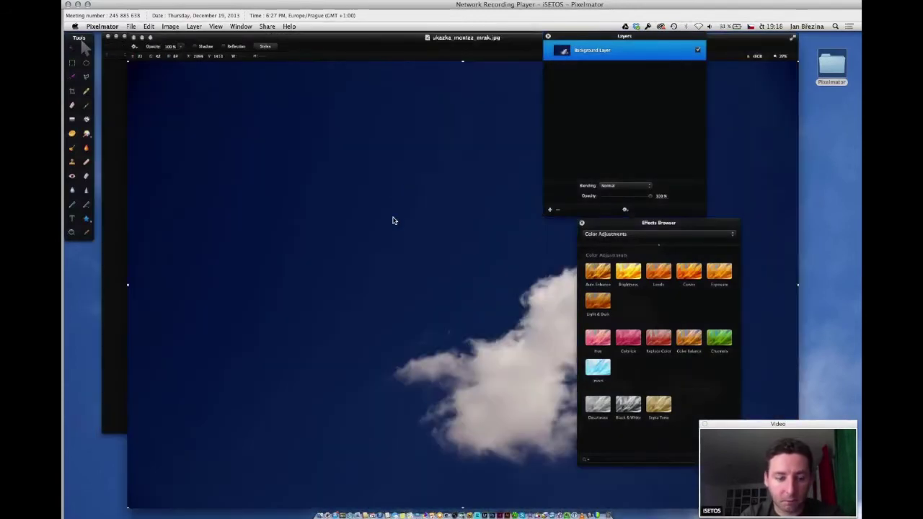
Copy the entire cloud image and paste it as a new layer into ukazka_montaz_skala.pxm.
key("super+a")
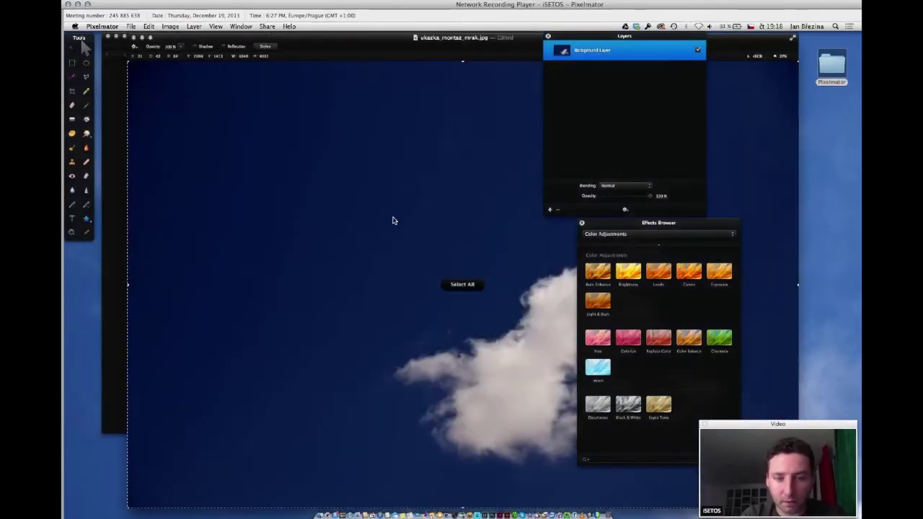
key("super+c")
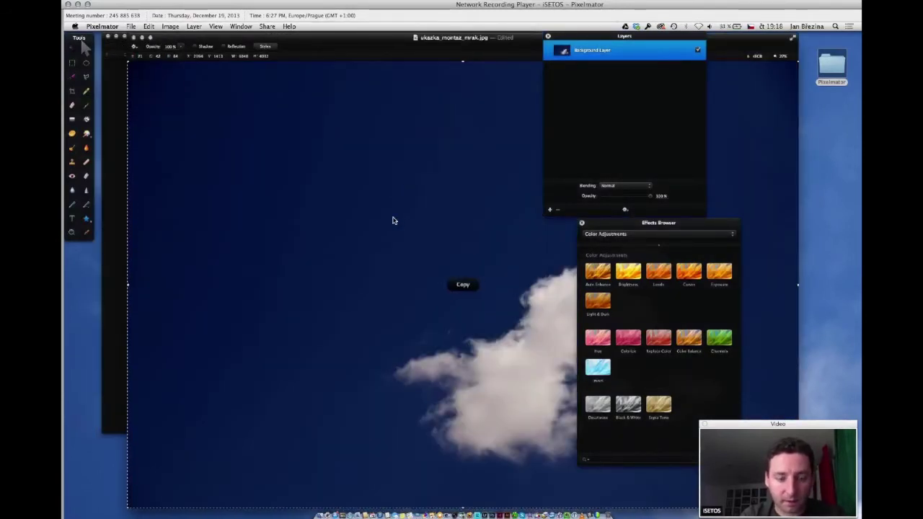
key("super+grave")
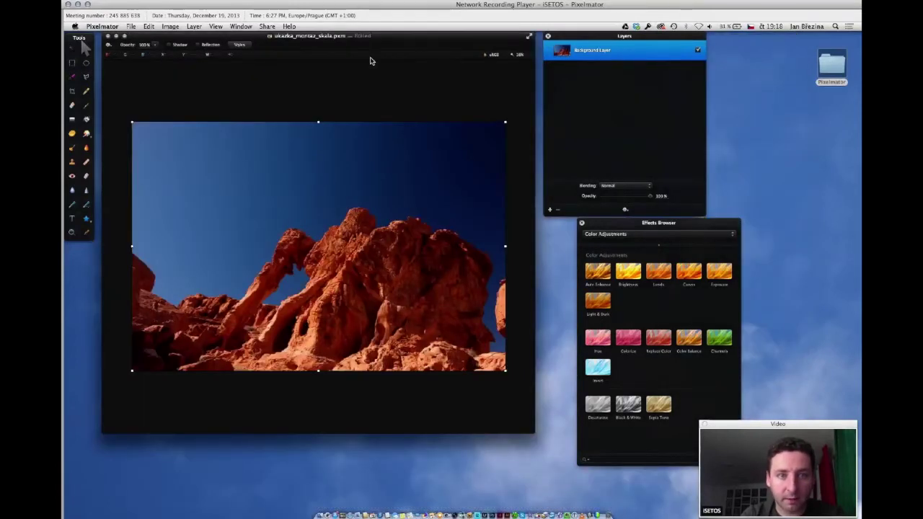
left_click(334, 36)
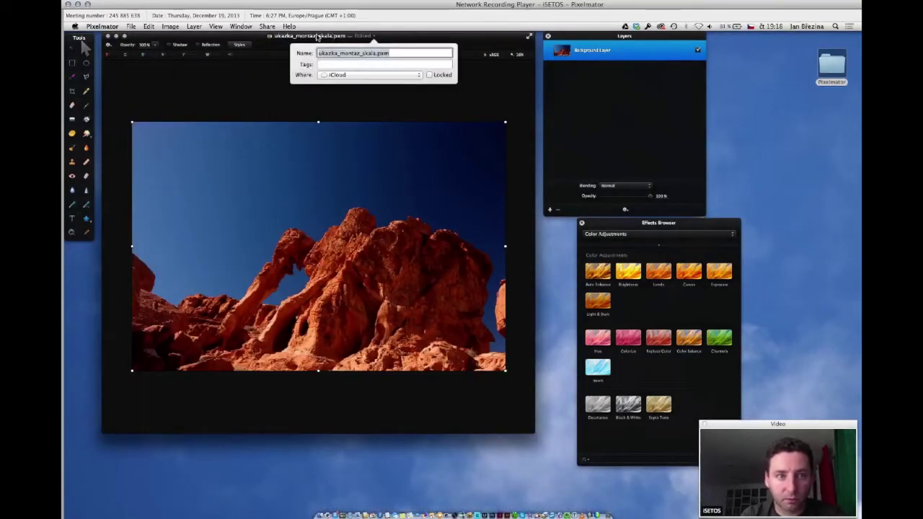
left_click(282, 53)
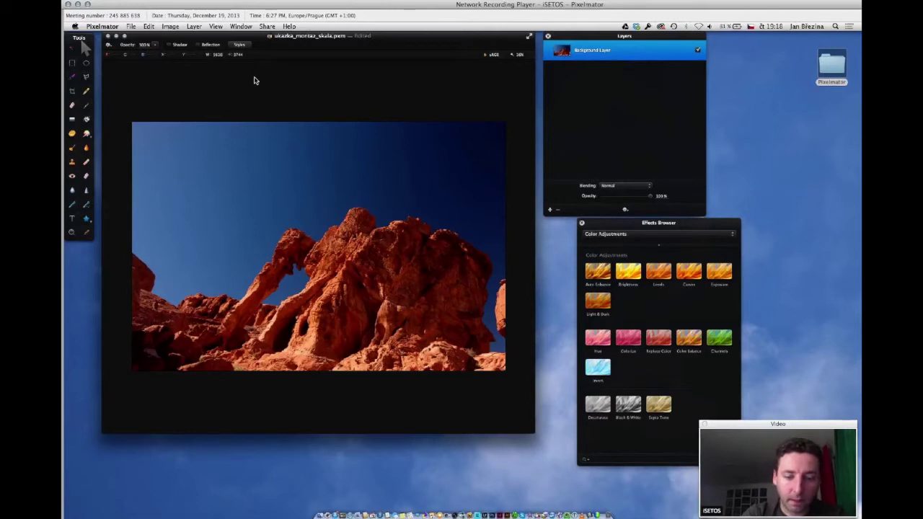
key("super+v")
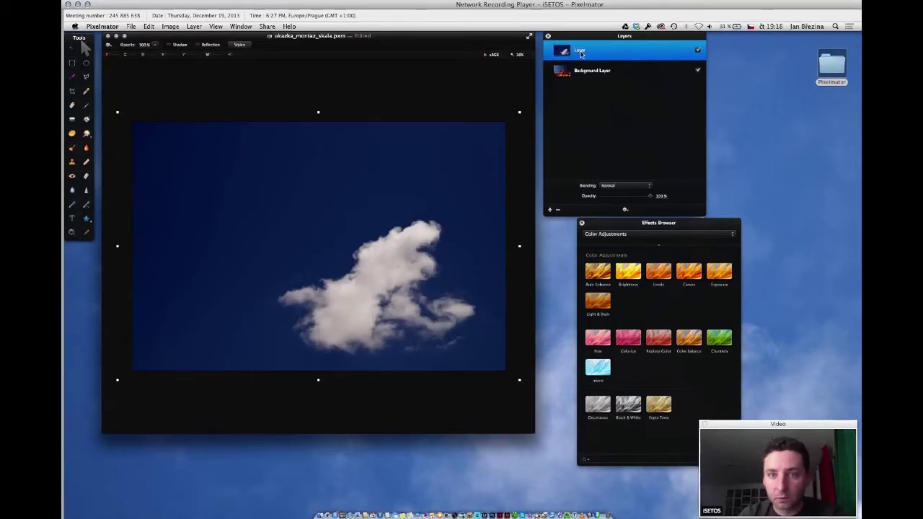
Hide and show the cloud layer once, and swap the layer order so the cloud layer ends up beneath the Background Layer.
left_click(698, 51)
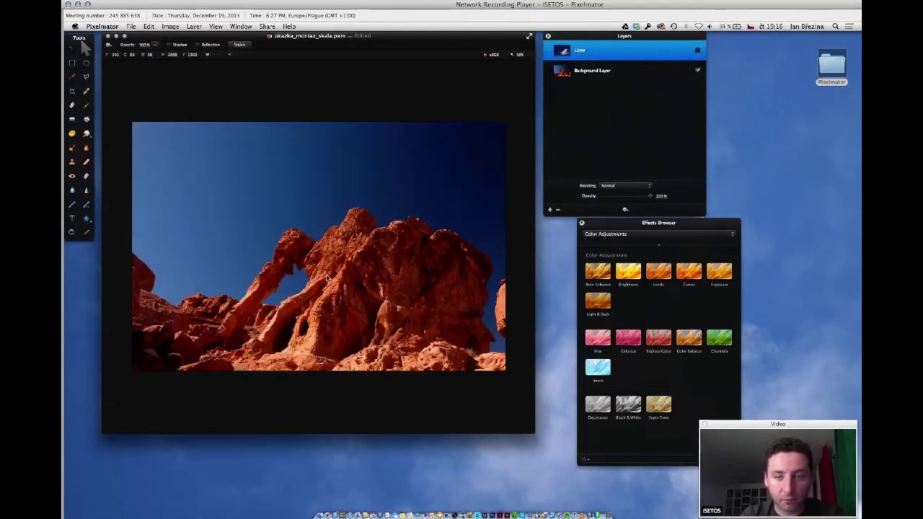
left_click(698, 51)
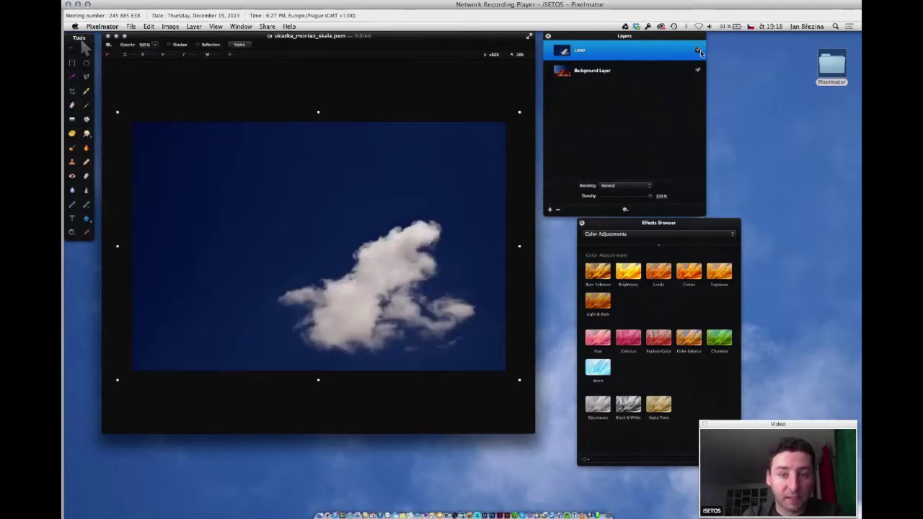
left_click_drag(608, 52, 610, 79)
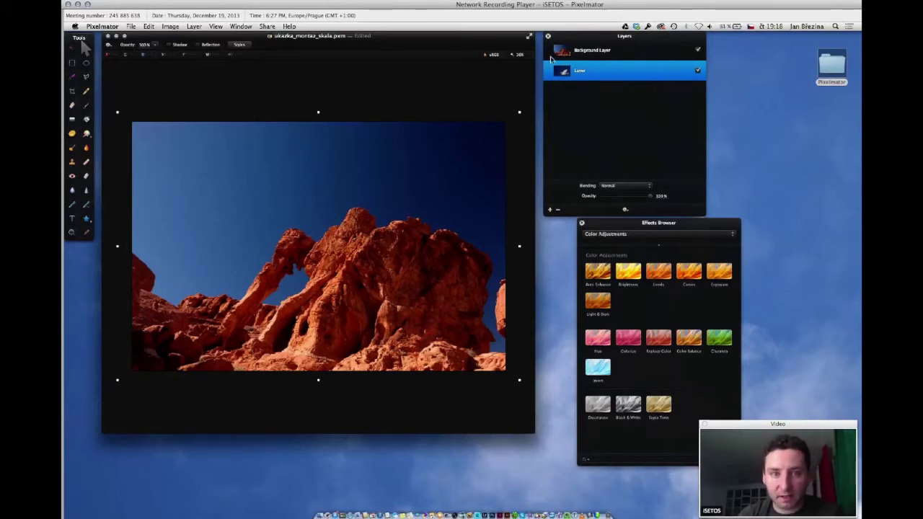
left_click(618, 52)
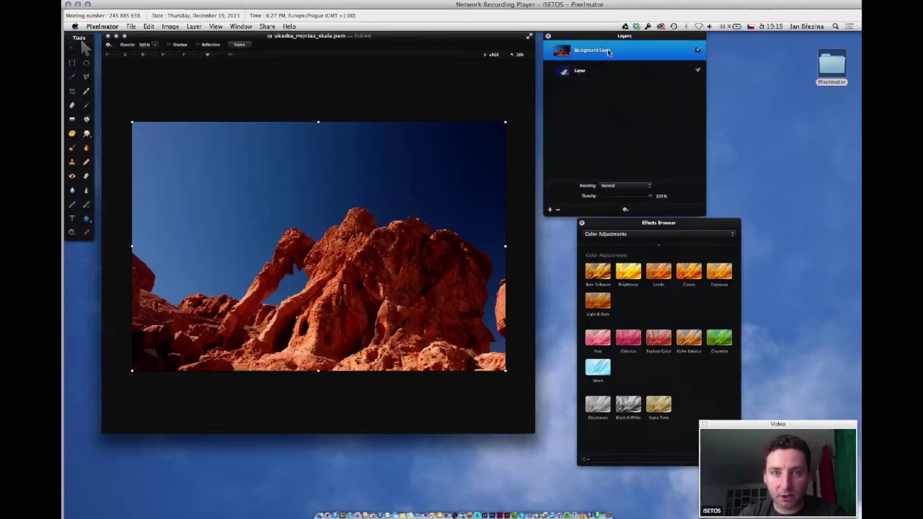
left_click_drag(608, 52, 604, 85)
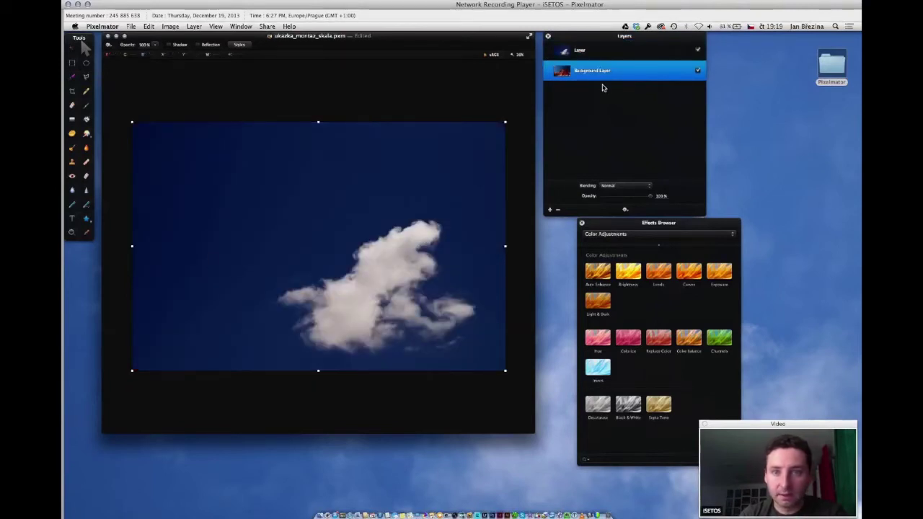
left_click_drag(594, 50, 590, 86)
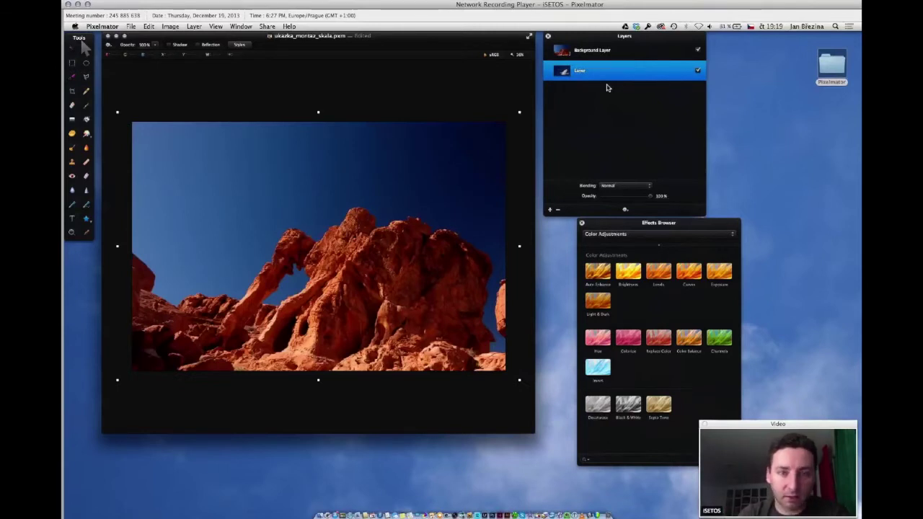
Select the whole sky on the Background Layer, including the gap under the rock arch and the missed specks at the sky's upper right.
left_click(590, 55)
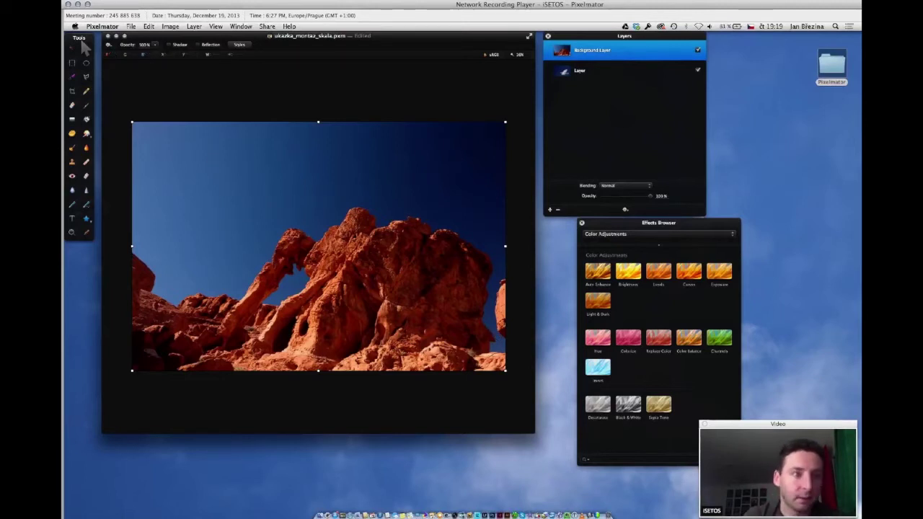
left_click(72, 50)
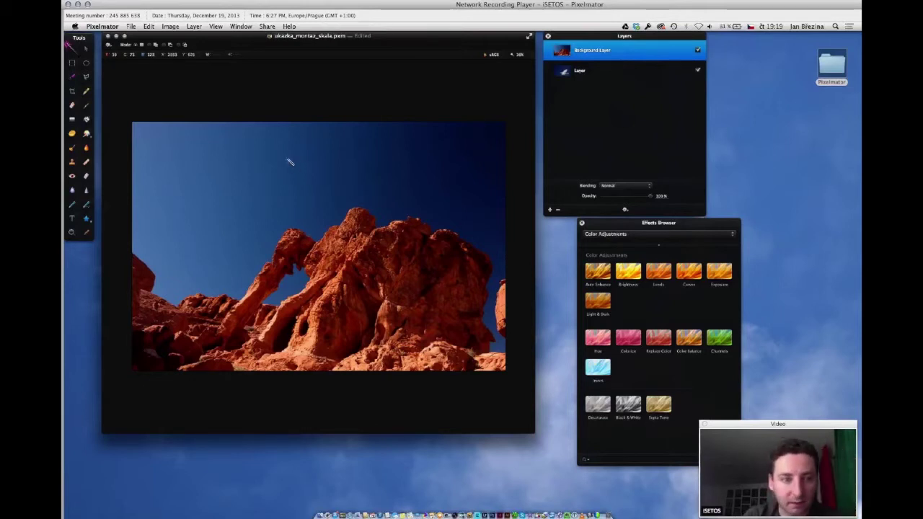
left_click_drag(288, 162, 323, 163)
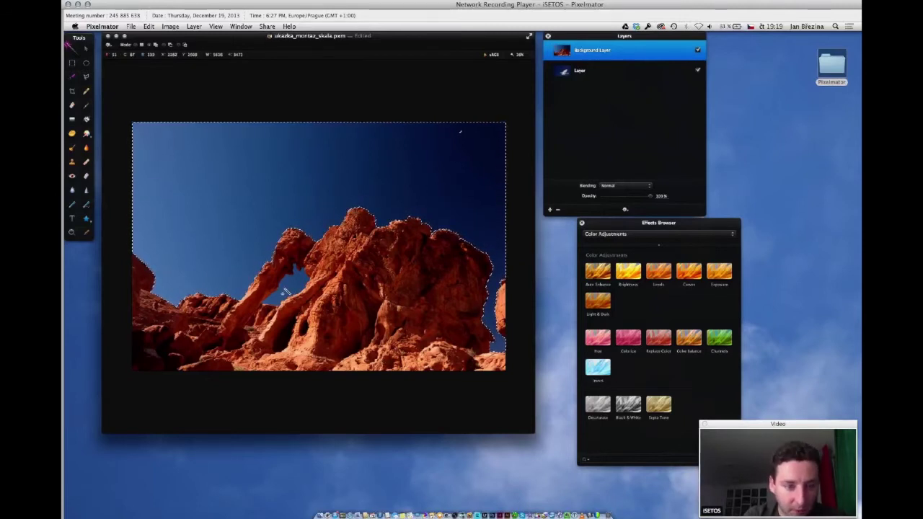
left_click_drag(286, 292, 292, 288)
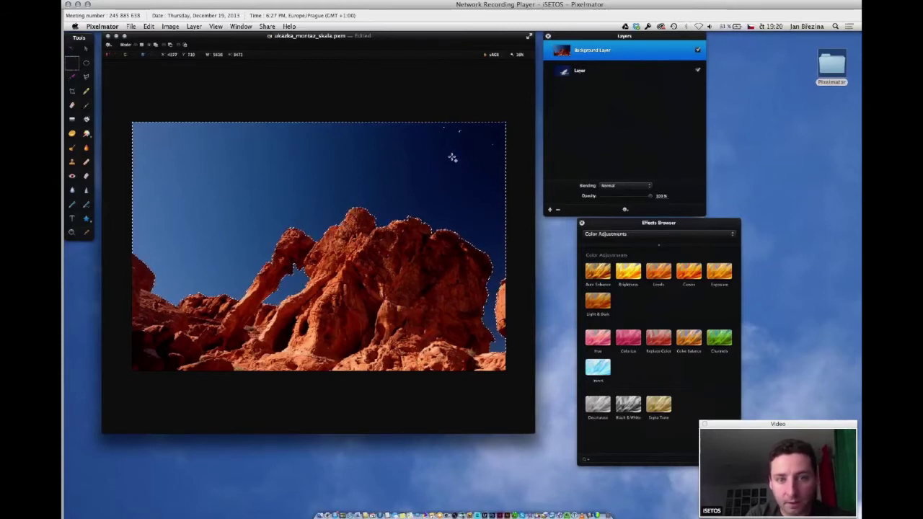
left_click_drag(513, 126, 516, 112)
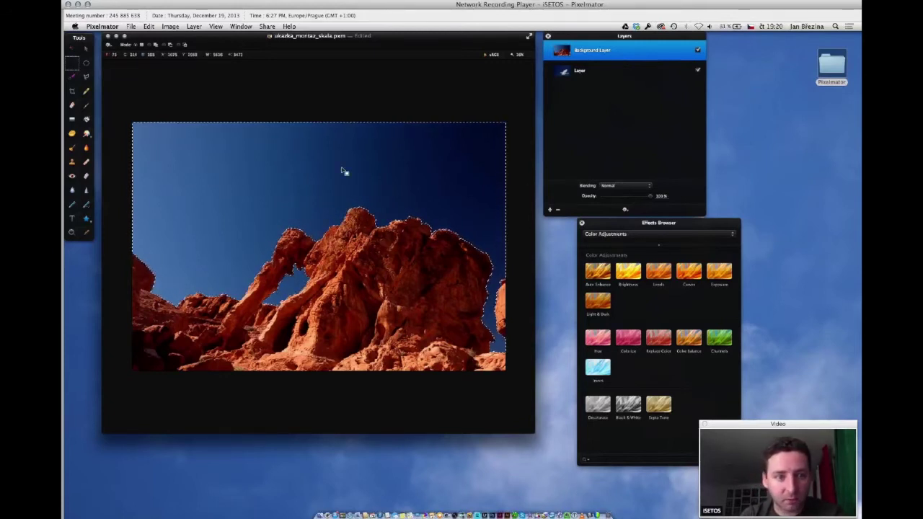
Add a layer mask to the Background Layer from the sky selection, inverted so it hides the sky, and clear the selection.
left_click(625, 210)
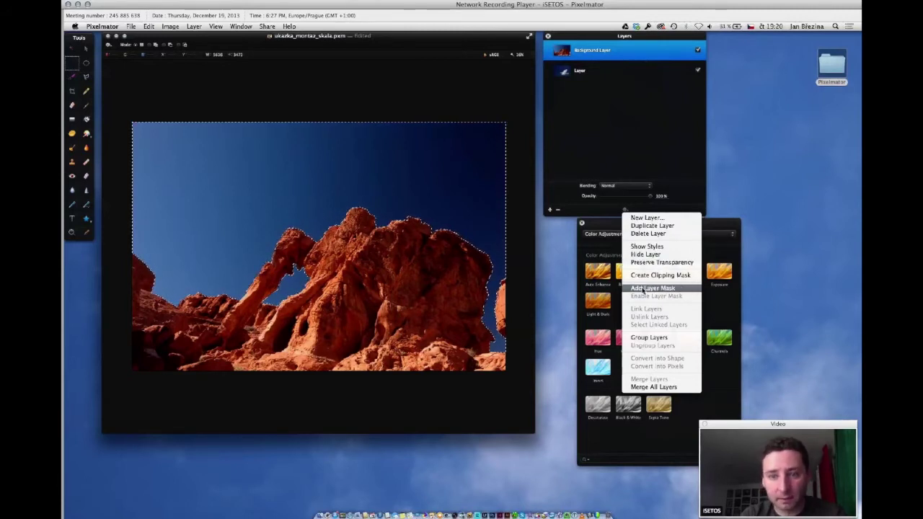
left_click(644, 288)
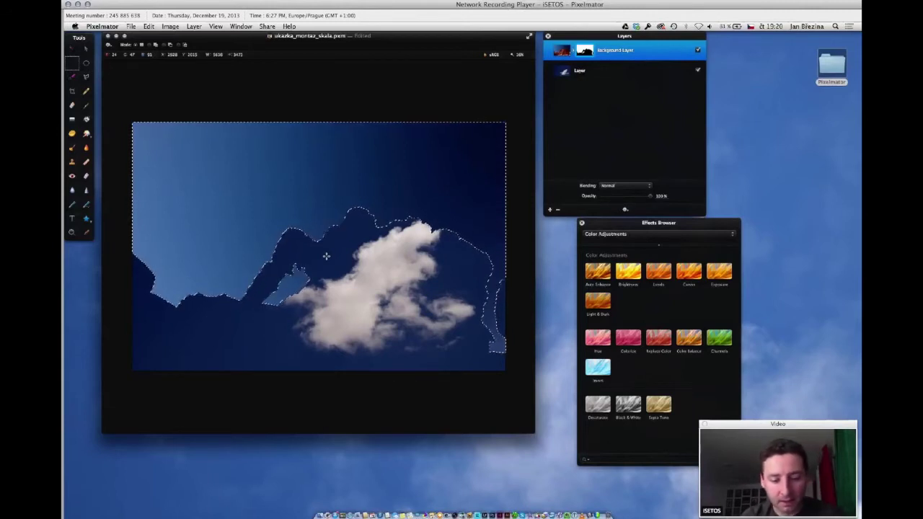
key("super+d")
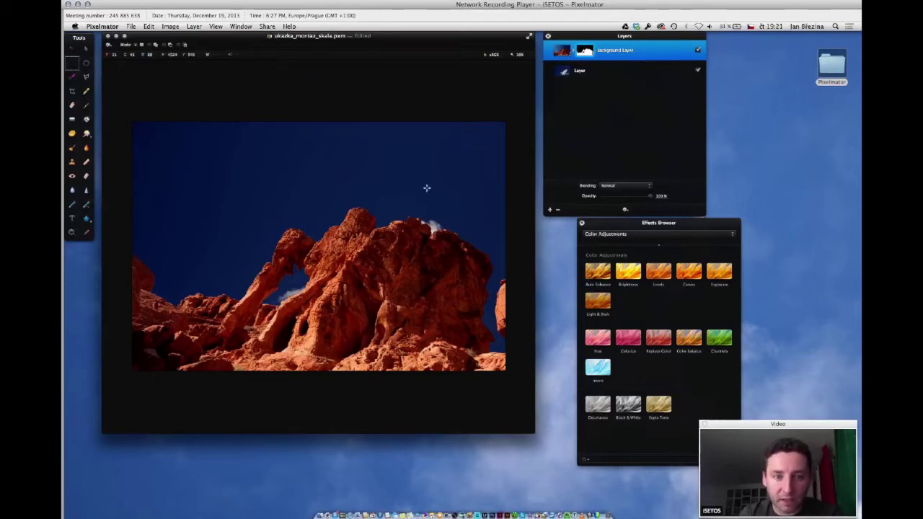
Move the cloud layer beneath the rock layer so its upper-left corner sits on the canvas's upper-left corner.
left_click(594, 73)
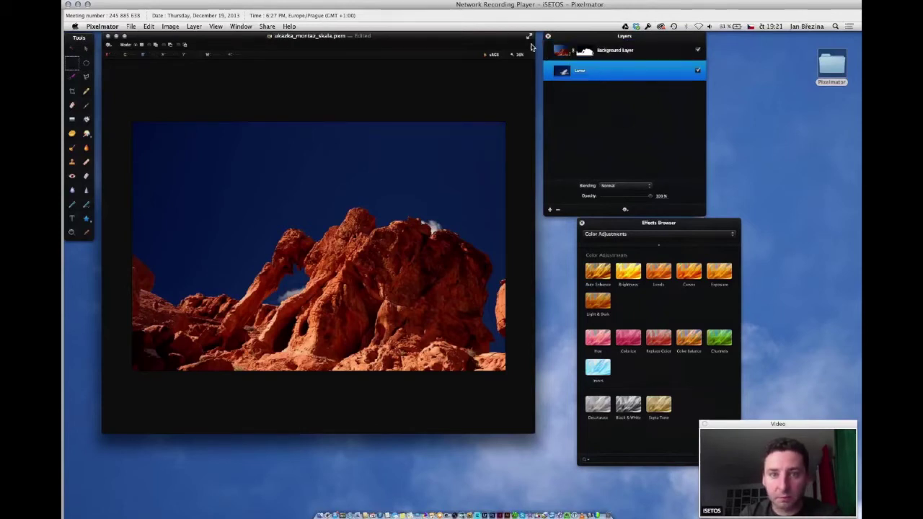
left_click(86, 48)
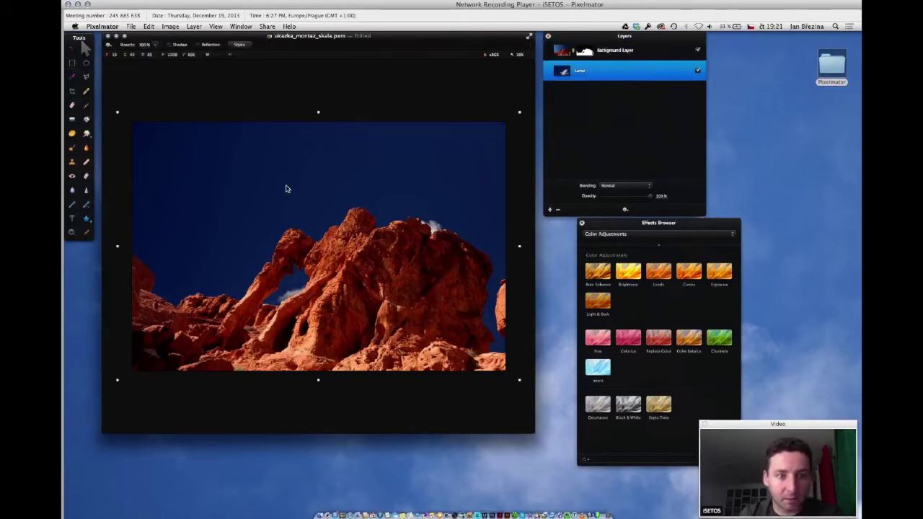
left_click_drag(268, 171, 271, 196)
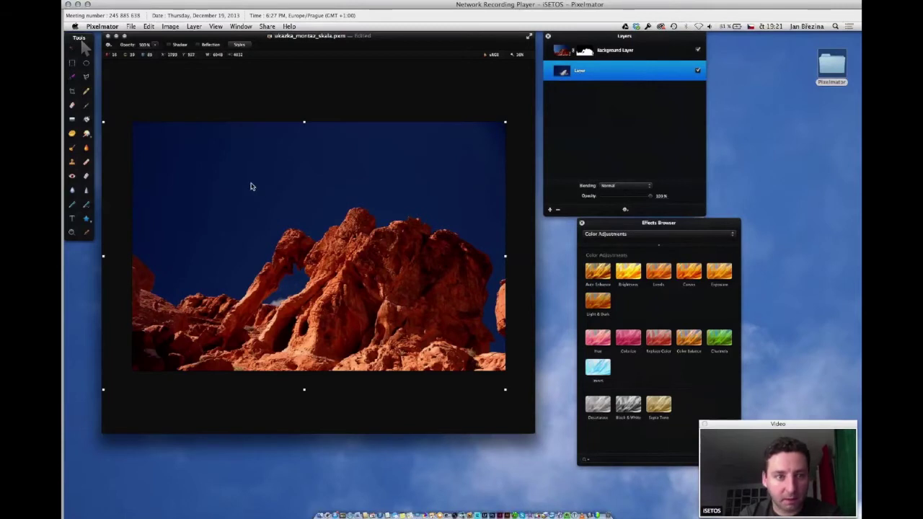
left_click_drag(278, 157, 282, 183)
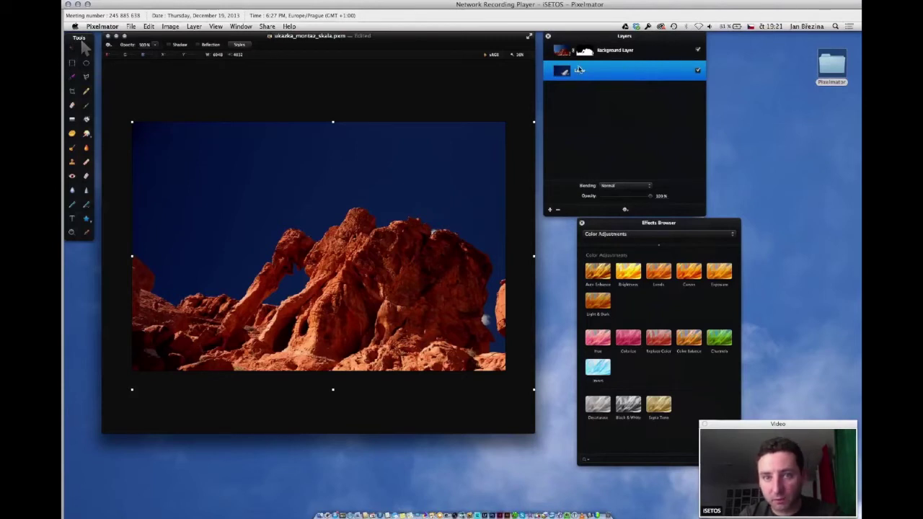
Flip the cloud layer horizontally and vertically so the cloud rises above the rocks.
left_click(149, 26)
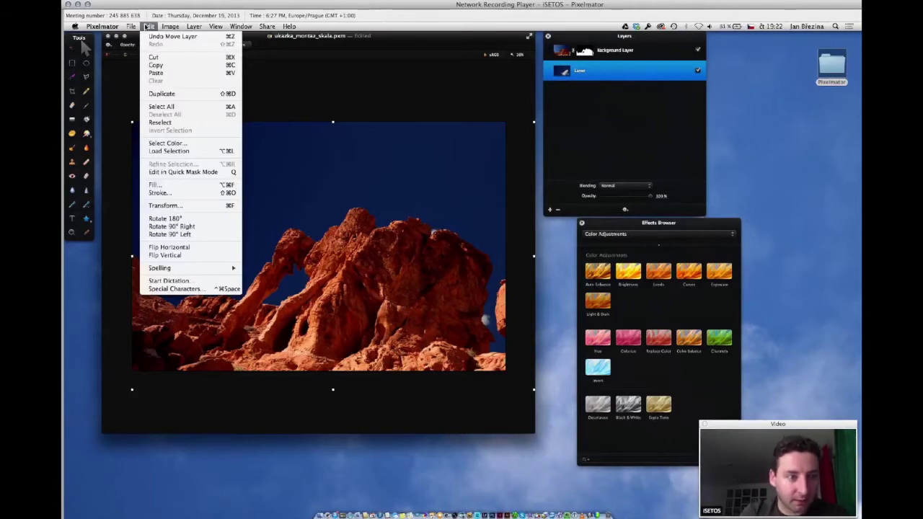
left_click(199, 247)
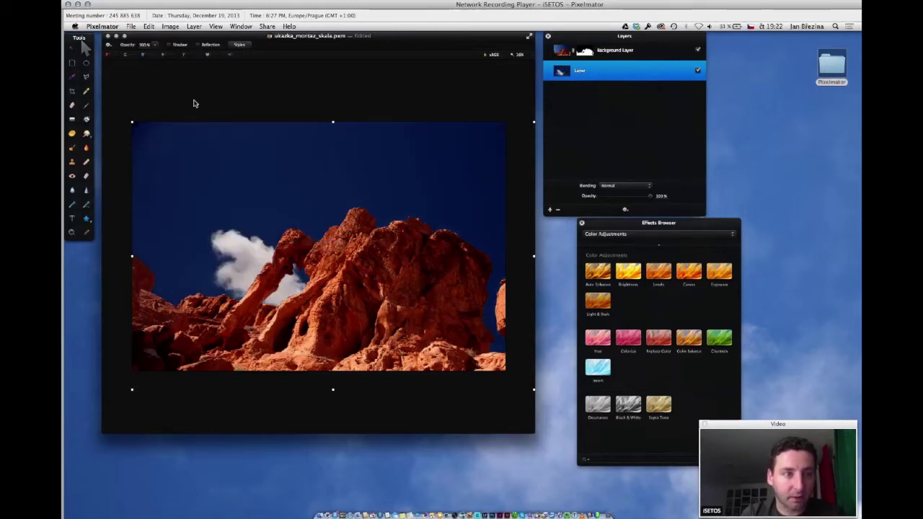
left_click(171, 26)
mouse_move(148, 26)
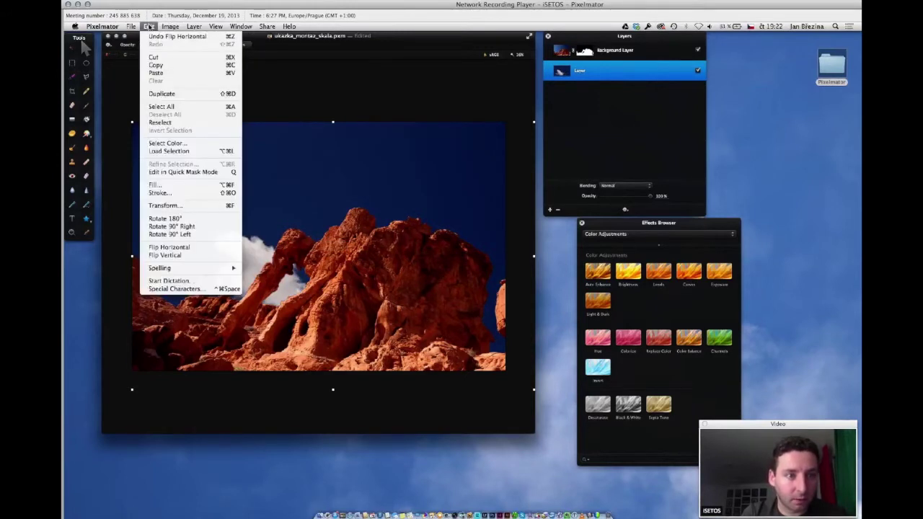
left_click(181, 256)
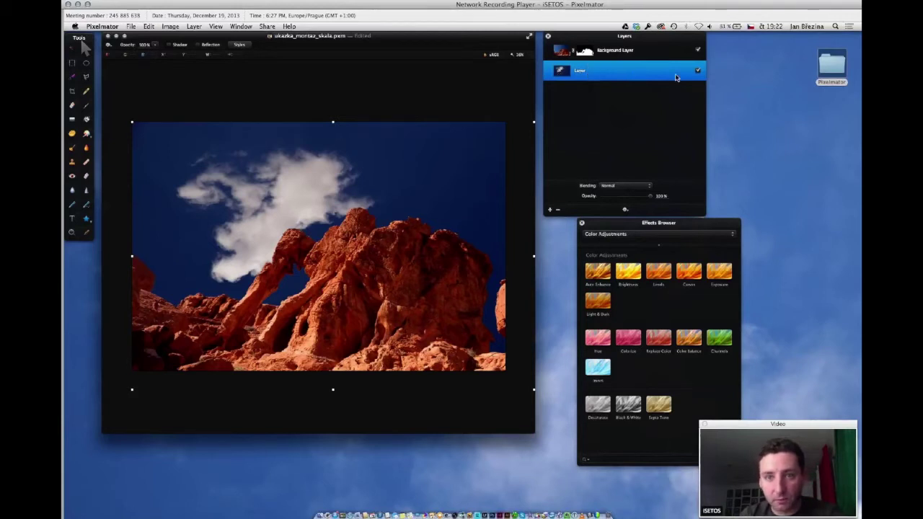
Hide and show the cloud layer once, and examine the masked rock edges around the peak and arch at 100%.
left_click(698, 72)
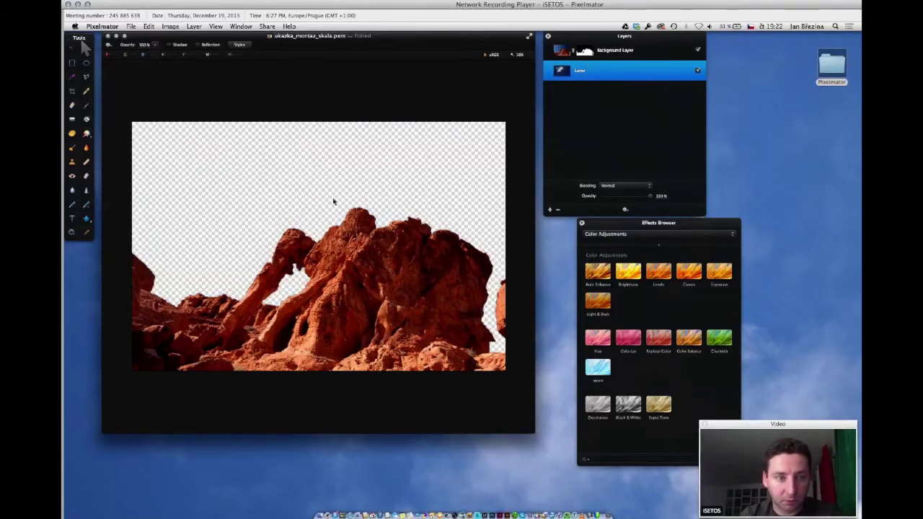
left_click(698, 72)
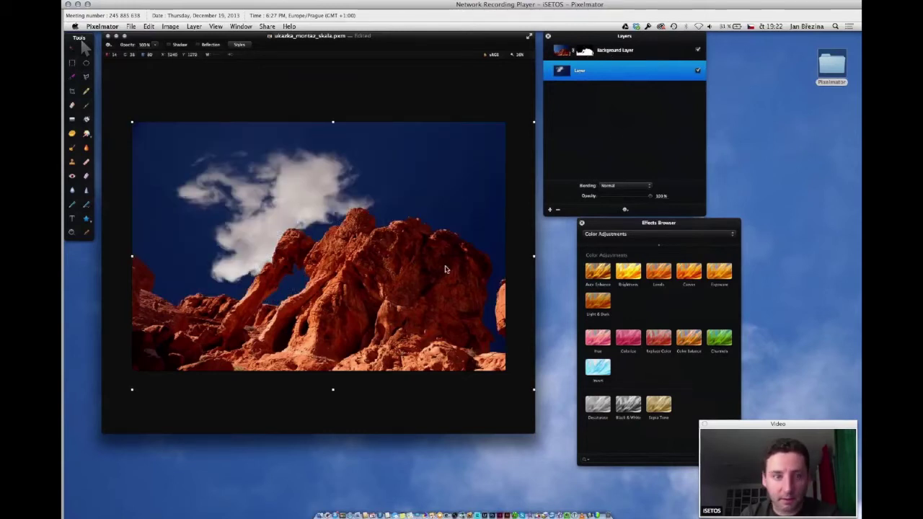
left_click(71, 231)
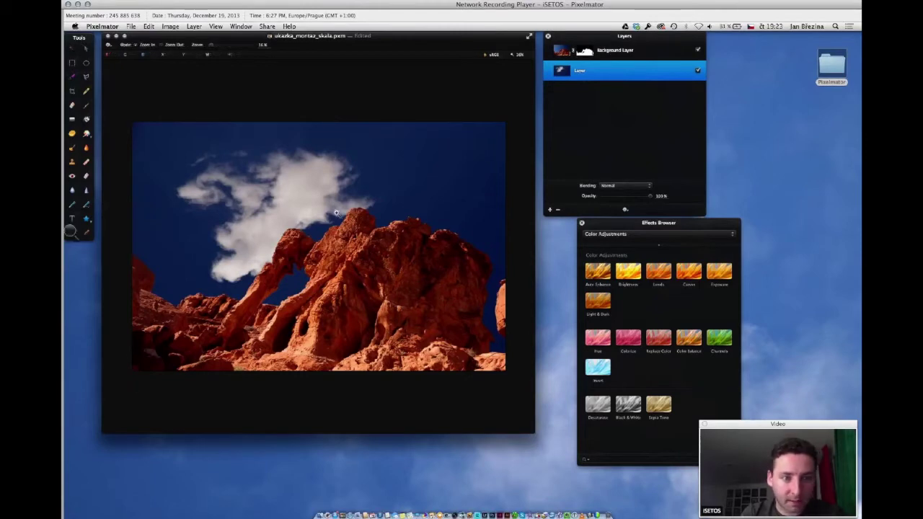
left_click(333, 214)
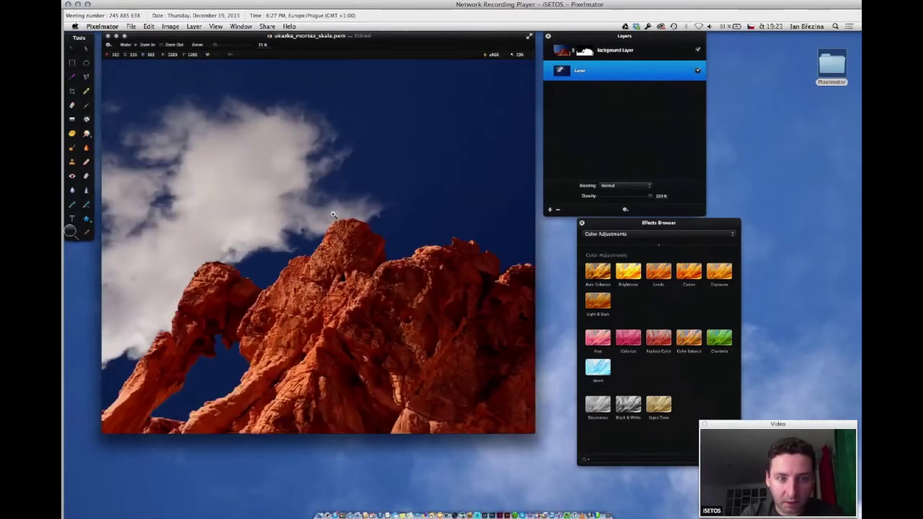
left_click(333, 214)
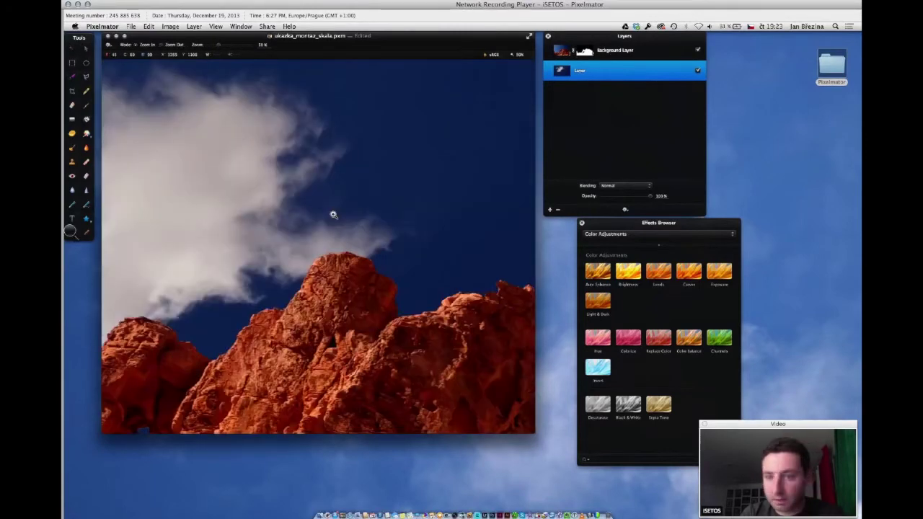
left_click(311, 252)
left_click(310, 252)
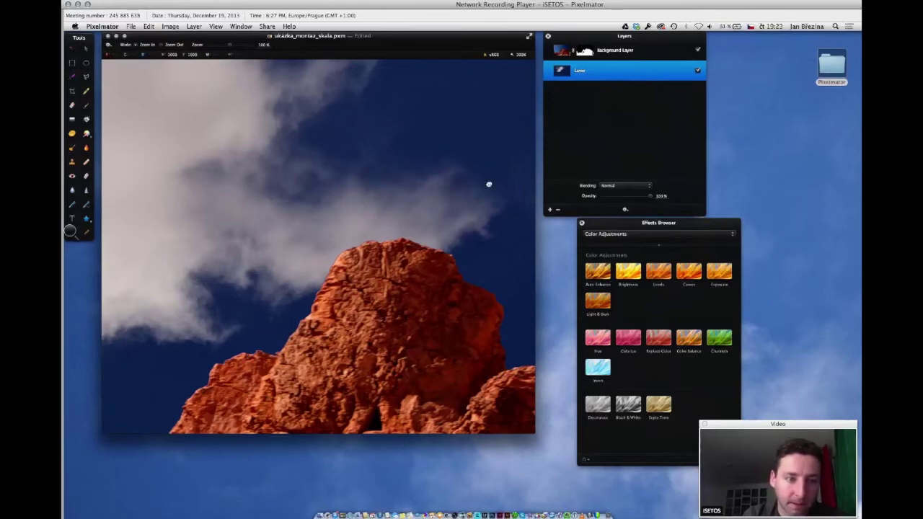
scroll(490, 185, "down", 10)
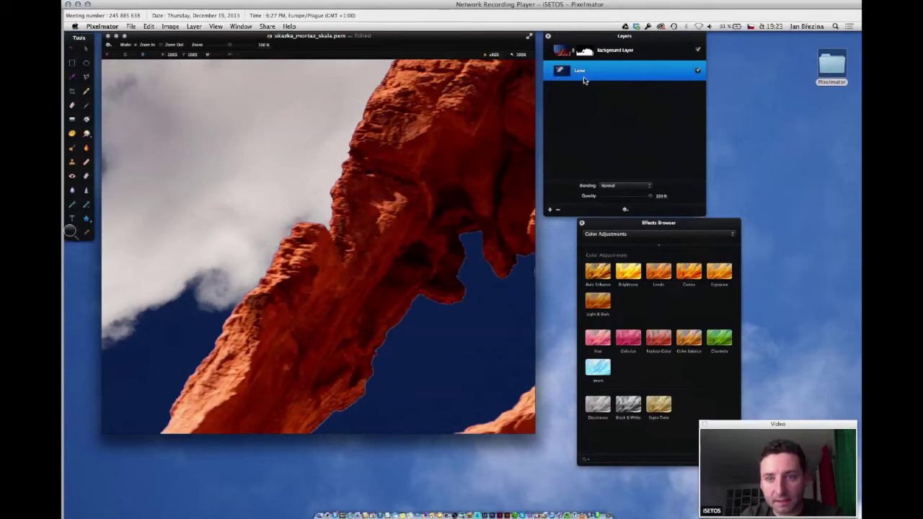
Apply a Gaussian Blur with a small radius to the Background Layer's mask to soften the rock edges.
left_click(640, 53)
left_click(637, 70)
left_click(630, 50)
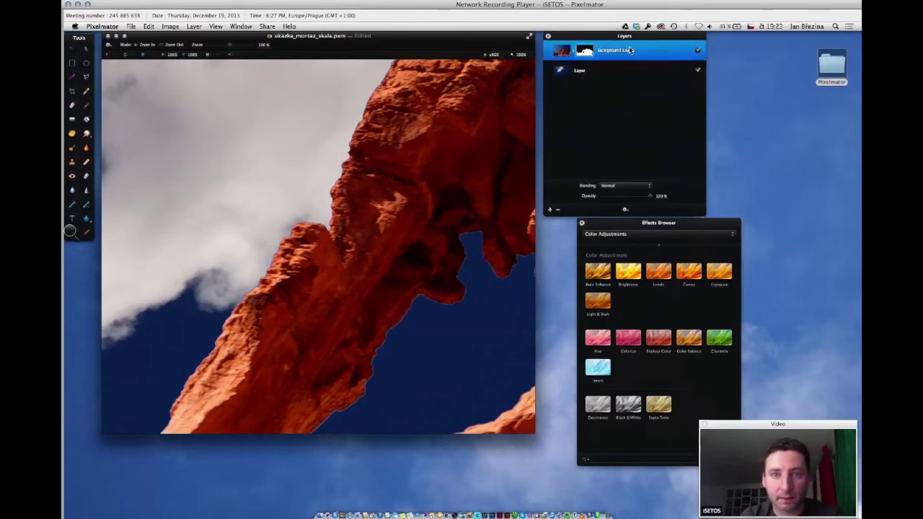
left_click(562, 52)
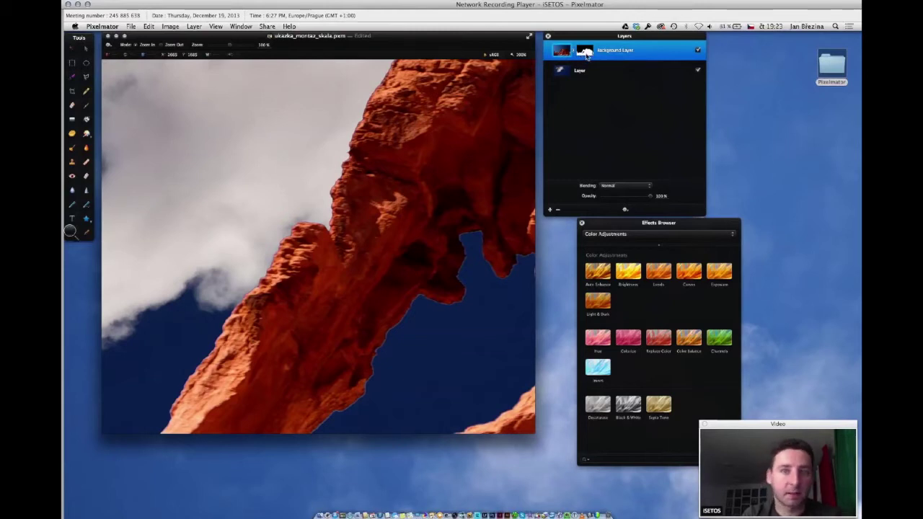
left_click(586, 51)
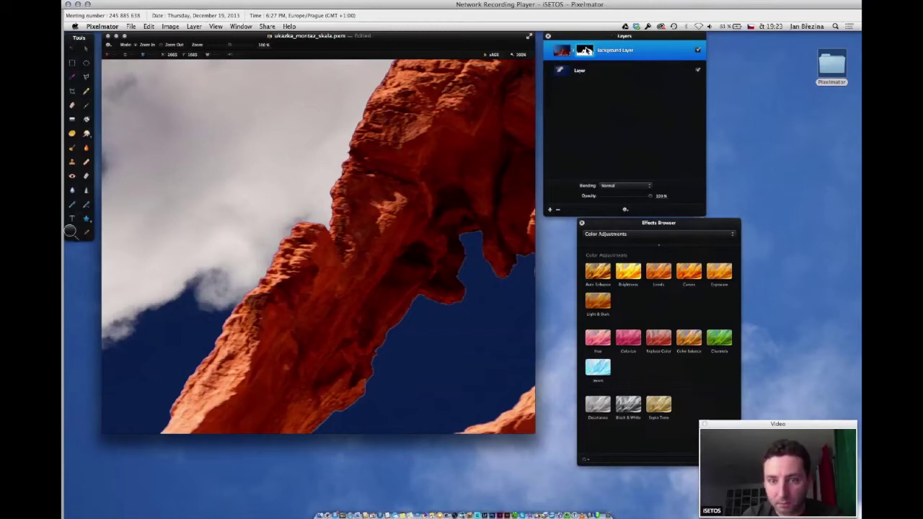
left_click(633, 235)
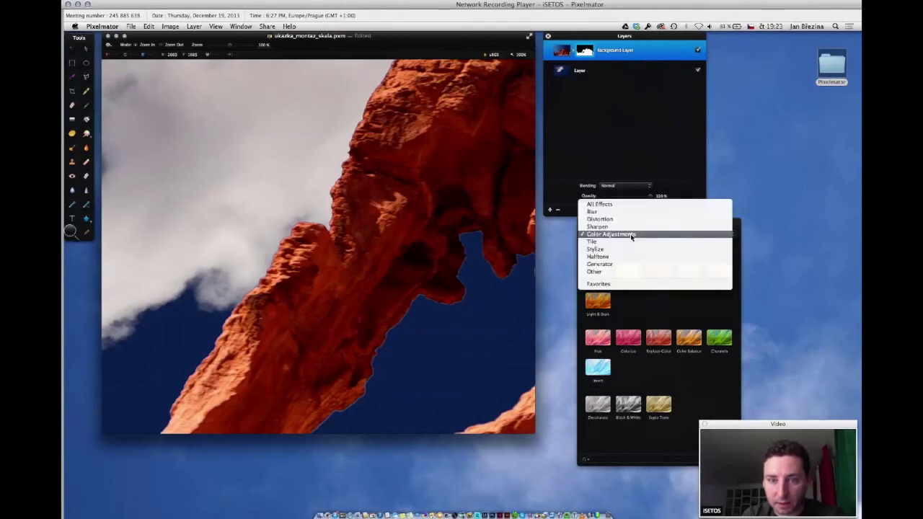
left_click(626, 212)
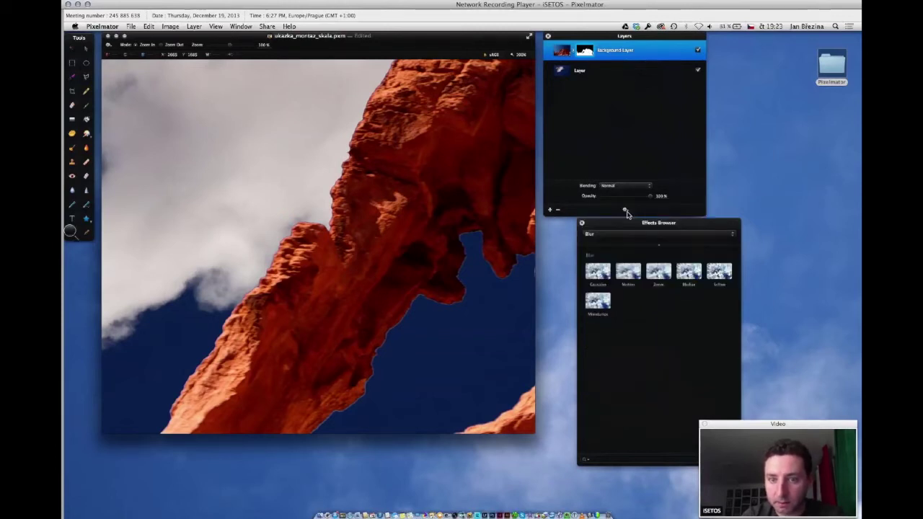
left_click(600, 273)
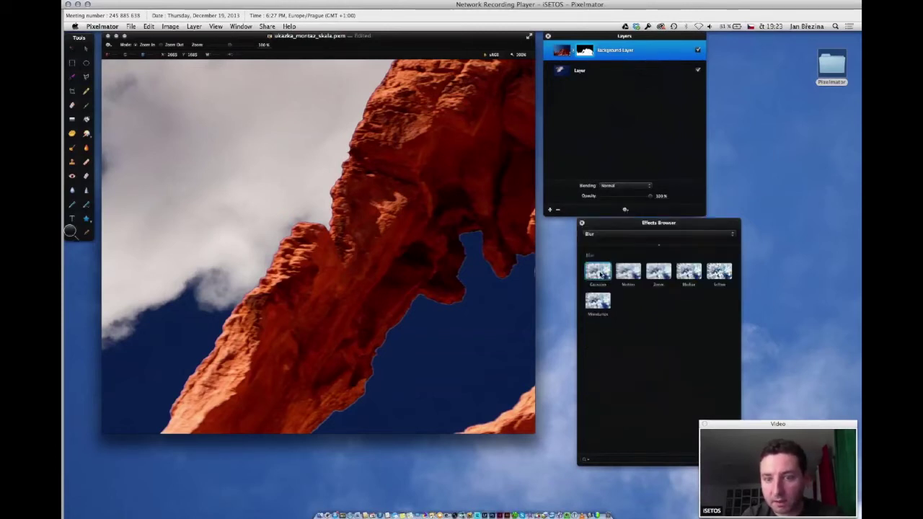
left_click_drag(600, 274, 267, 167)
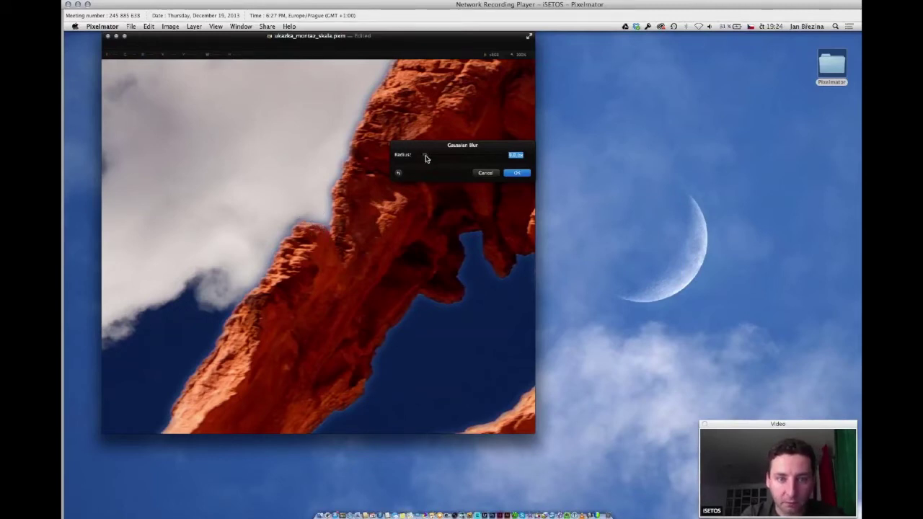
left_click_drag(425, 155, 471, 159)
left_click_drag(445, 158, 418, 159)
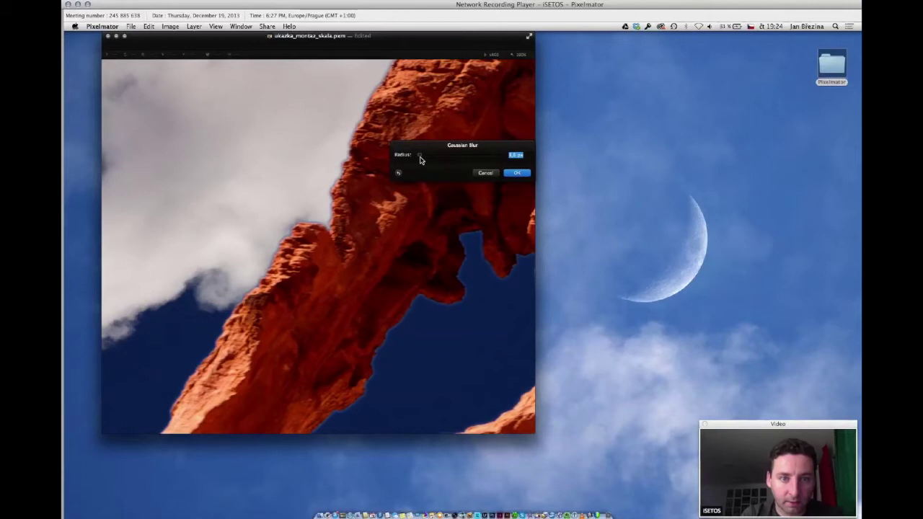
left_click(521, 174)
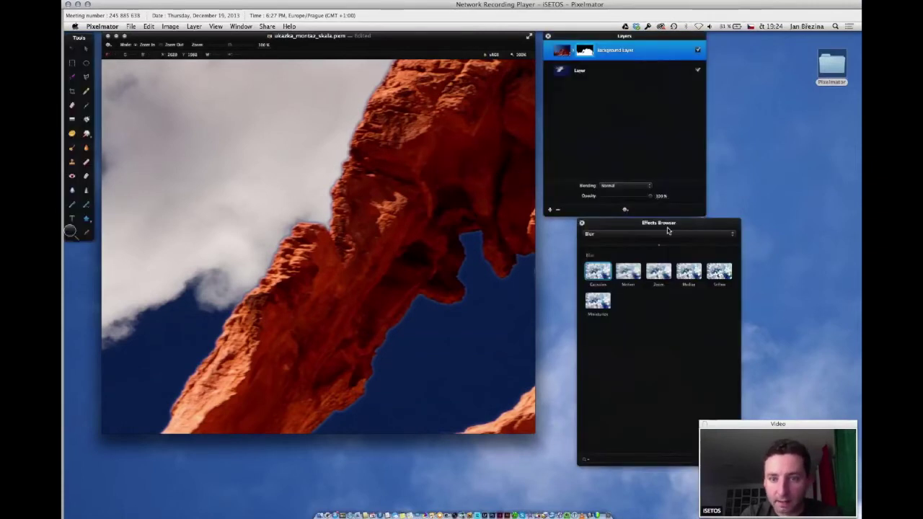
Apply a Levels adjustment to the Background Layer's mask with Gray set to 85%, keeping Black at 0% and White at 100%.
left_click(651, 236)
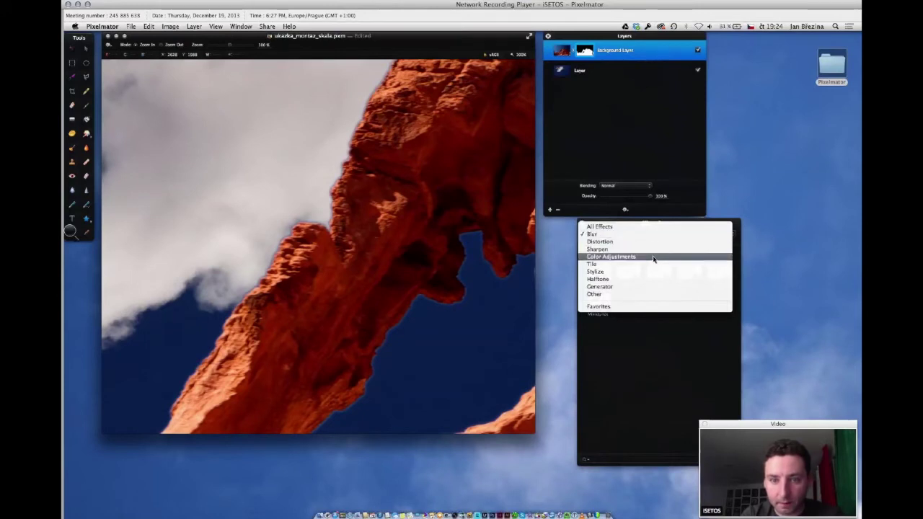
left_click(654, 257)
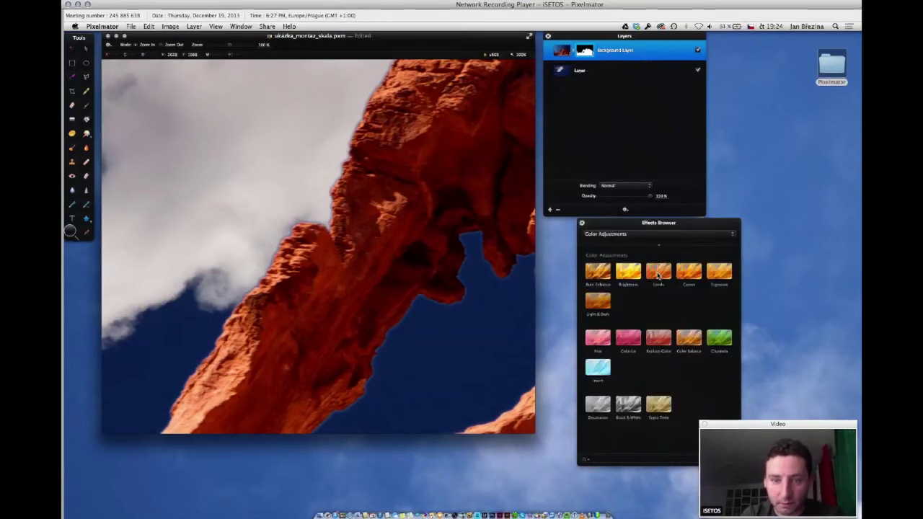
left_click_drag(658, 275, 285, 208)
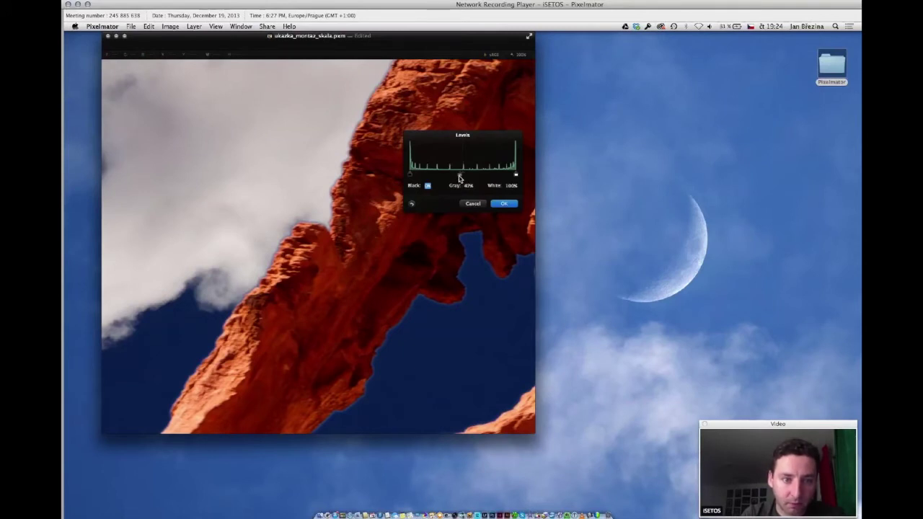
left_click_drag(464, 176, 492, 177)
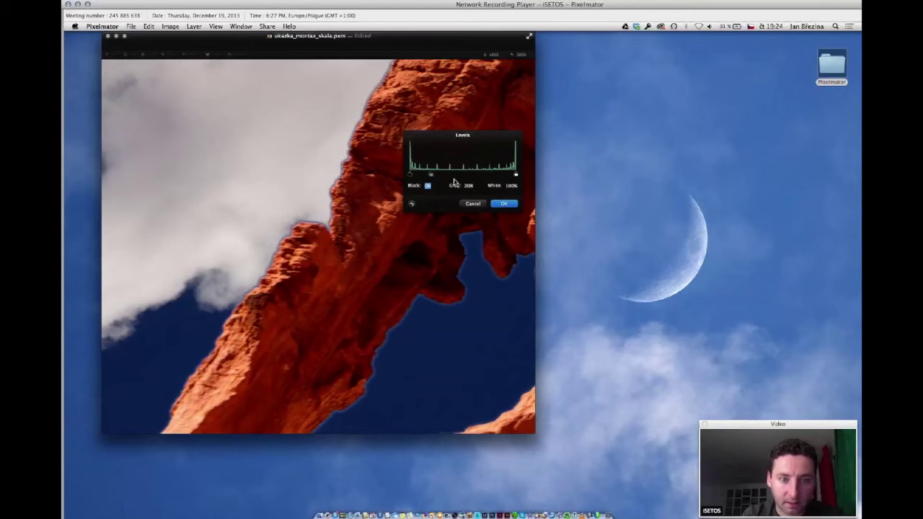
left_click_drag(486, 189, 505, 193)
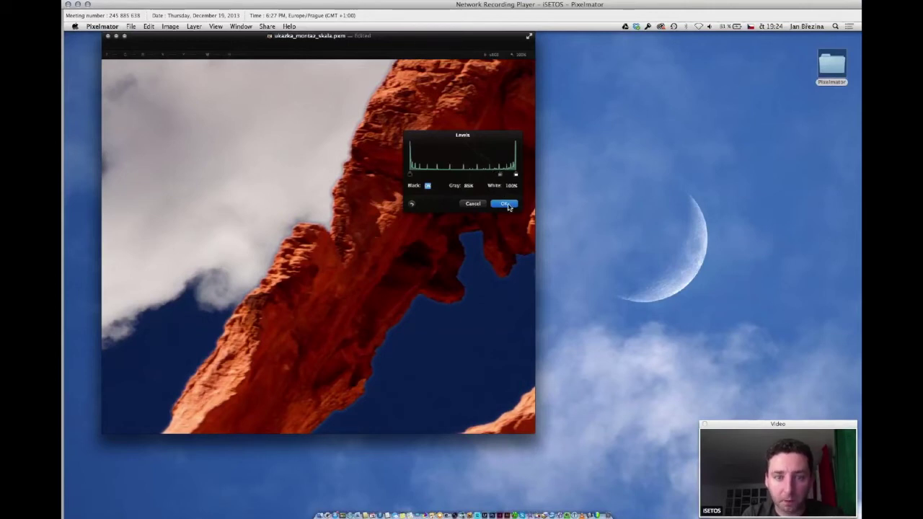
left_click(504, 204)
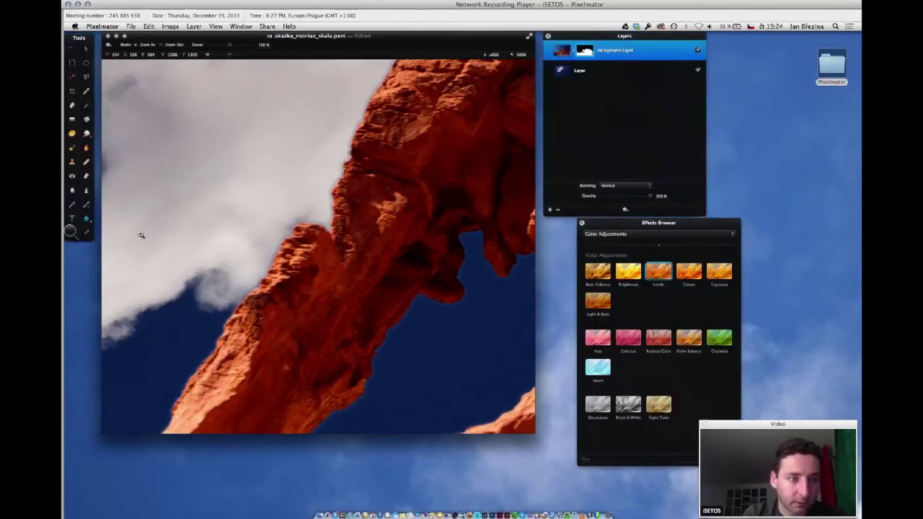
Examine the montage around the arch and the soft outer edges of the cloud at several magnifications.
left_click(248, 241, "alt")
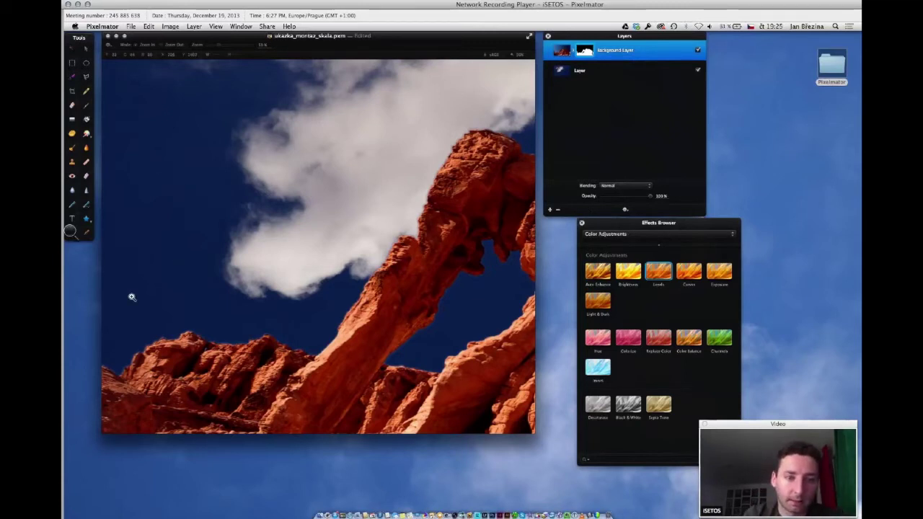
left_click(213, 226)
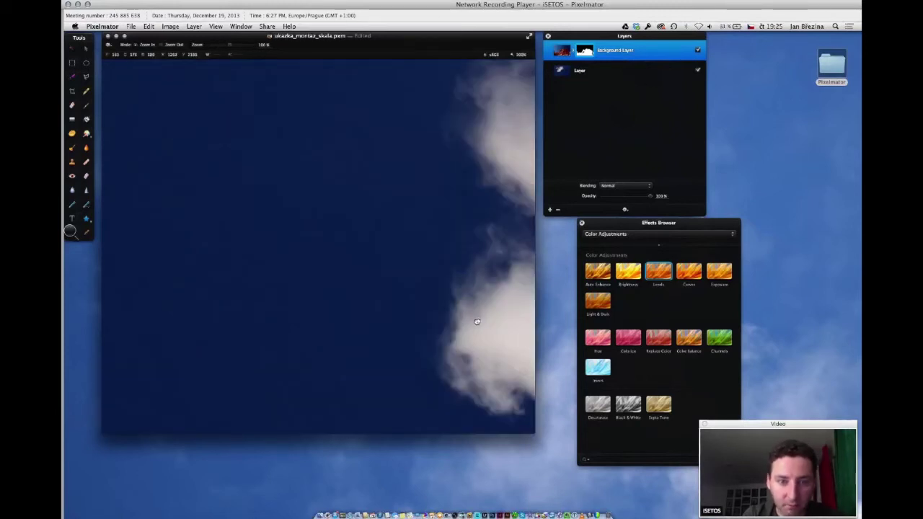
scroll(309, 276, "right", 5)
left_click(298, 248)
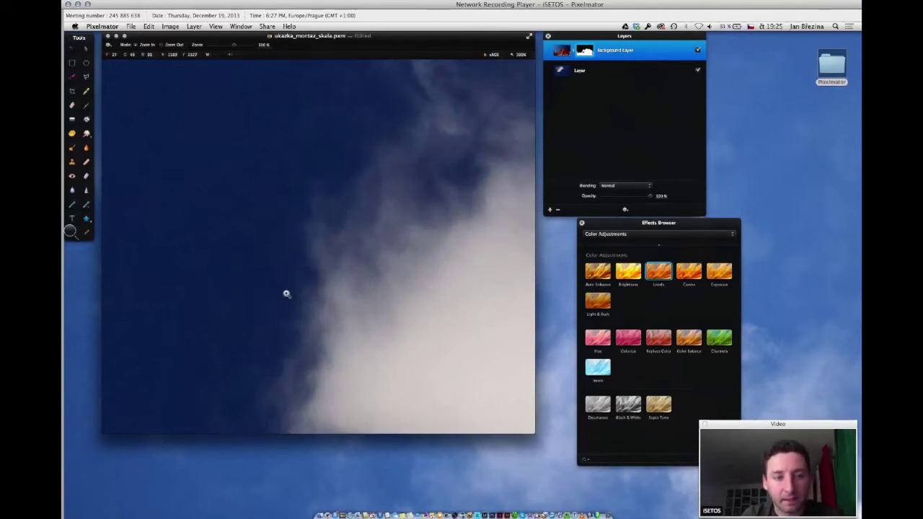
left_click(286, 259, "alt")
left_click(317, 233, "alt")
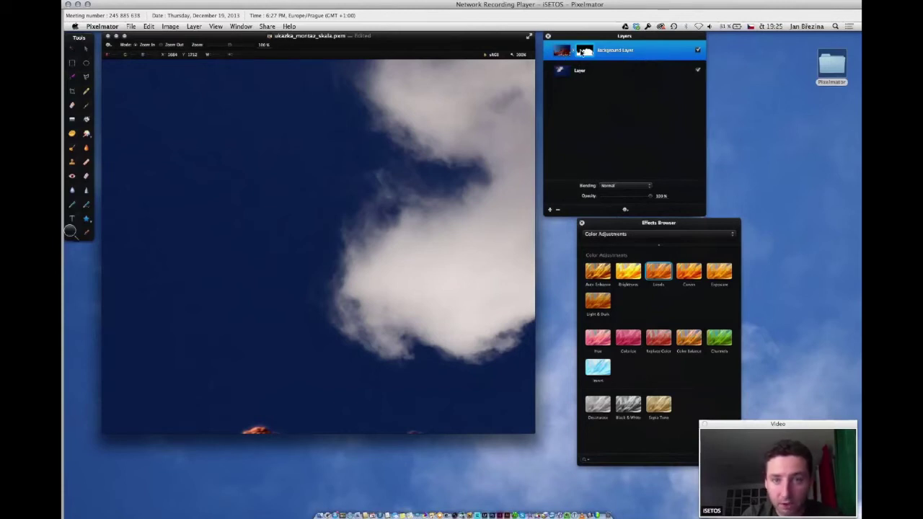
Disable the Background Layer's mask and fit the whole rock photo in the window.
right_click(581, 51)
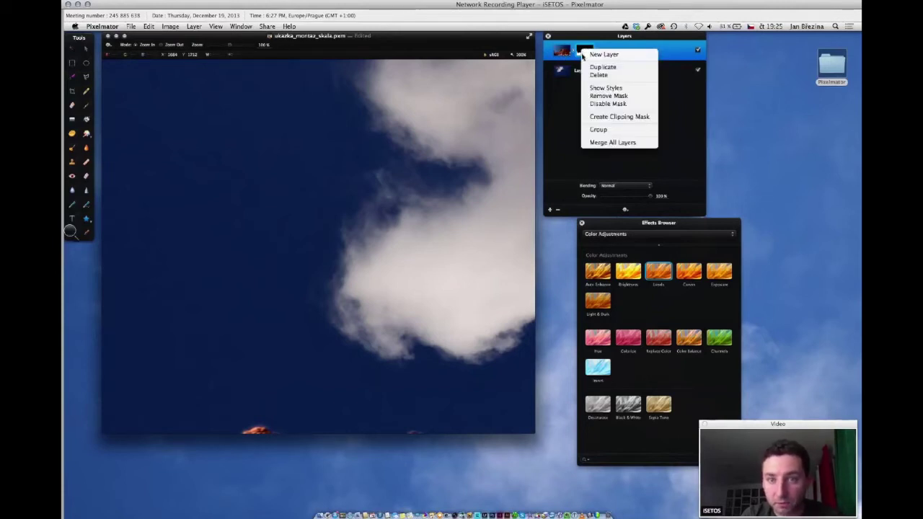
left_click(608, 103)
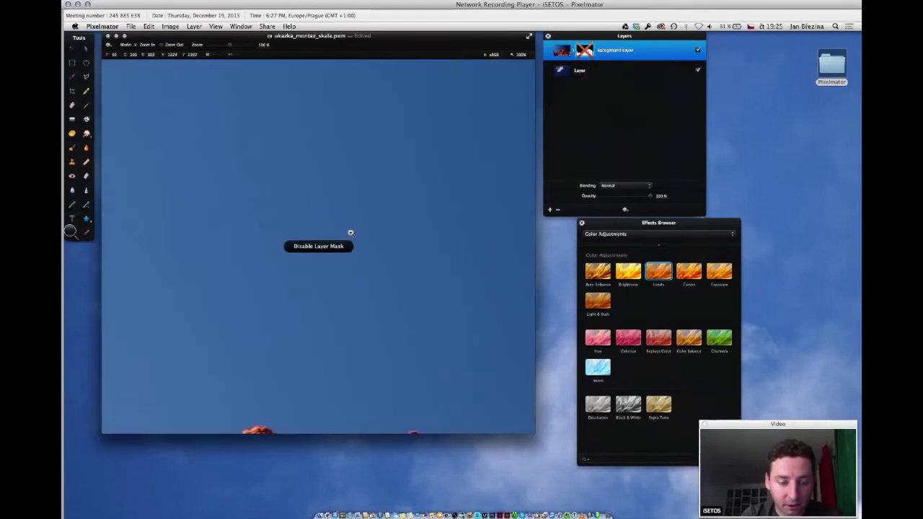
left_click(350, 233, "alt")
left_click(350, 232, "alt")
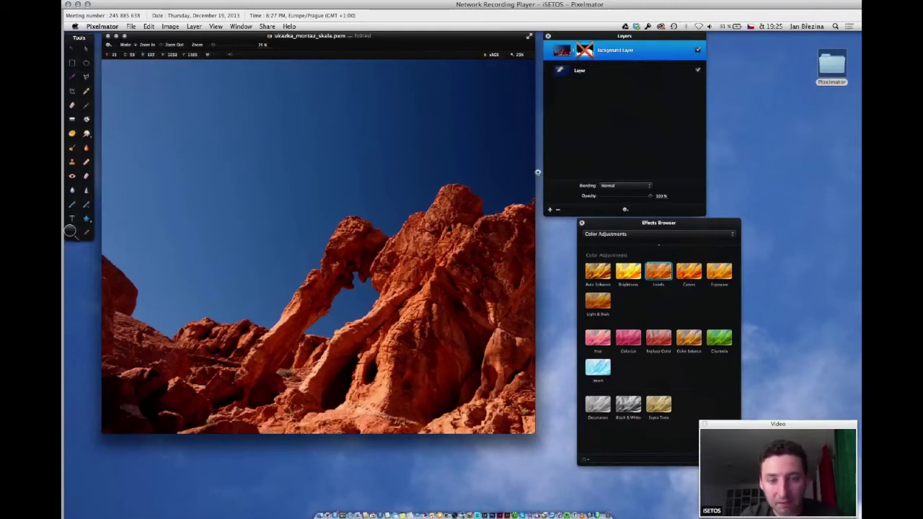
left_click(284, 188, "alt")
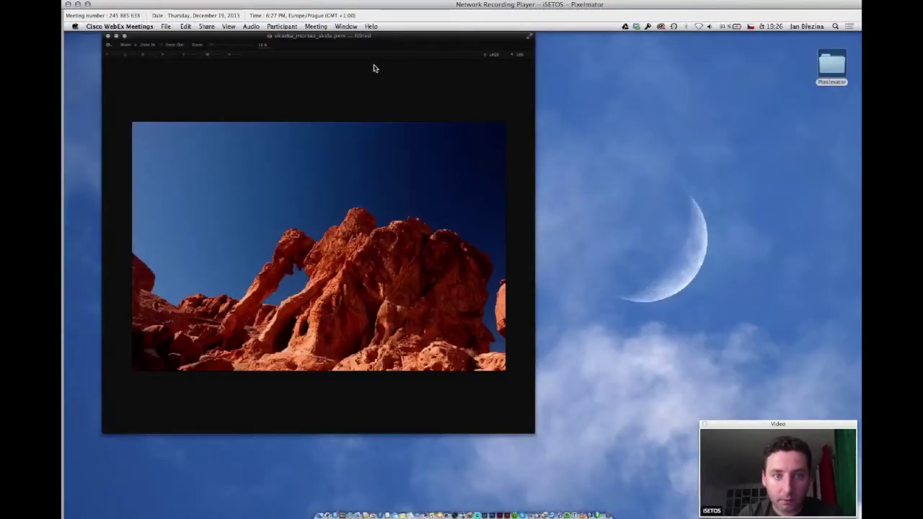
left_click(355, 100)
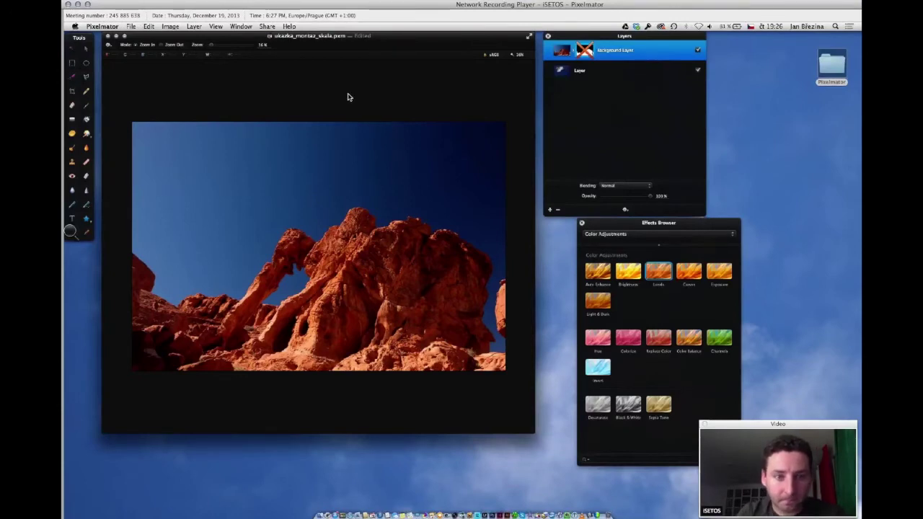
key("ctrl+Down")
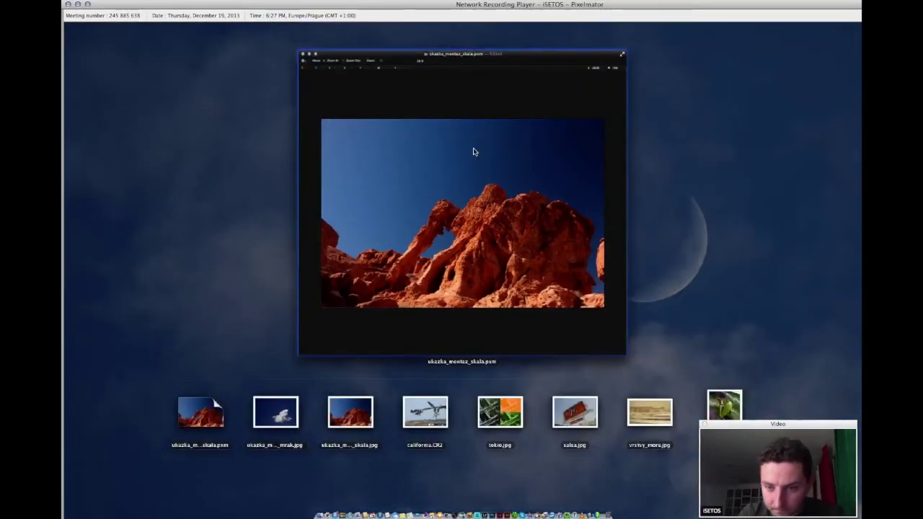
left_click(451, 158)
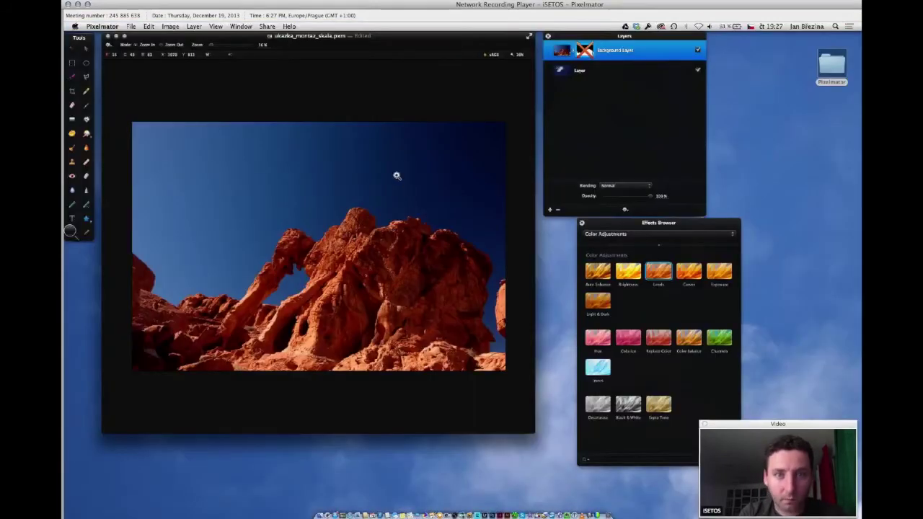
Open formalni_portret.jpg from the Pixelmator folder in Plocha.
key("super+o")
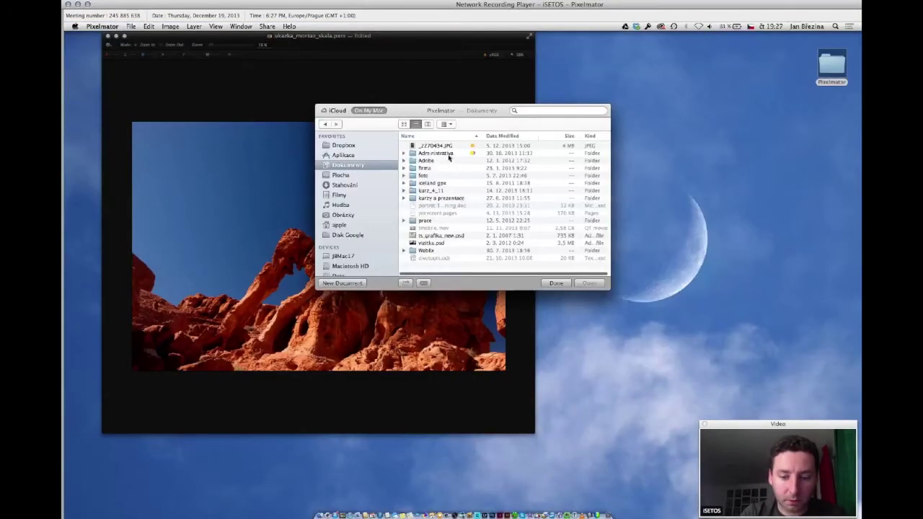
left_click(361, 178)
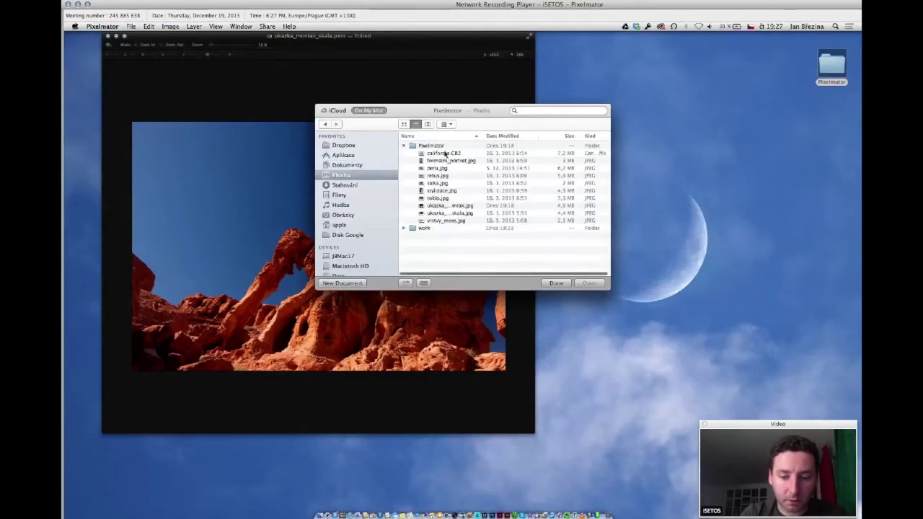
double_click(577, 155)
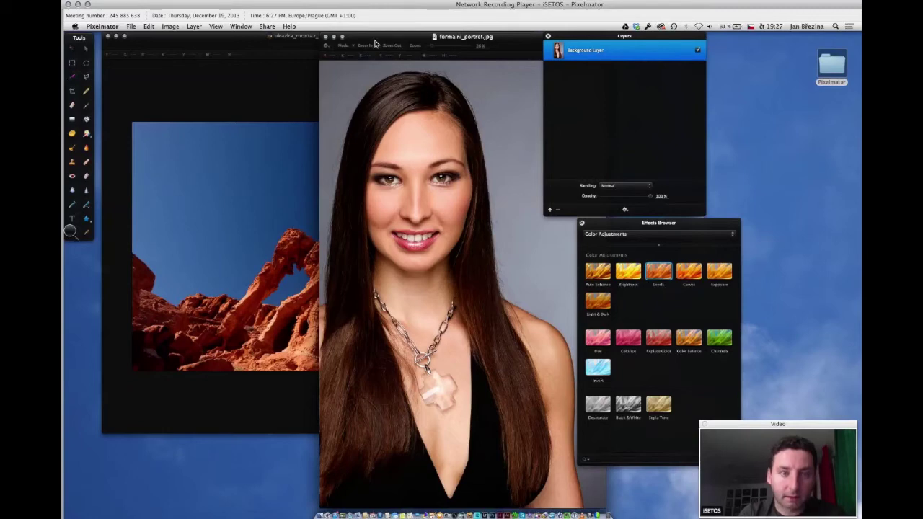
Move and shorten the portrait's document window and zoom out until the whole portrait is shown inside it.
left_click_drag(374, 41, 282, 41)
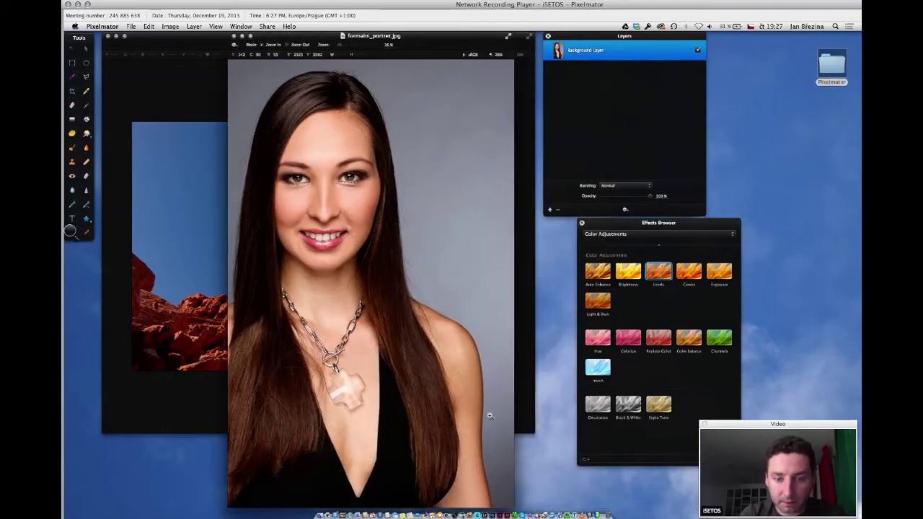
left_click_drag(518, 508, 525, 366)
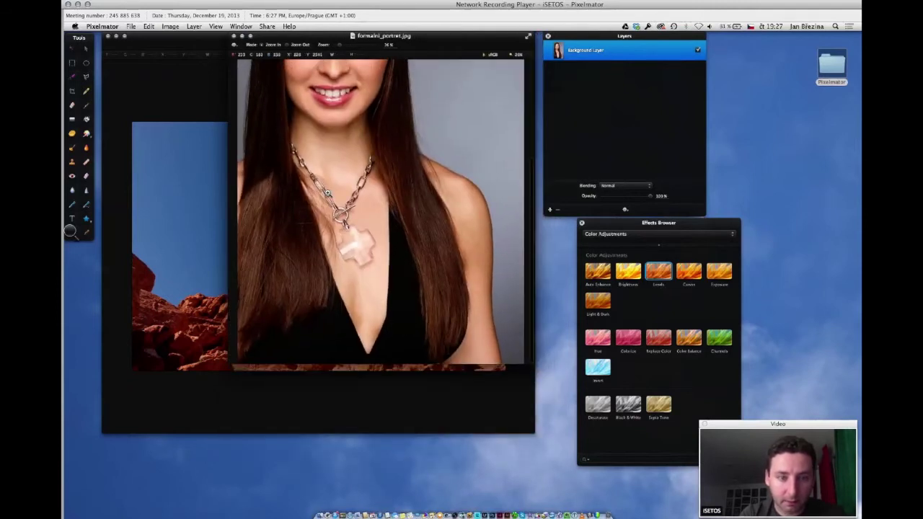
left_click(368, 195, "alt")
left_click(375, 139, "alt")
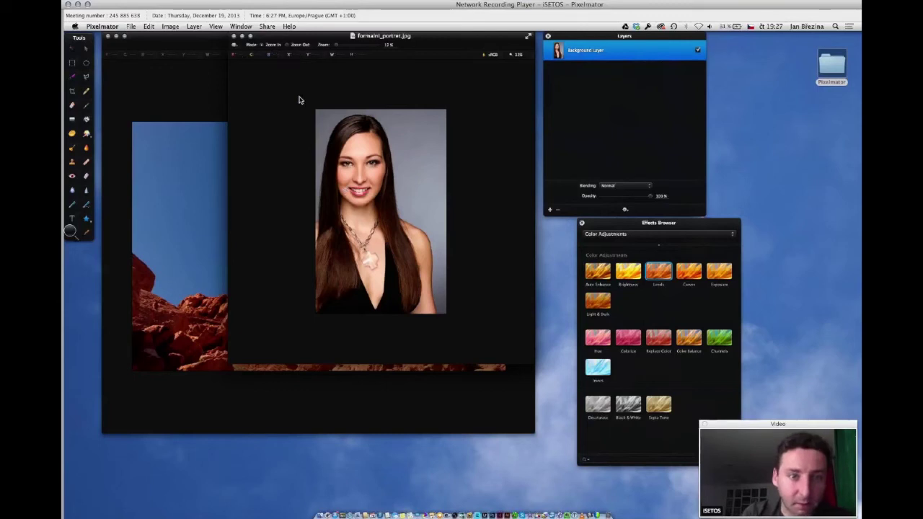
Select the grey backdrop around the woman with the Magic Wand tool.
left_click(72, 49)
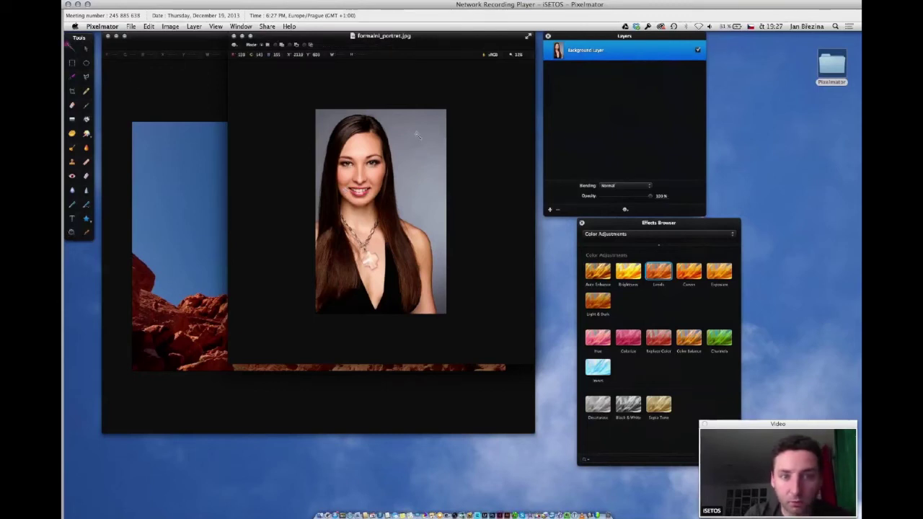
left_click_drag(425, 155, 425, 156)
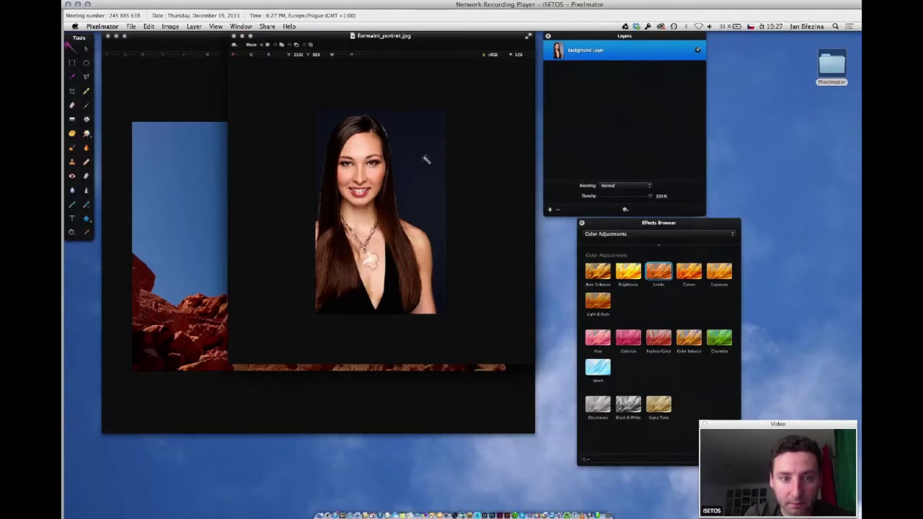
key("Delete")
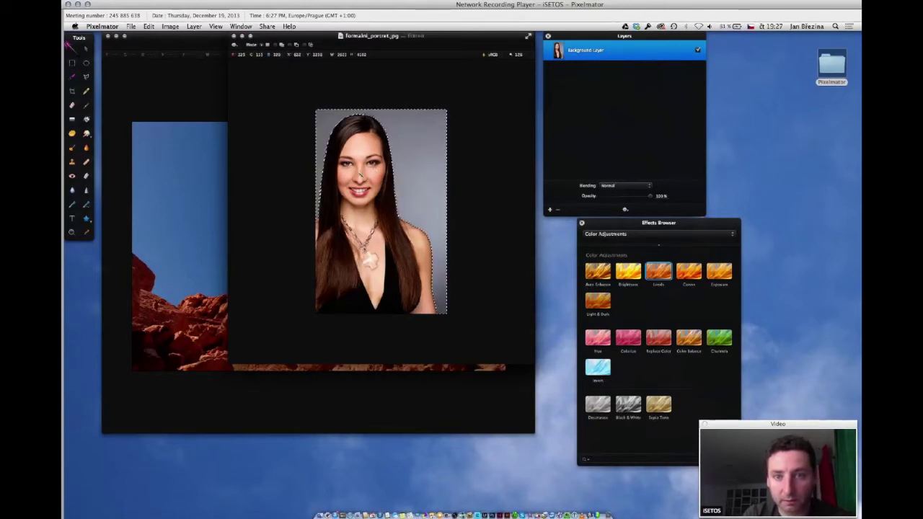
Add a layer mask to the portrait's Background Layer from the backdrop selection and convert the file to a Pixelmator document.
left_click(625, 209)
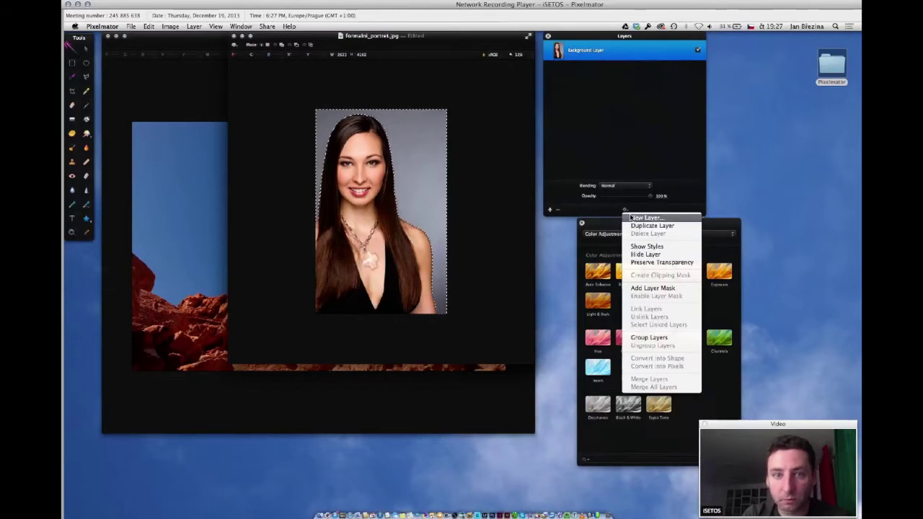
left_click(631, 217)
key("Escape")
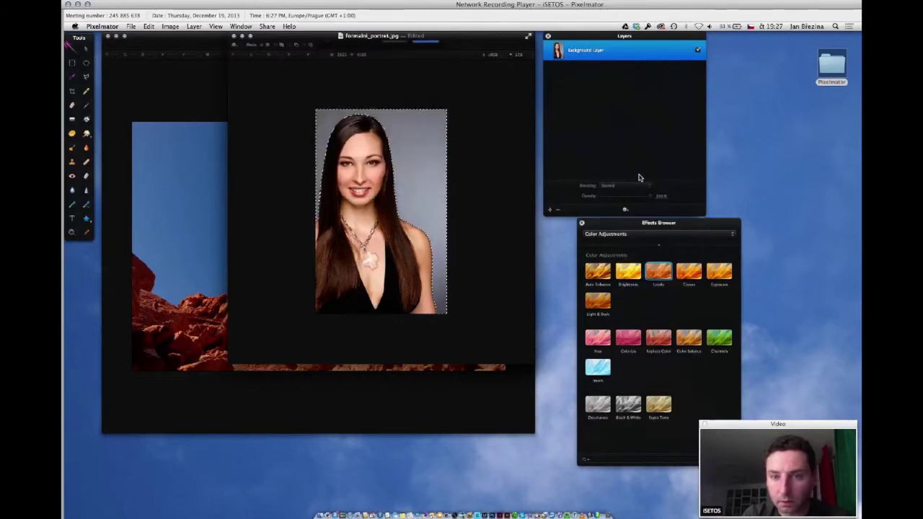
left_click(625, 210)
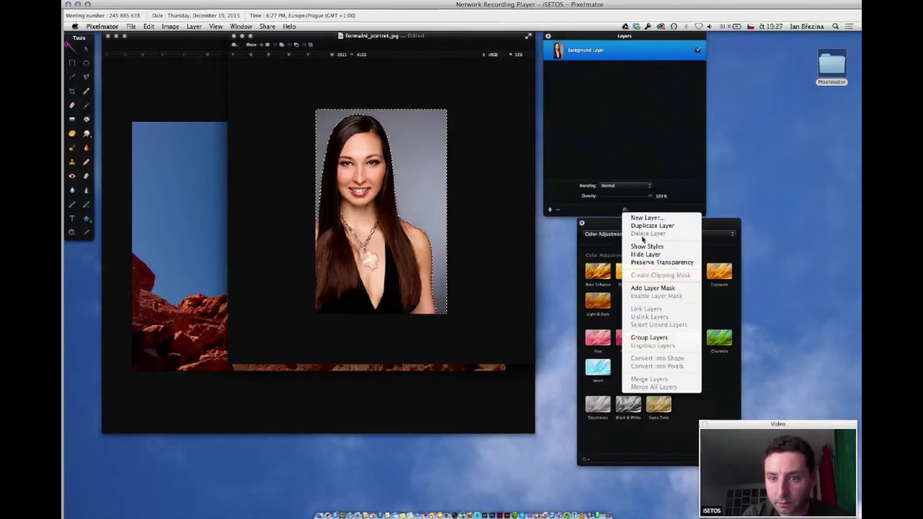
left_click(652, 288)
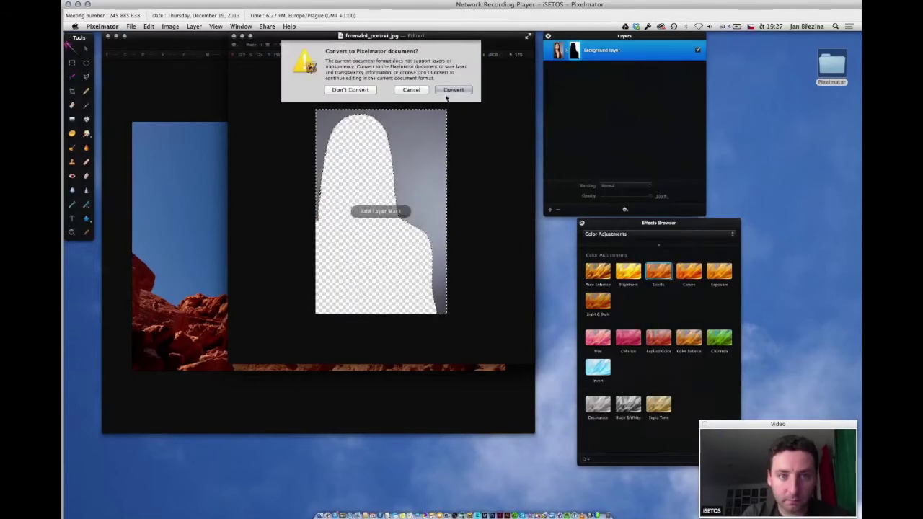
left_click(447, 90)
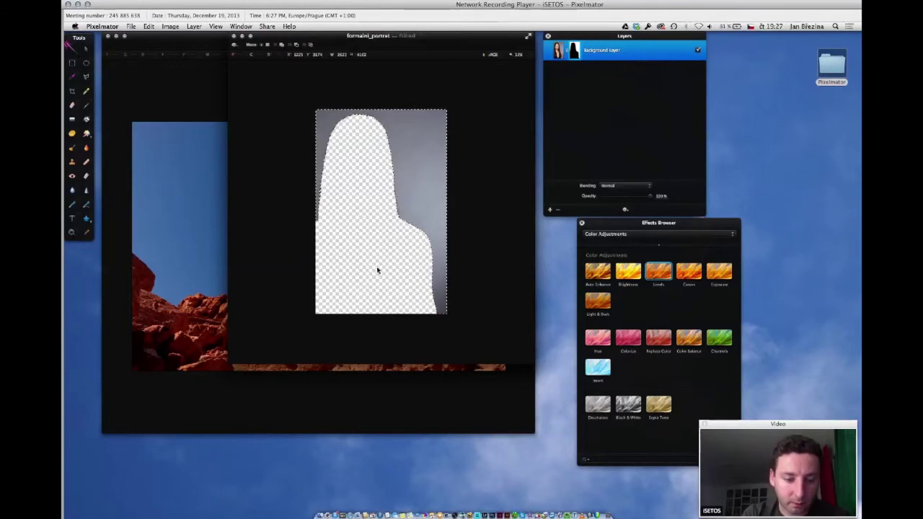
Invert the portrait's layer mask so the woman shows instead of the backdrop, and remove the selection.
key("super+i")
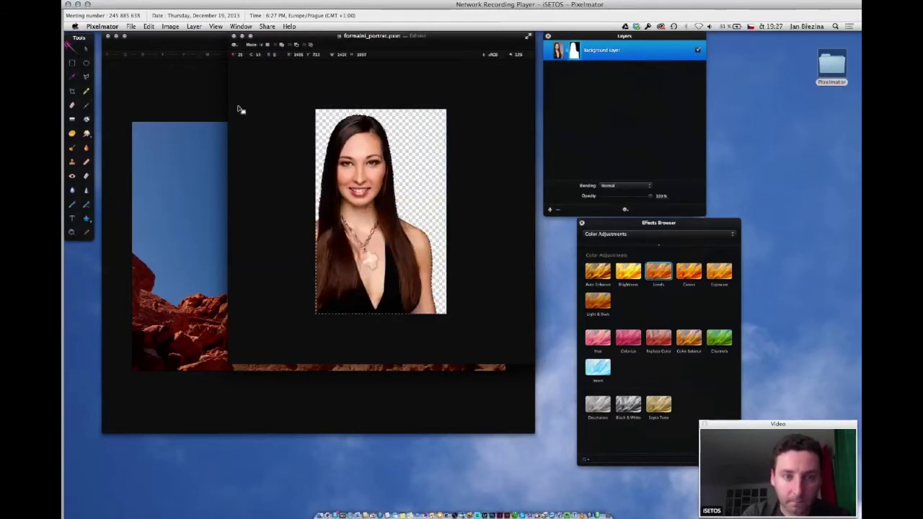
key("super+a")
key("super+d")
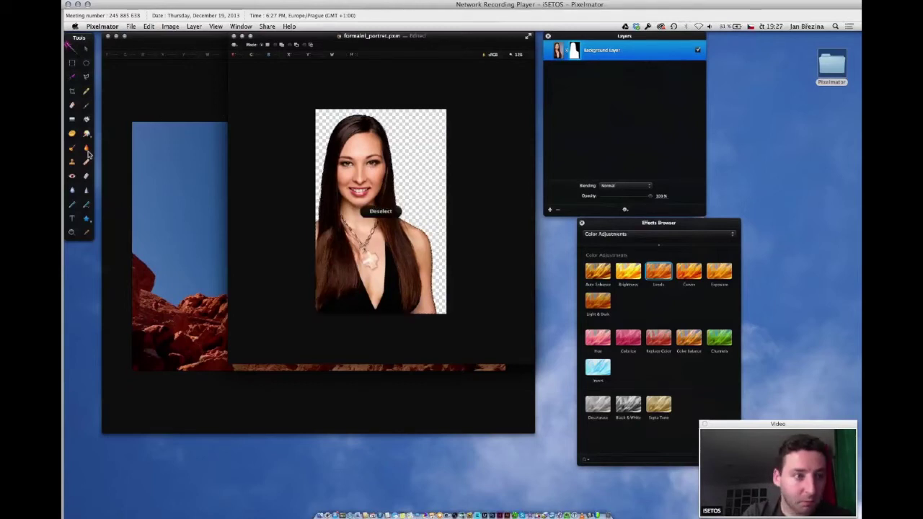
Paint black on the portrait's mask along the ragged hair edge beside the cheek, using a soft brush with diameter 17 and 0% hardness.
left_click(71, 232)
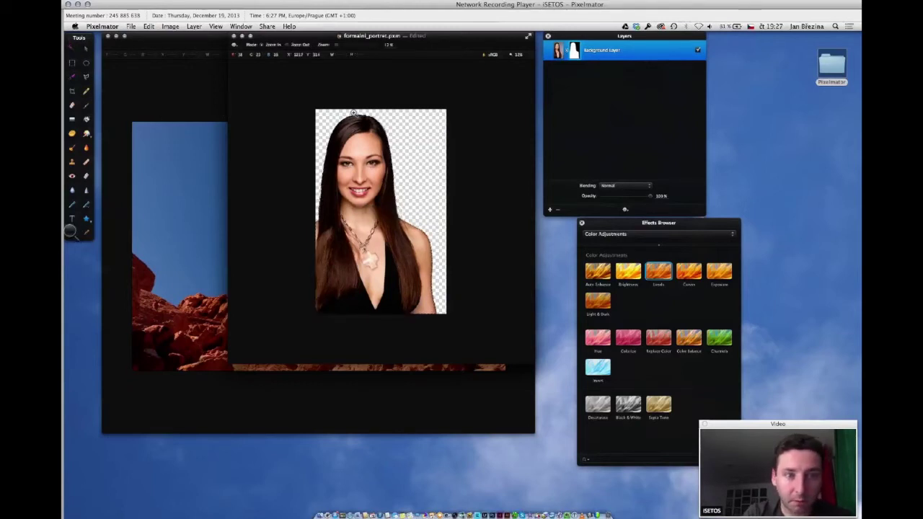
left_click(337, 130)
left_click(297, 128)
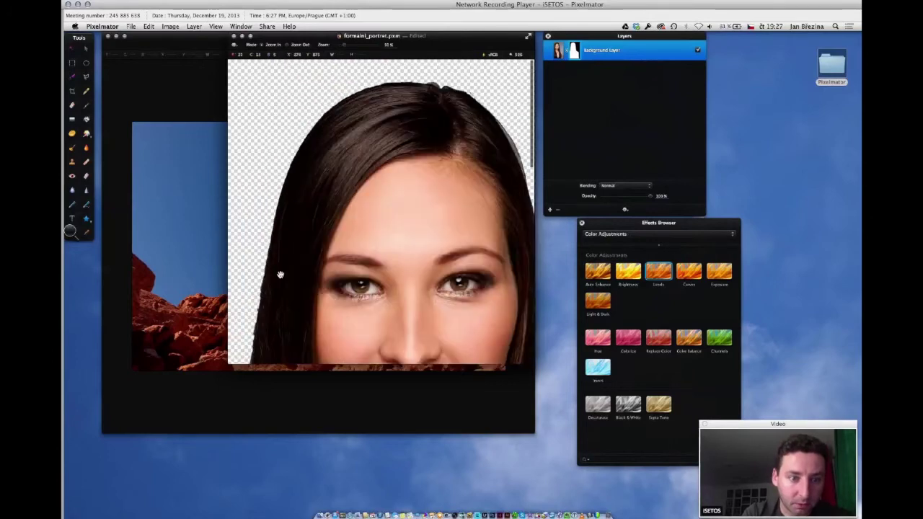
scroll(382, 158, "down", 5)
left_click(257, 233)
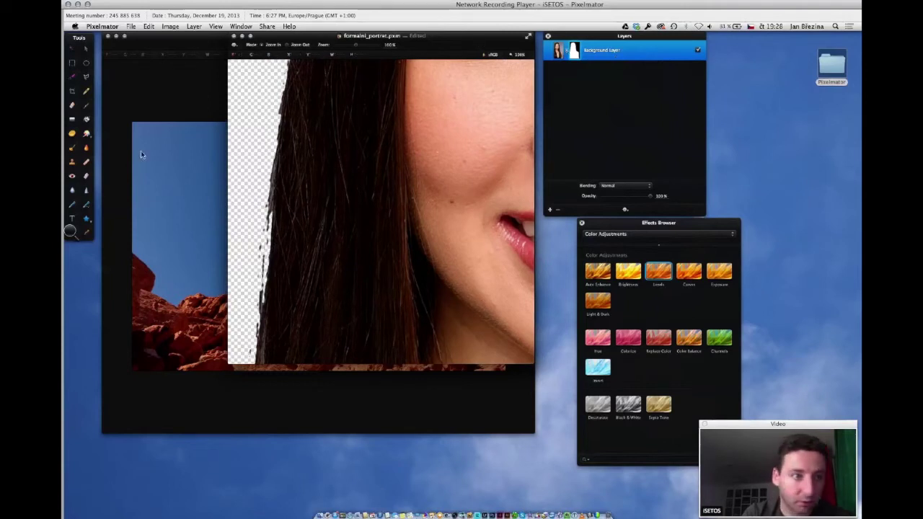
left_click(86, 107)
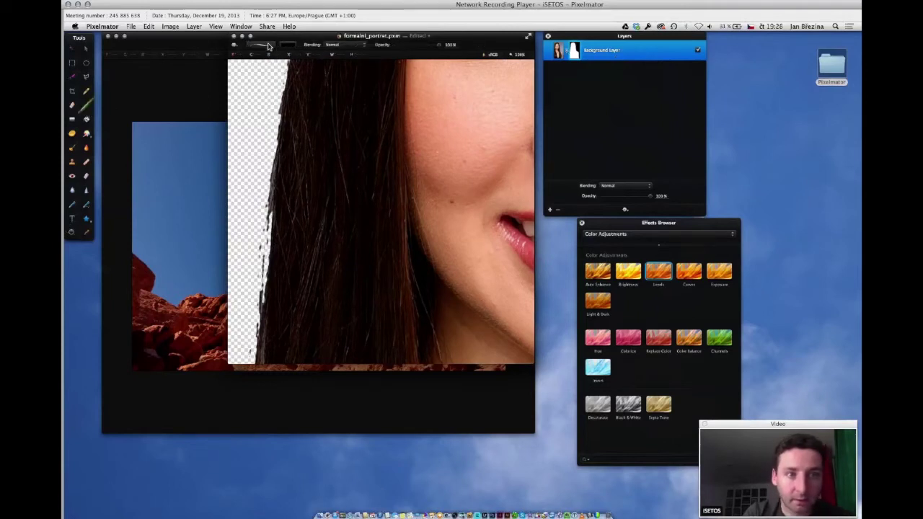
left_click(269, 46)
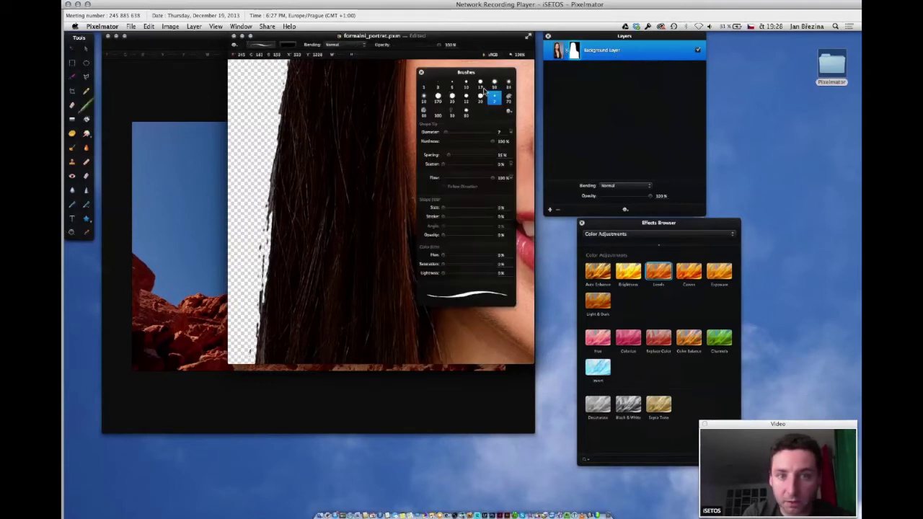
left_click(508, 85)
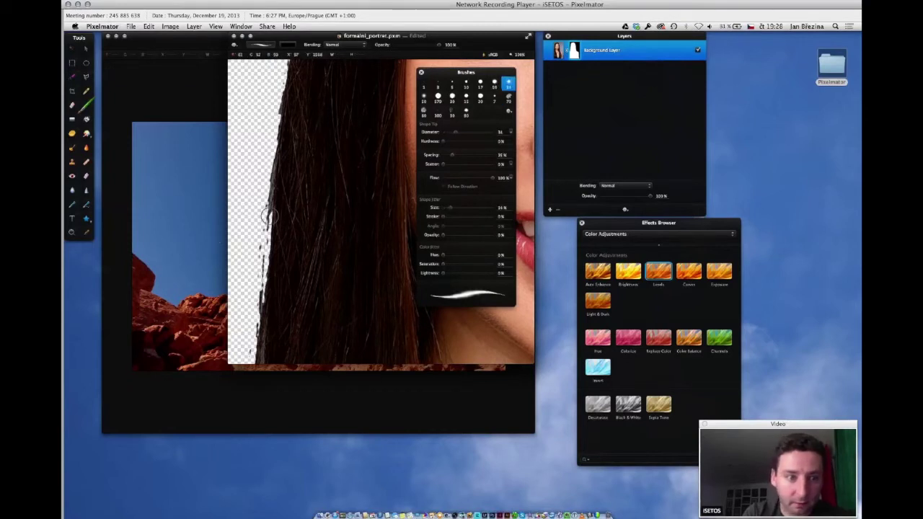
left_click(494, 85)
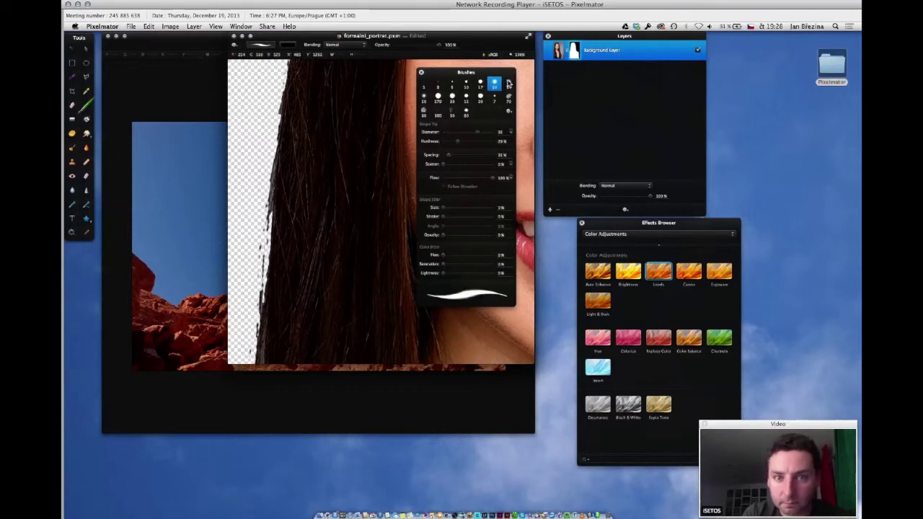
left_click(508, 82)
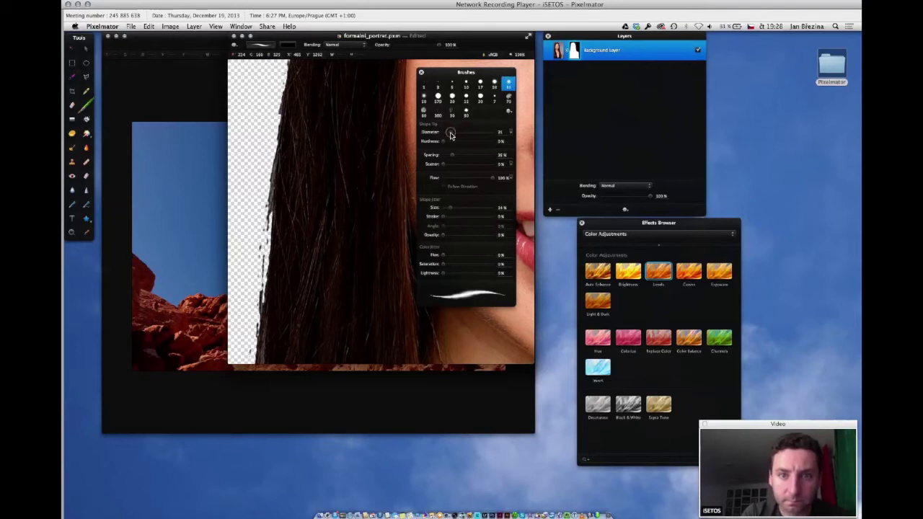
left_click_drag(450, 134, 448, 135)
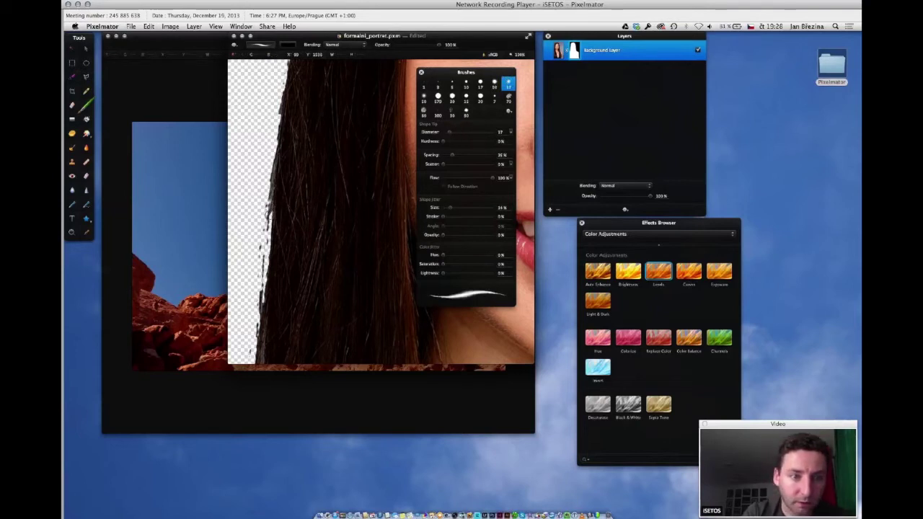
left_click_drag(267, 209, 265, 241)
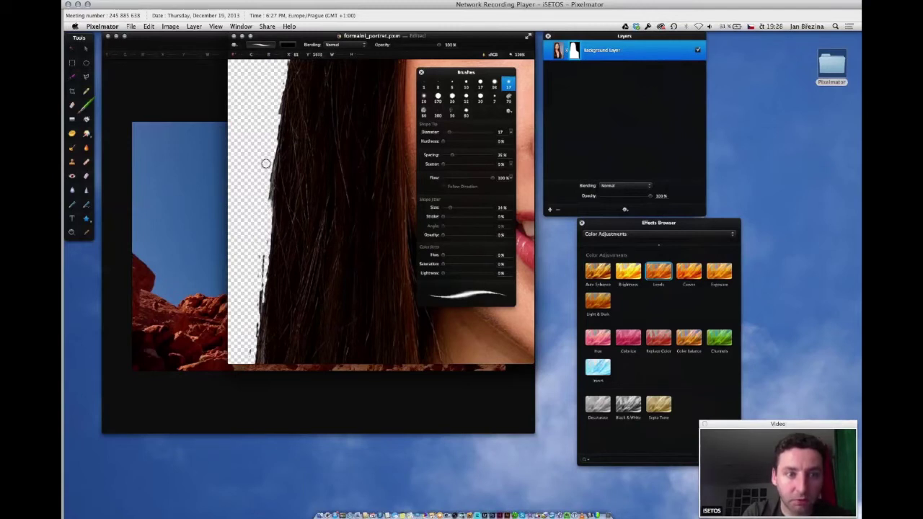
Paint white at about 50% opacity on the portrait's mask along the hair edge to partly restore the outer strands.
left_click(287, 47)
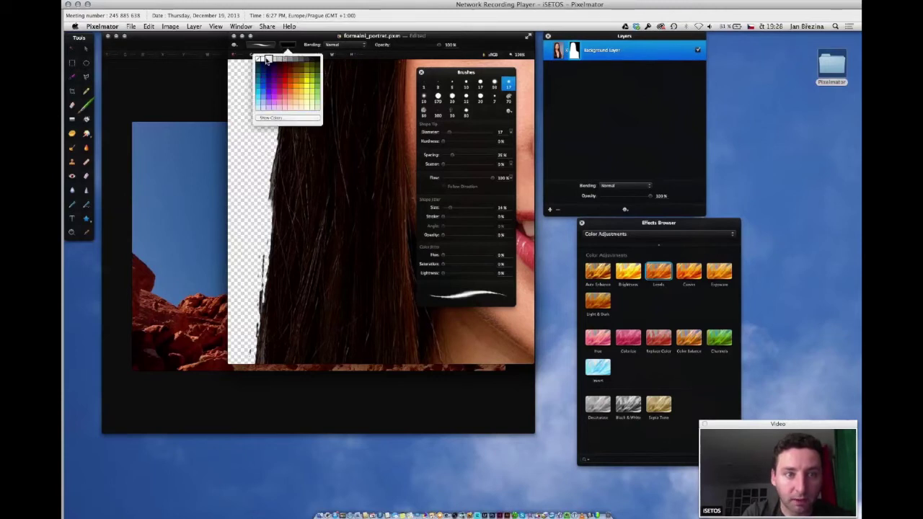
left_click(267, 59)
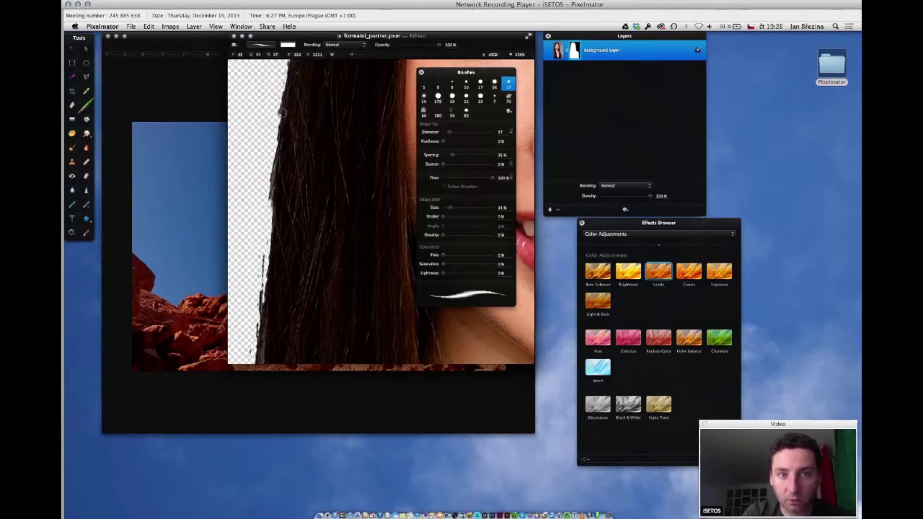
left_click_drag(439, 48, 422, 48)
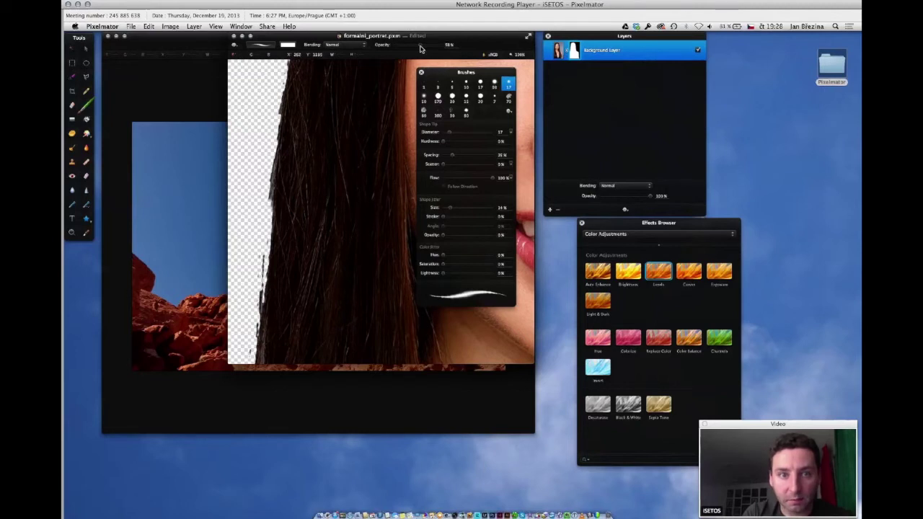
mouse_move(277, 186)
left_mouse_down()
mouse_move(260, 285)
mouse_move(267, 268)
mouse_move(268, 295)
mouse_move(260, 287)
mouse_move(280, 94)
mouse_move(282, 128)
mouse_move(300, 69)
left_mouse_up()
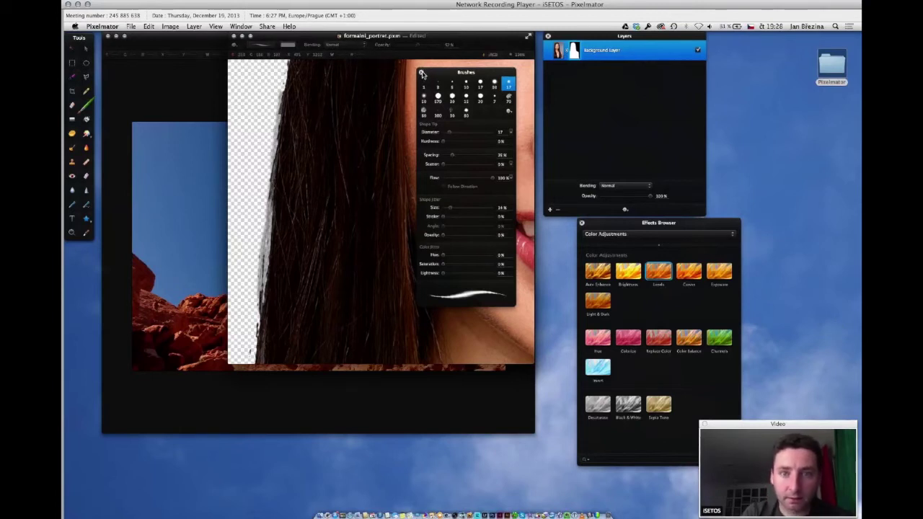
Close the brush settings and the masked portrait document.
left_click(422, 74)
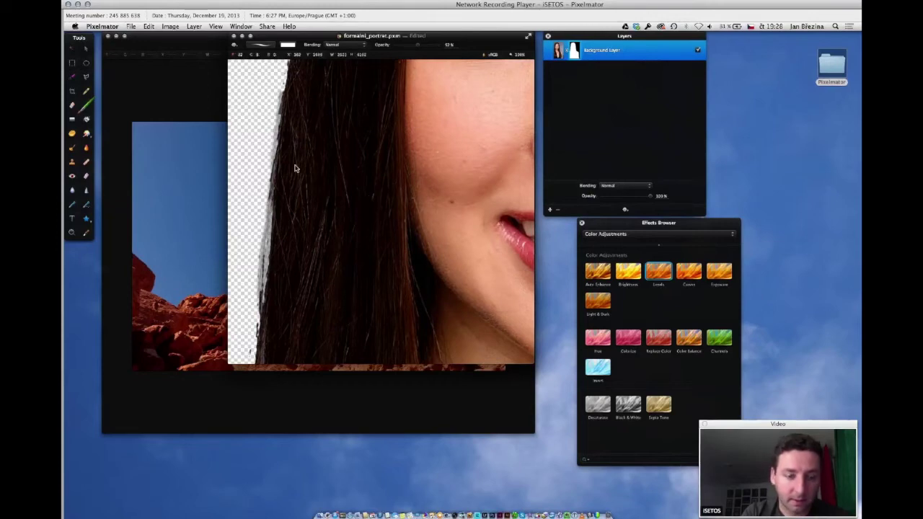
key("super+w")
left_click(341, 192)
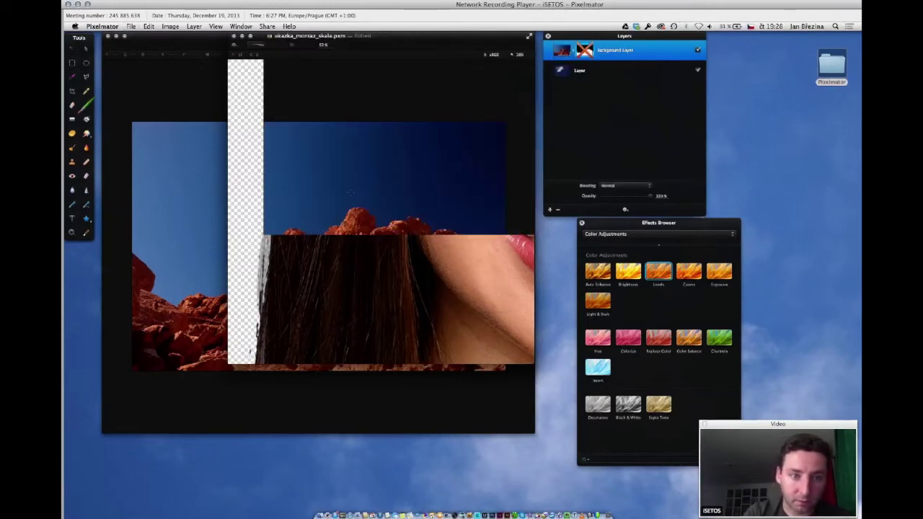
Open the original formalni_portret.jpg, showing the whole portrait with its window clear of the Layers palette.
key("super+s")
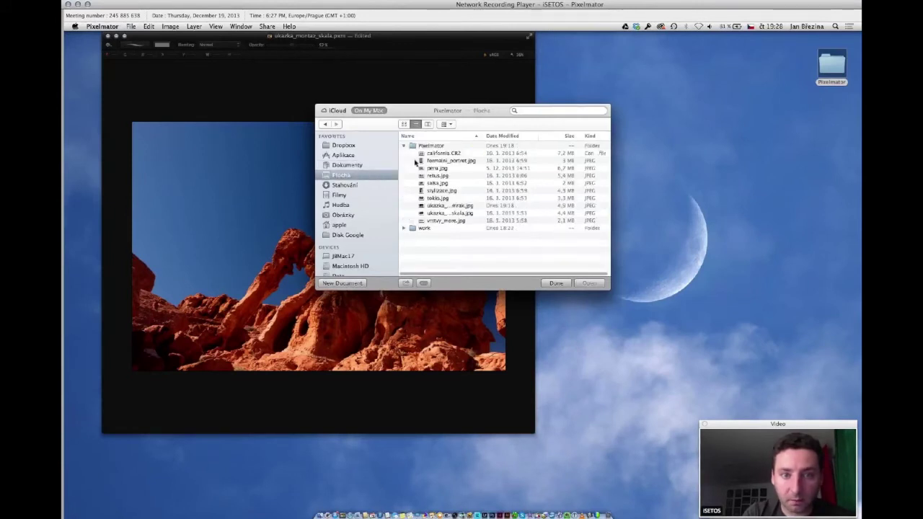
left_click(455, 163)
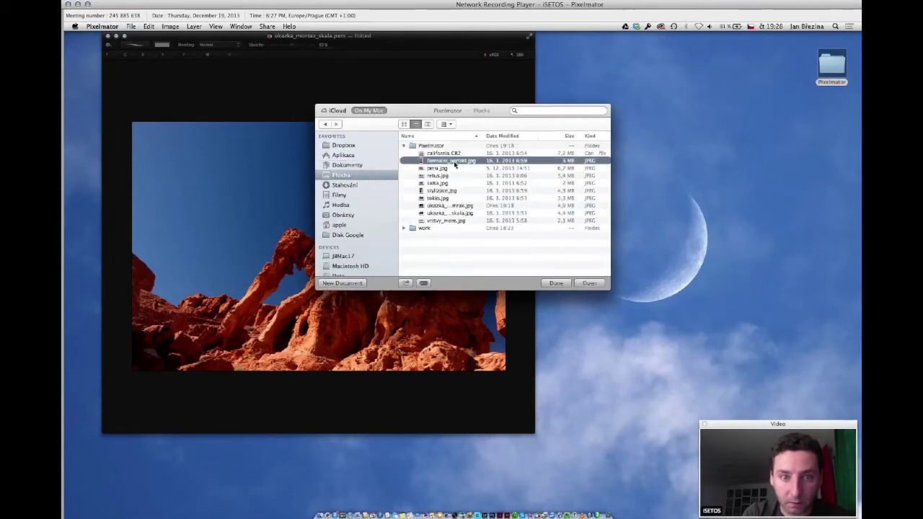
double_click(456, 163)
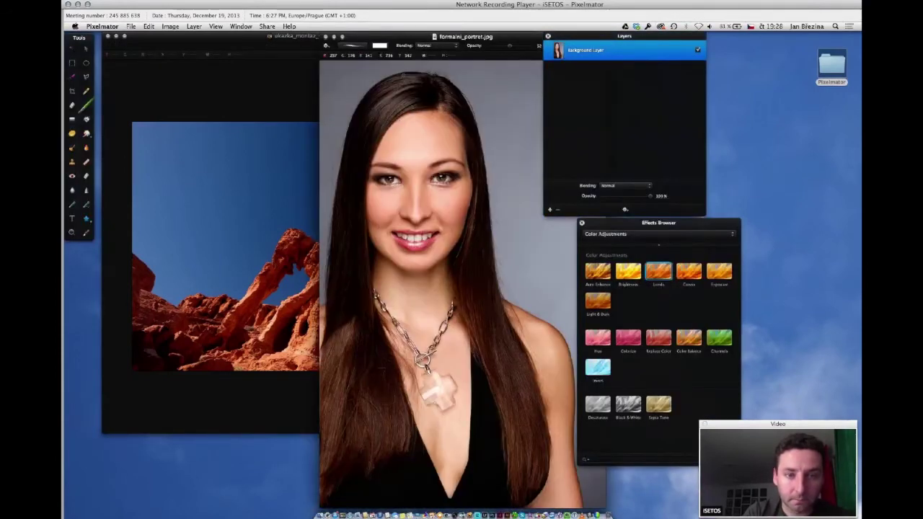
left_click(71, 231)
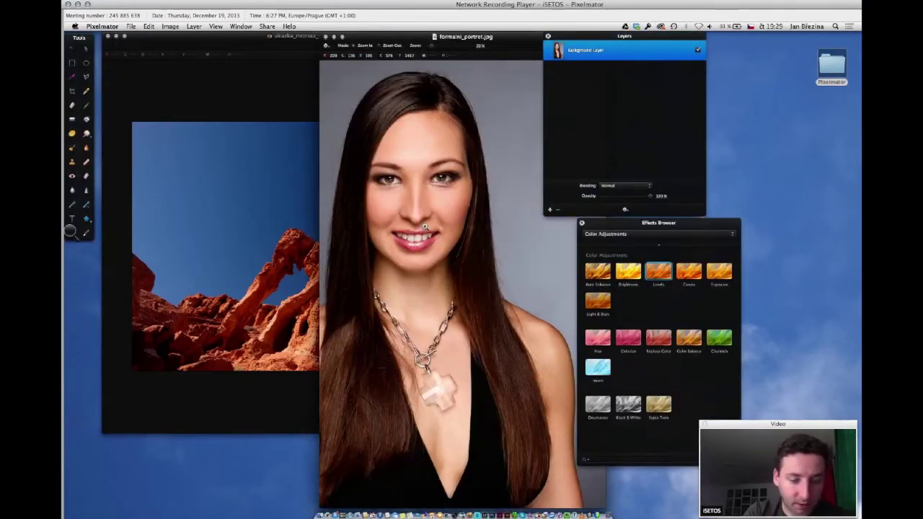
left_click(443, 237, "alt")
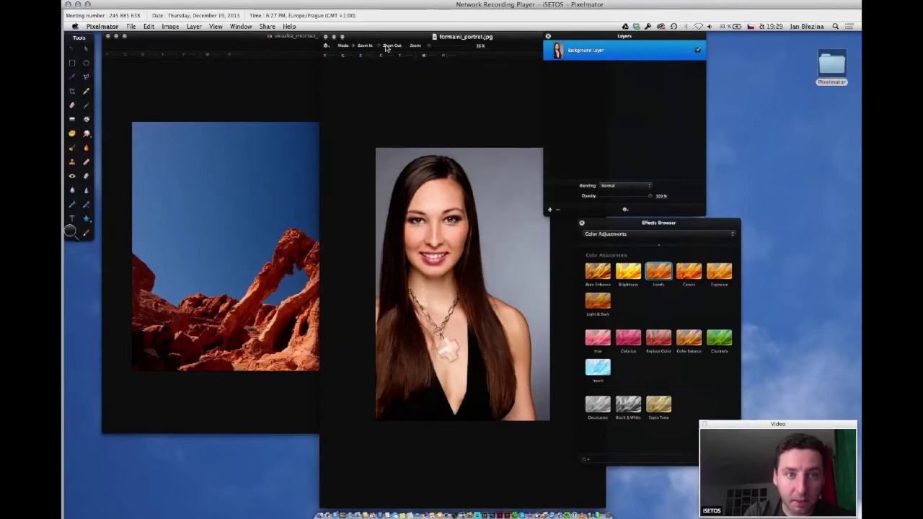
left_click_drag(342, 37, 208, 36)
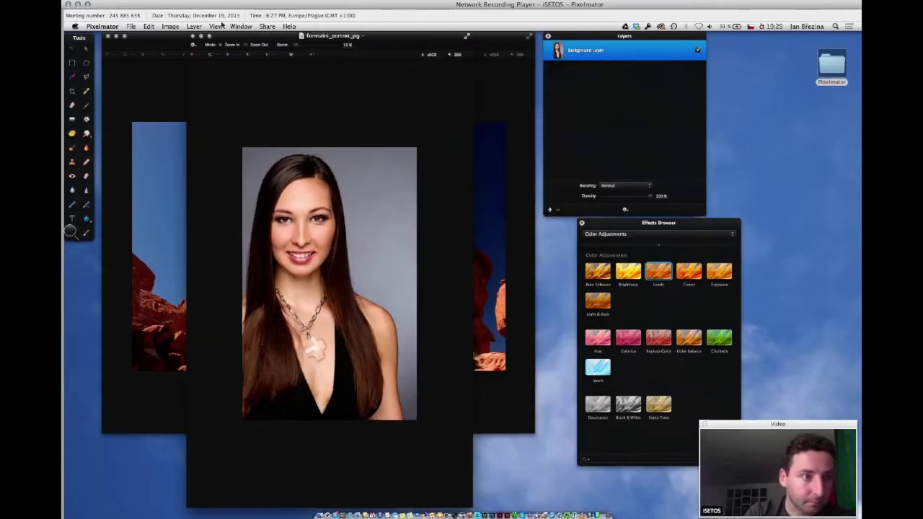
Select the grey backdrop with the Paint Selection tool by painting from the woman's arm up along her hair.
left_click(72, 76)
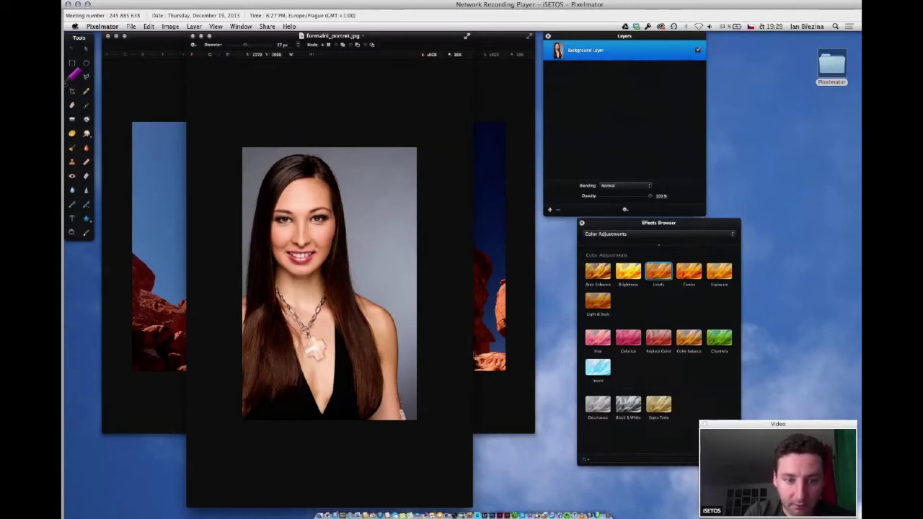
mouse_move(401, 414)
left_mouse_down()
mouse_move(396, 325)
mouse_move(360, 224)
mouse_move(403, 230)
mouse_move(359, 288)
mouse_move(346, 229)
left_mouse_up()
mouse_move(343, 196)
left_mouse_down()
mouse_move(339, 169)
mouse_move(318, 154)
left_mouse_up()
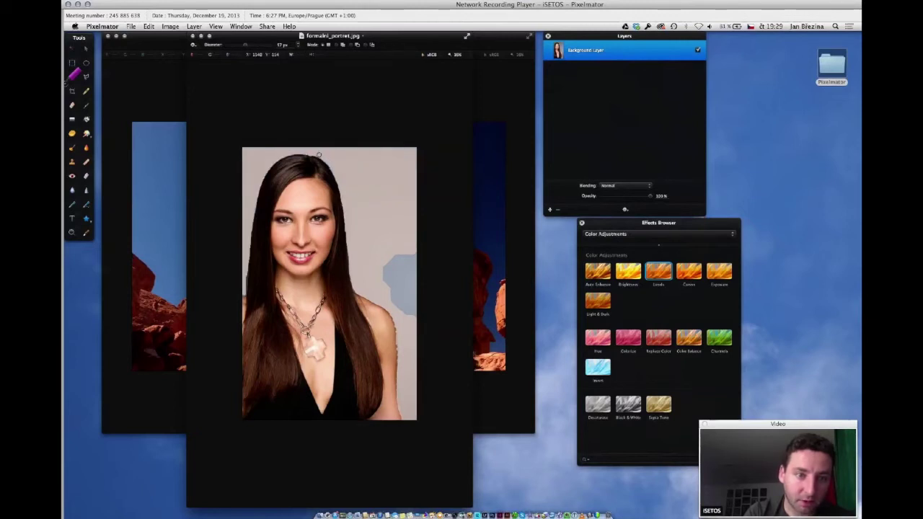
key("q")
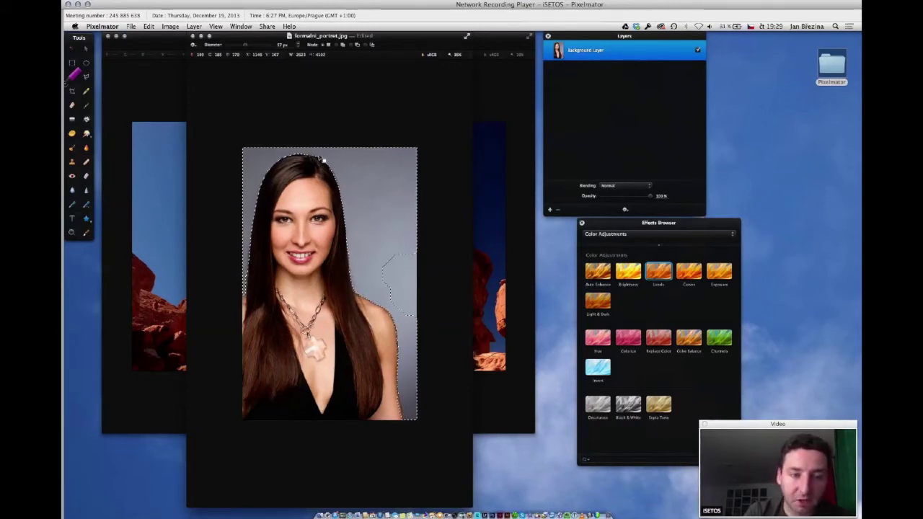
Examine the fine stray hairs along the woman's hair edge and the outline of her bare shoulder against the backdrop.
left_click(72, 232)
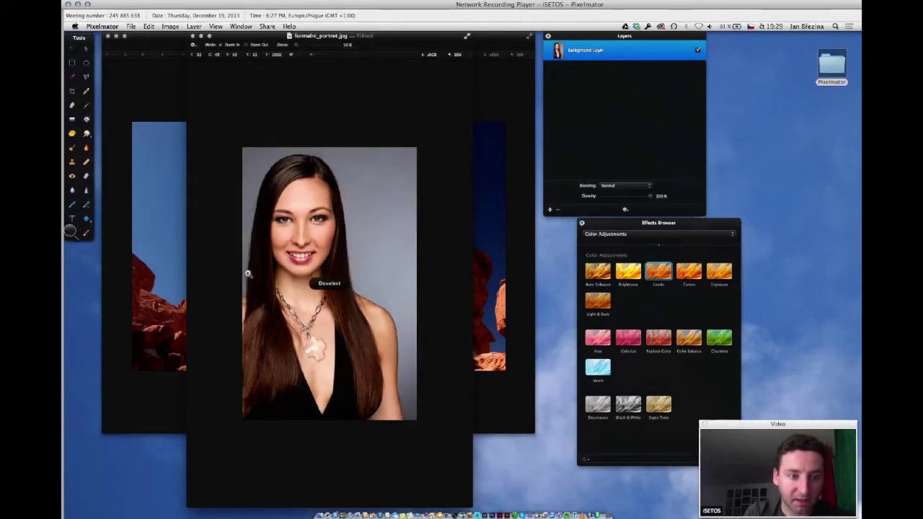
left_click(247, 274)
left_click(216, 253)
left_click(208, 247)
left_click(208, 245)
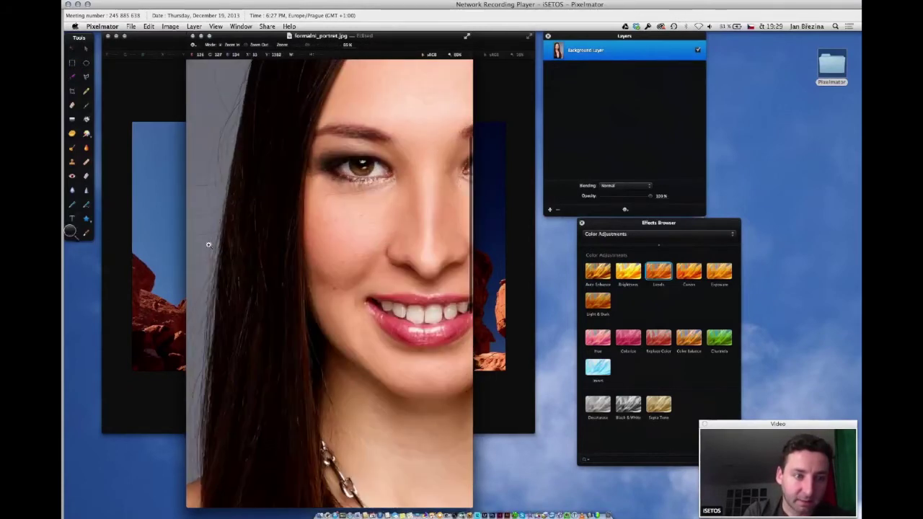
scroll(216, 256, "down", 1)
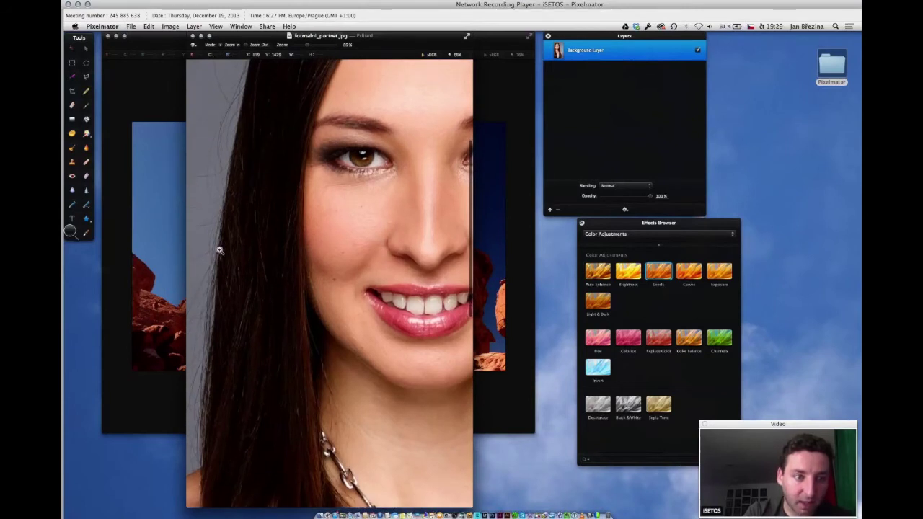
left_click(220, 250)
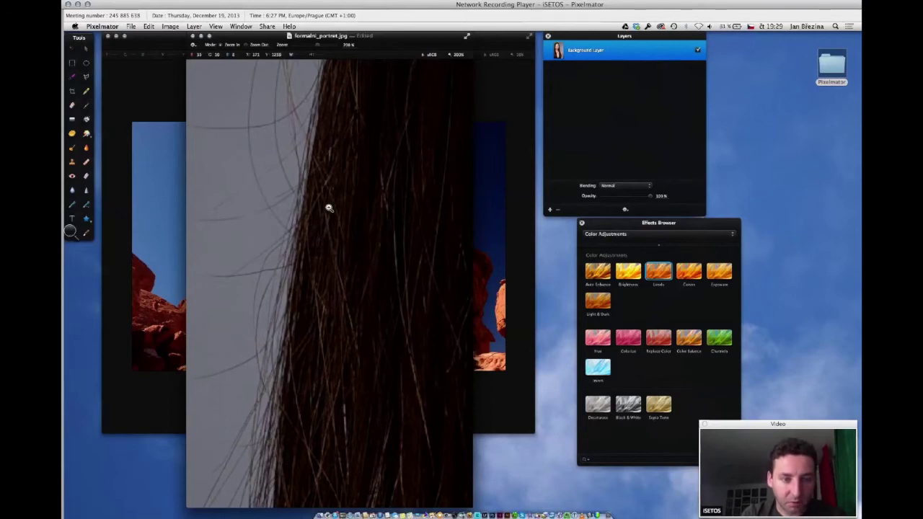
key("super+0")
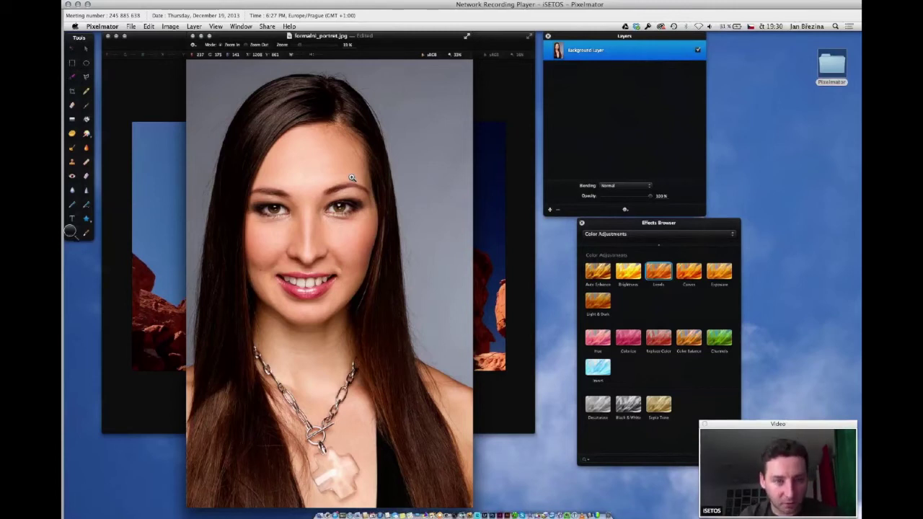
left_click(453, 380)
scroll(454, 380, "down", 5)
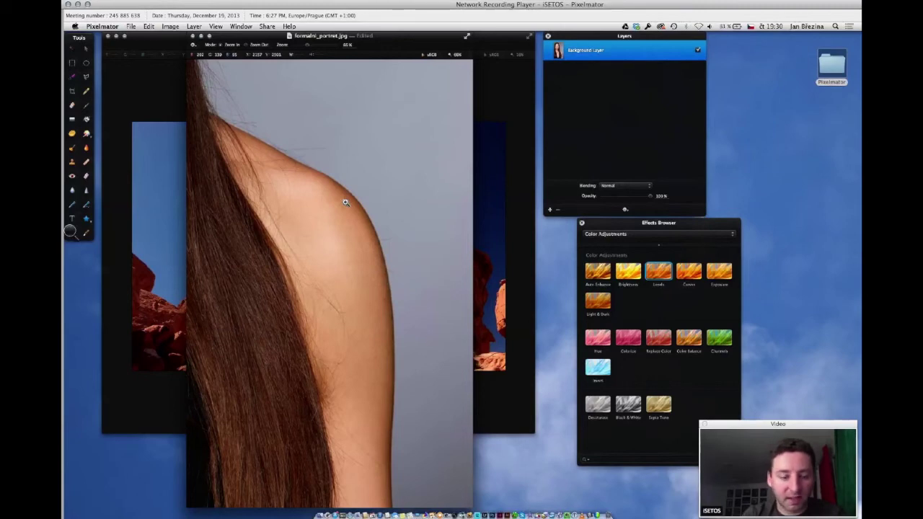
key("super+0")
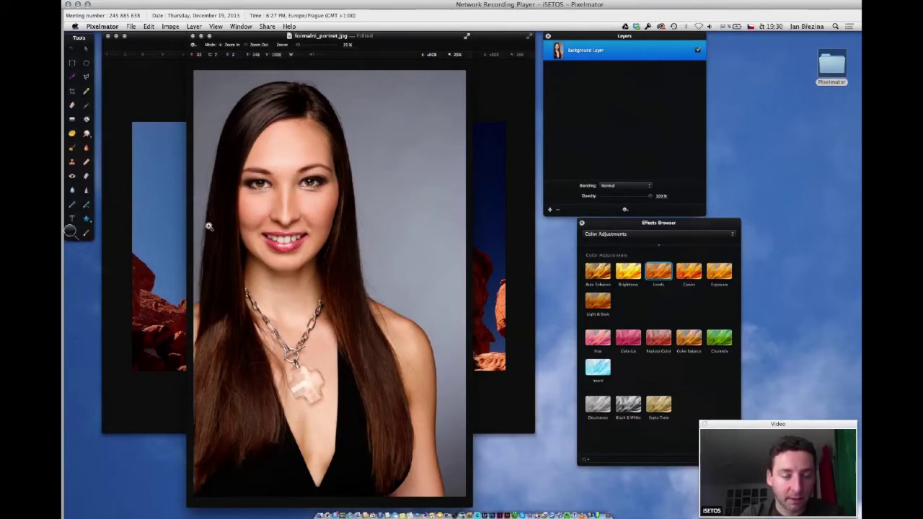
Define a clone source on the bare skin of the woman's neck above the necklace with the Clone Stamp tool.
left_click(306, 153)
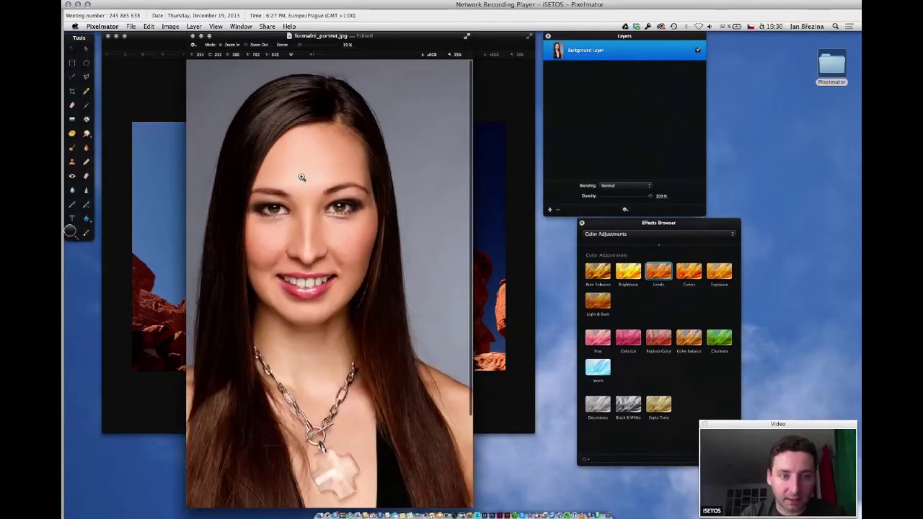
left_click(302, 177)
left_click(303, 181)
left_click_drag(382, 300, 336, 172)
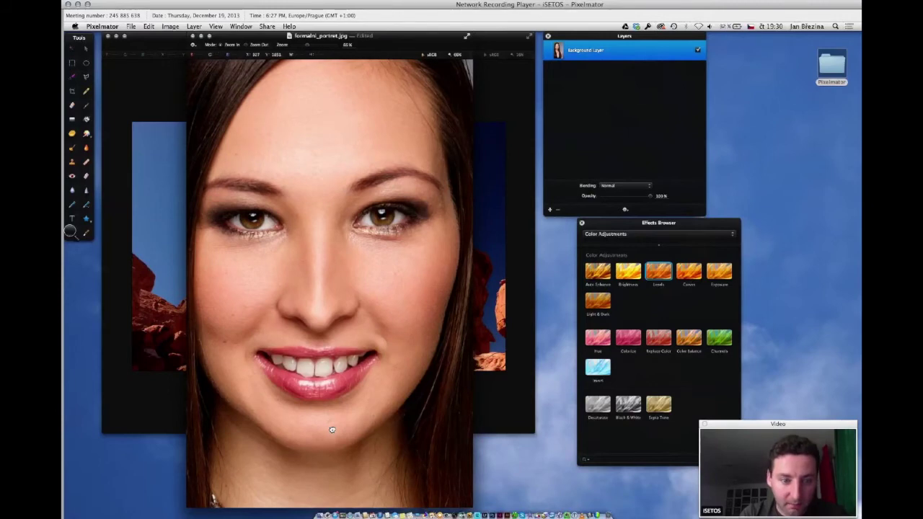
left_click_drag(329, 429, 310, 254)
left_click(313, 260)
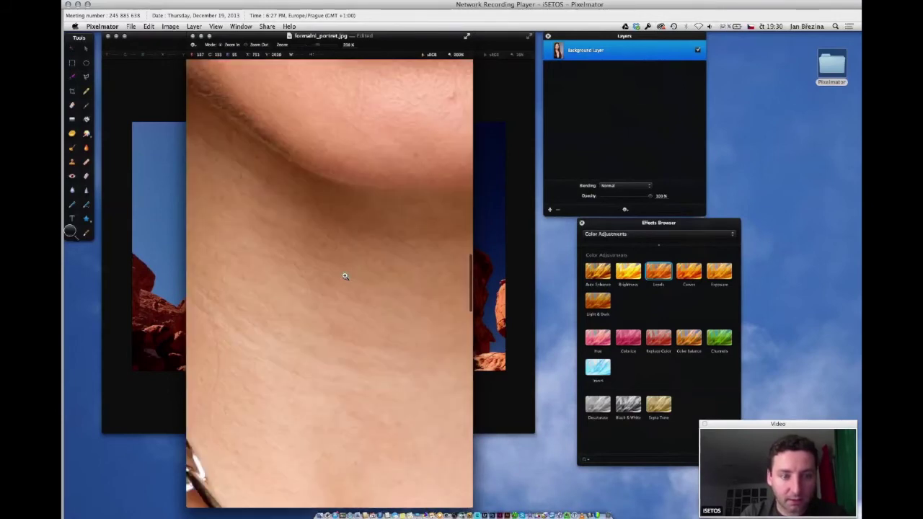
left_click(351, 321, "alt")
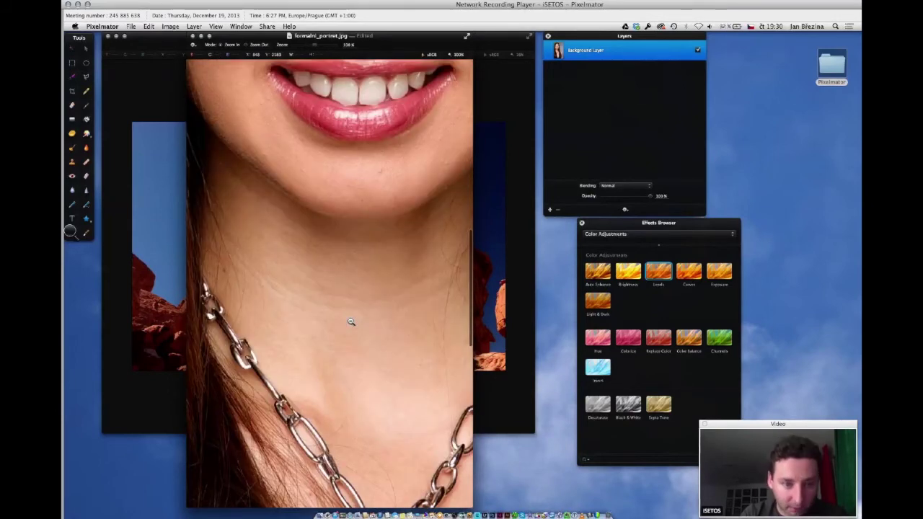
left_click(358, 299, "alt")
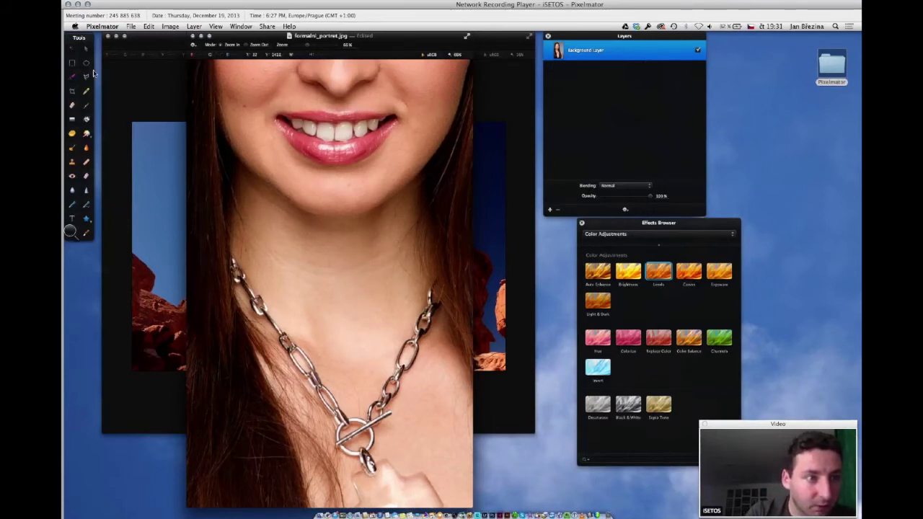
left_click(72, 163)
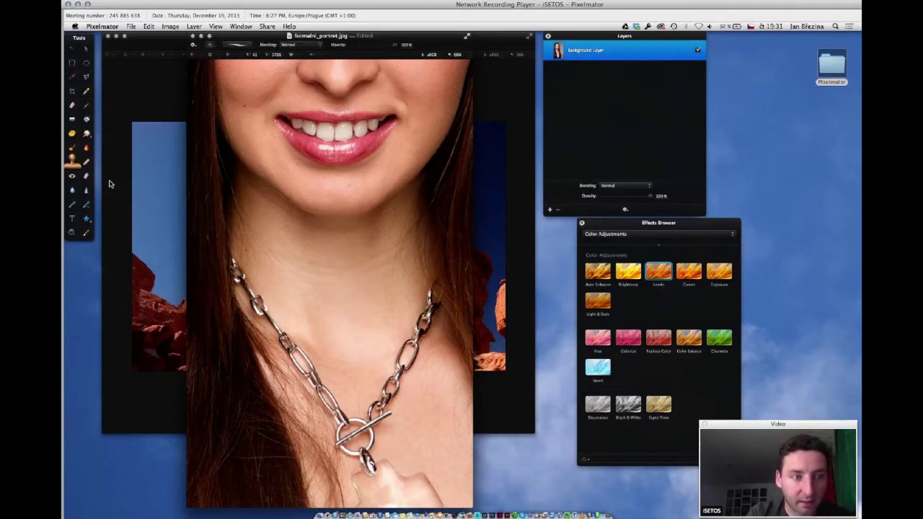
left_click(320, 288, "alt")
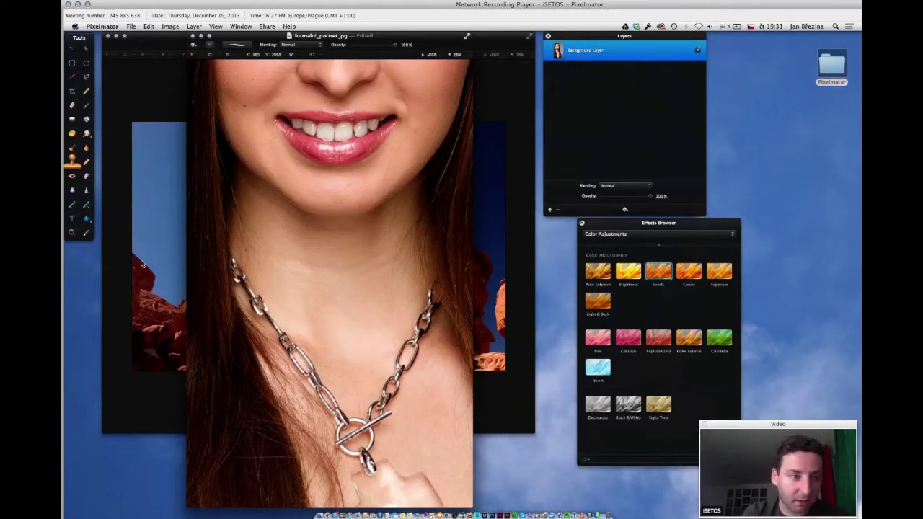
Enlarge the Clone Stamp brush to diameter 66 and define a clone source on bare skin beside the necklace's clasp.
left_click(71, 232)
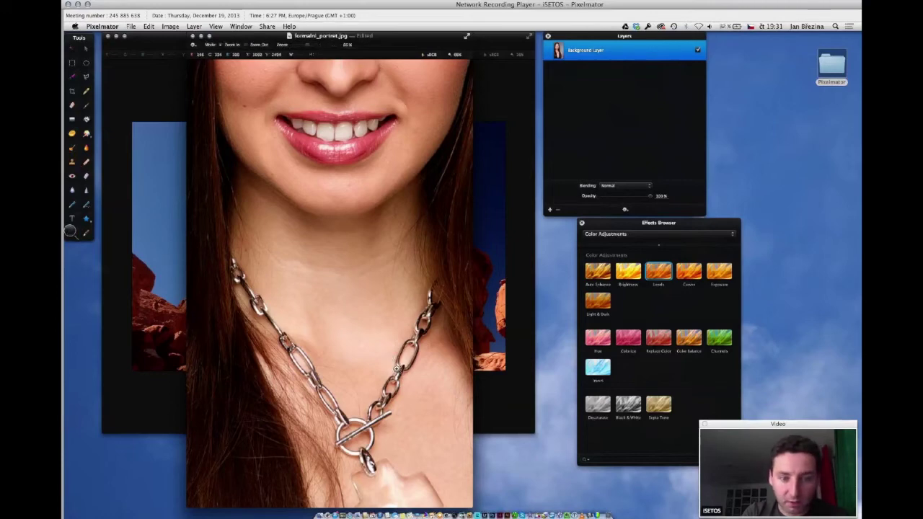
left_click(395, 368)
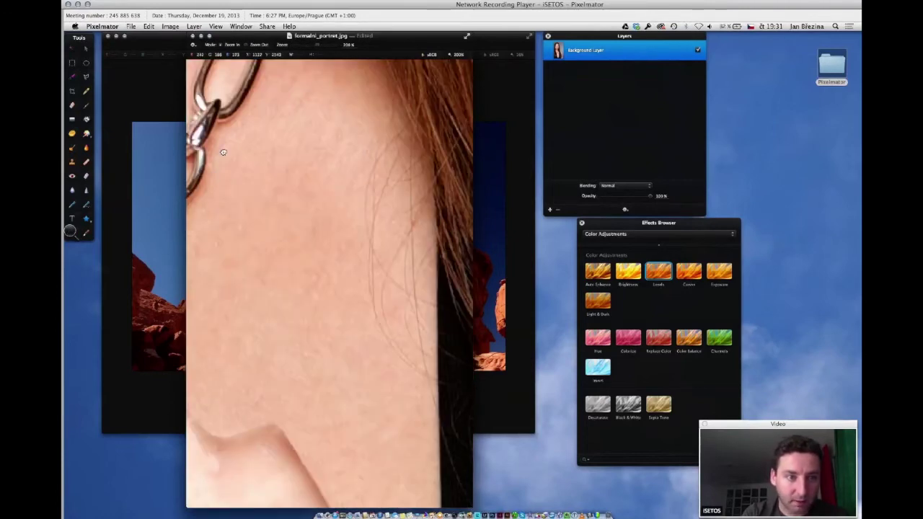
left_click(325, 236, "alt")
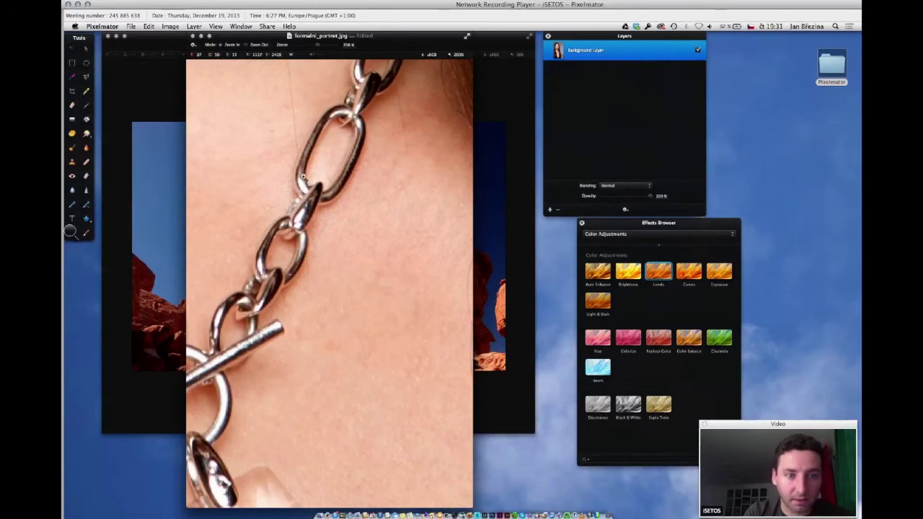
left_click(73, 165)
left_click(245, 48)
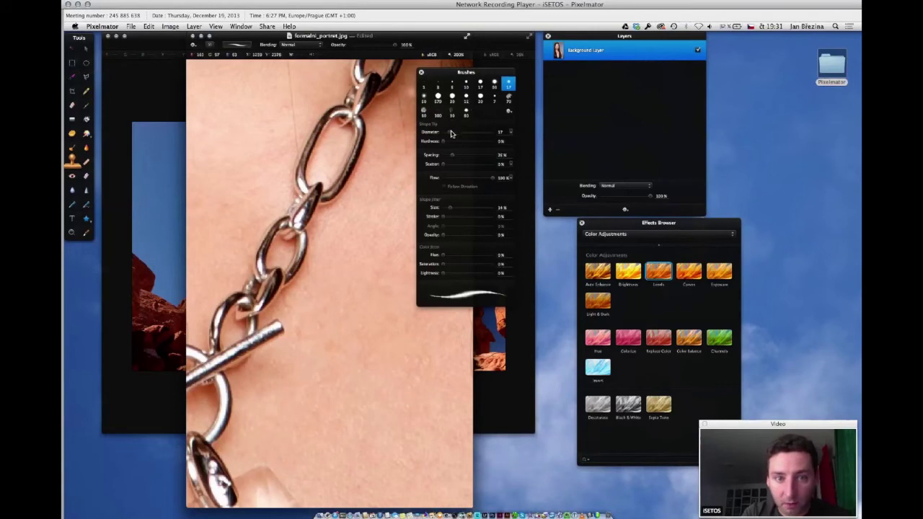
left_click_drag(452, 133, 468, 133)
key("alt")
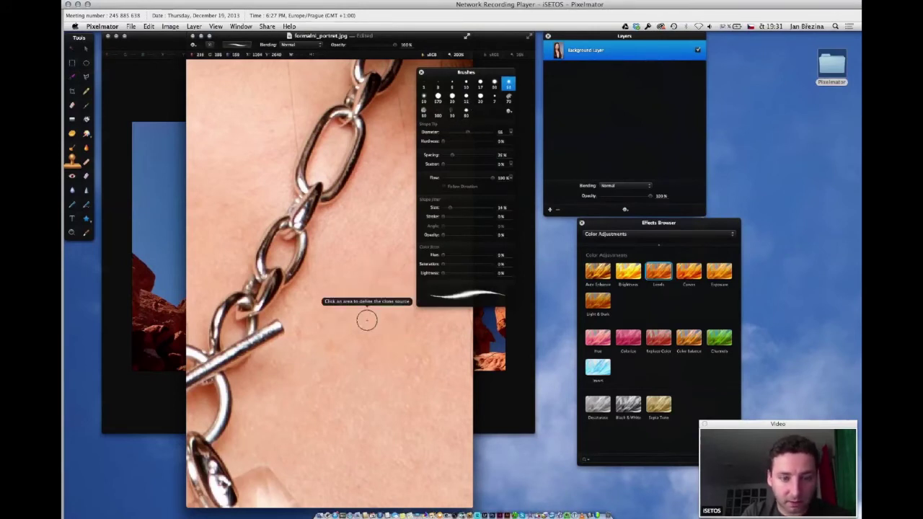
left_click(366, 319, "alt")
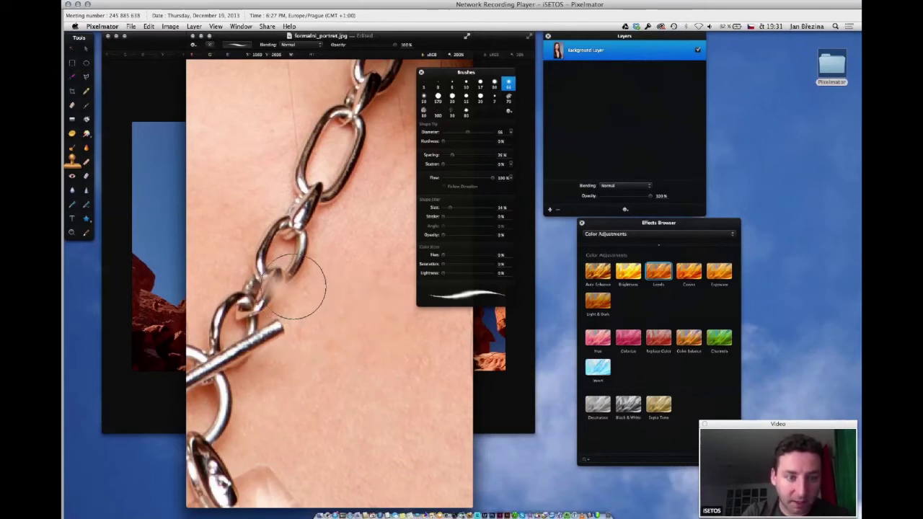
Clone skin over the necklace's toggle bar and the chain links above it, resampling clean skin for the next long link.
mouse_move(305, 268)
left_mouse_down()
mouse_move(269, 306)
mouse_move(264, 277)
mouse_move(291, 242)
mouse_move(279, 237)
mouse_move(275, 256)
mouse_move(314, 226)
mouse_move(292, 287)
mouse_move(293, 333)
mouse_move(268, 332)
mouse_move(255, 351)
mouse_move(248, 318)
mouse_move(236, 312)
mouse_move(238, 347)
mouse_move(245, 313)
left_mouse_up()
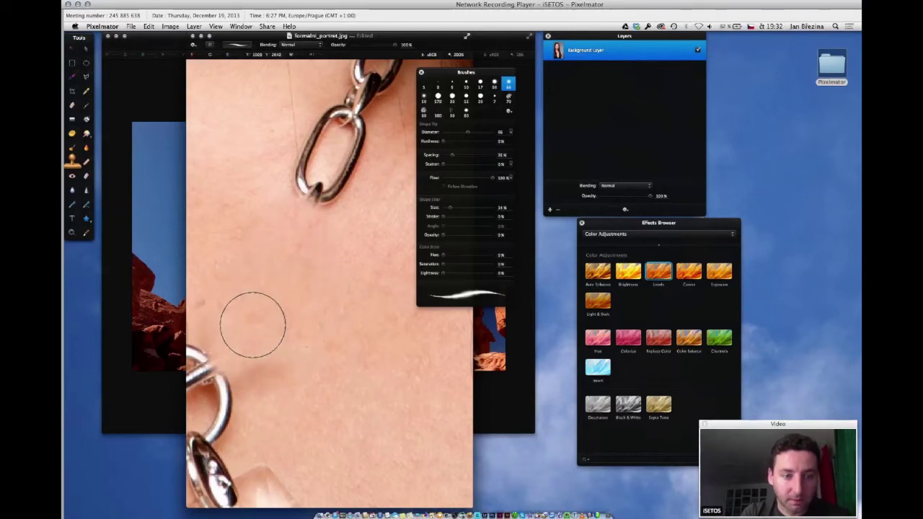
mouse_move(293, 280)
left_mouse_down()
mouse_move(293, 395)
mouse_move(353, 417)
left_mouse_up()
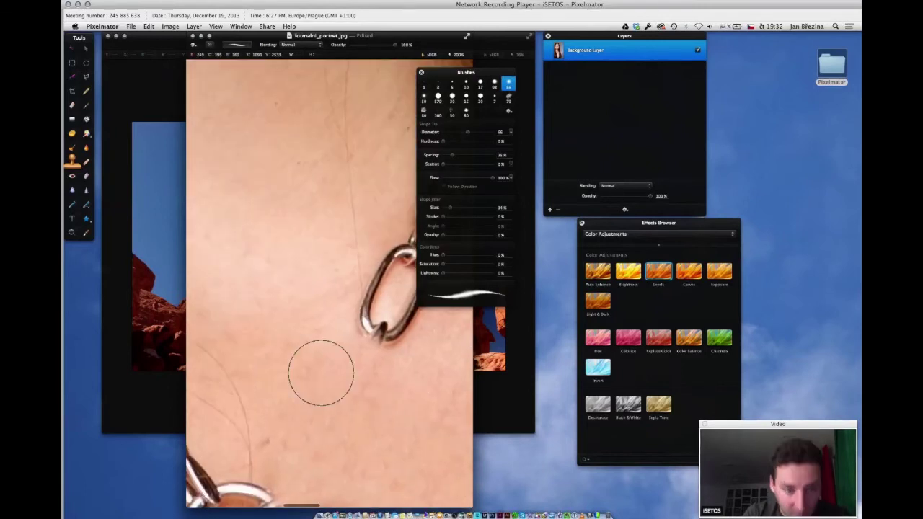
left_click(300, 354, "alt")
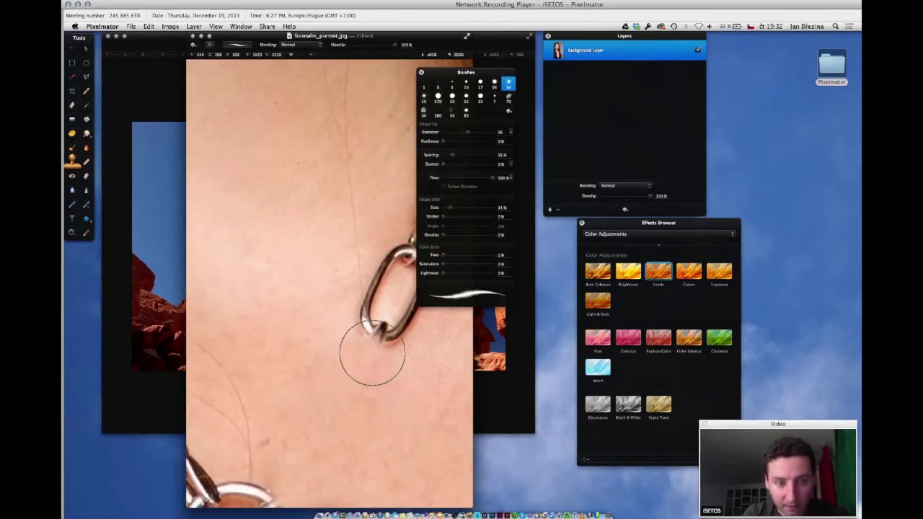
mouse_move(372, 353)
left_mouse_down()
mouse_move(382, 310)
mouse_move(407, 351)
mouse_move(399, 335)
left_mouse_up()
Clone nearby shoulder skin over the leftover half link and the link above it, then sample fresh skin at the neck's base.
scroll(398, 385, "right", 10)
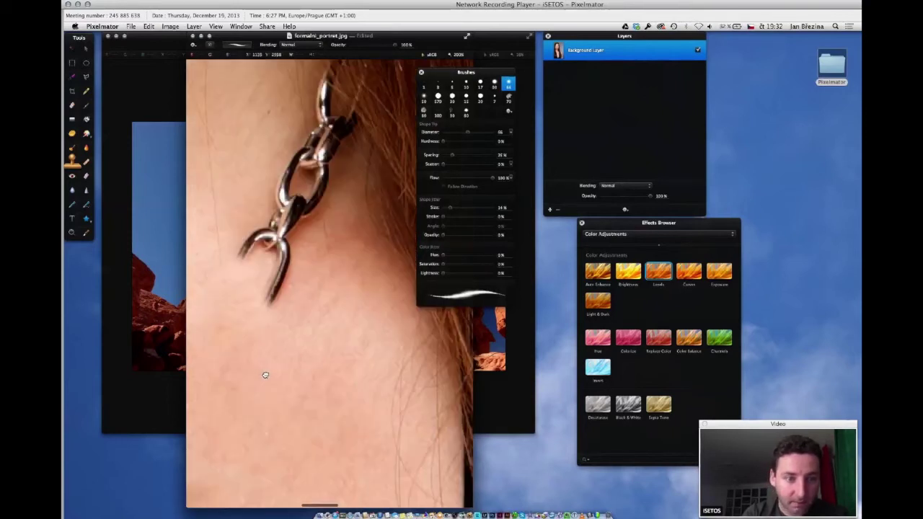
left_click(330, 334, "alt")
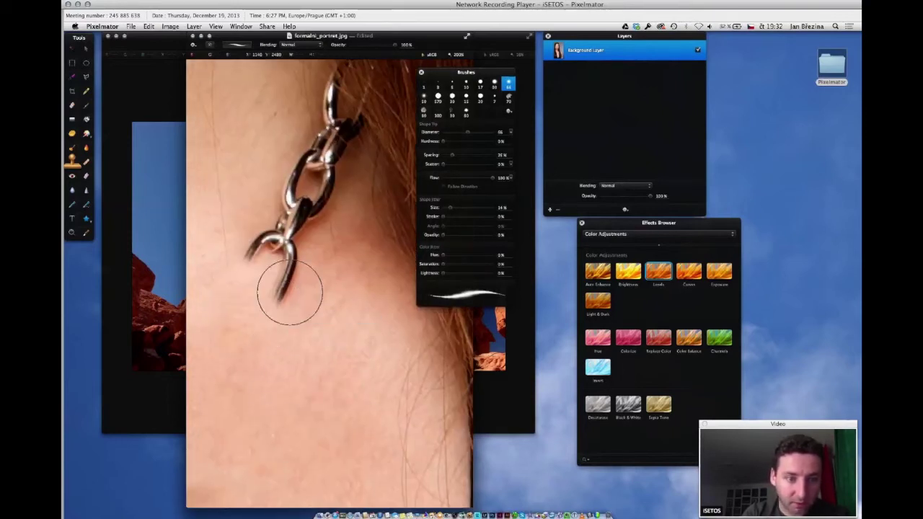
mouse_move(294, 280)
left_mouse_down()
mouse_move(295, 267)
mouse_move(285, 266)
left_mouse_up()
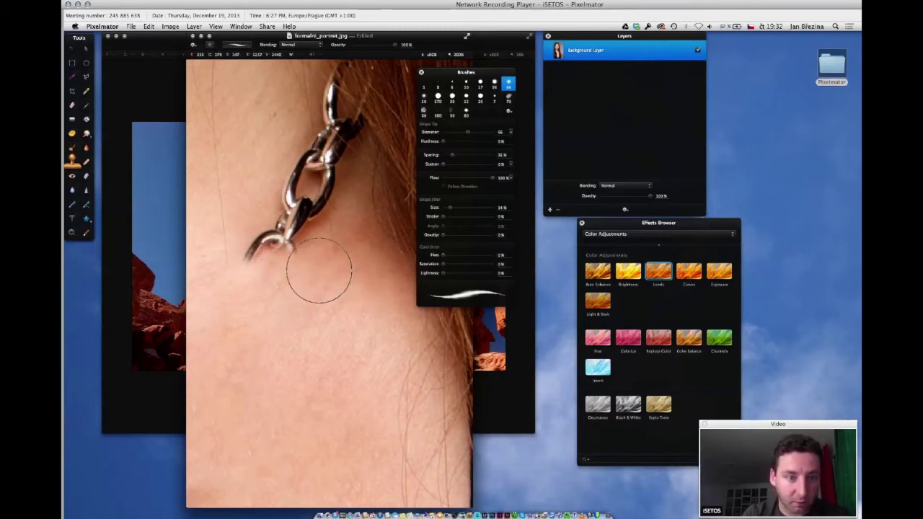
mouse_move(309, 267)
left_mouse_down()
mouse_move(256, 257)
mouse_move(264, 253)
mouse_move(264, 270)
mouse_move(260, 259)
mouse_move(305, 218)
left_mouse_up()
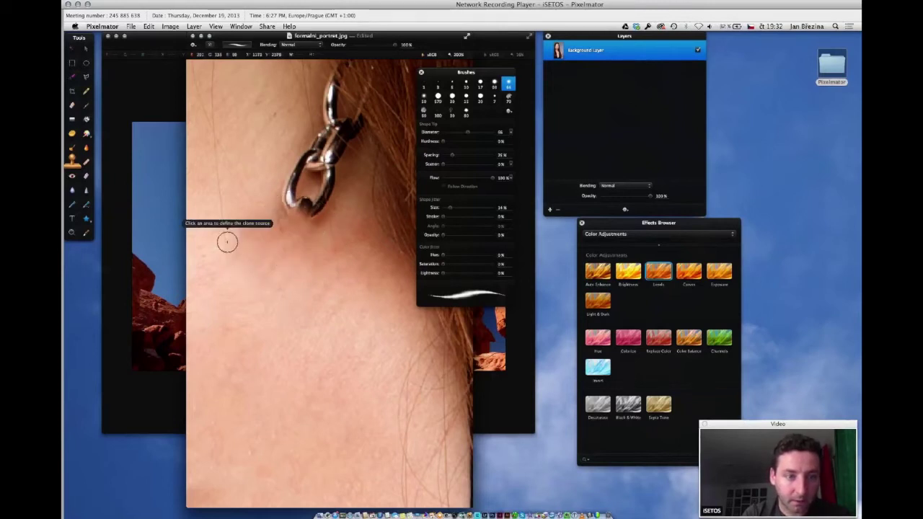
left_click(253, 278, "alt")
scroll(344, 279, "left", 5)
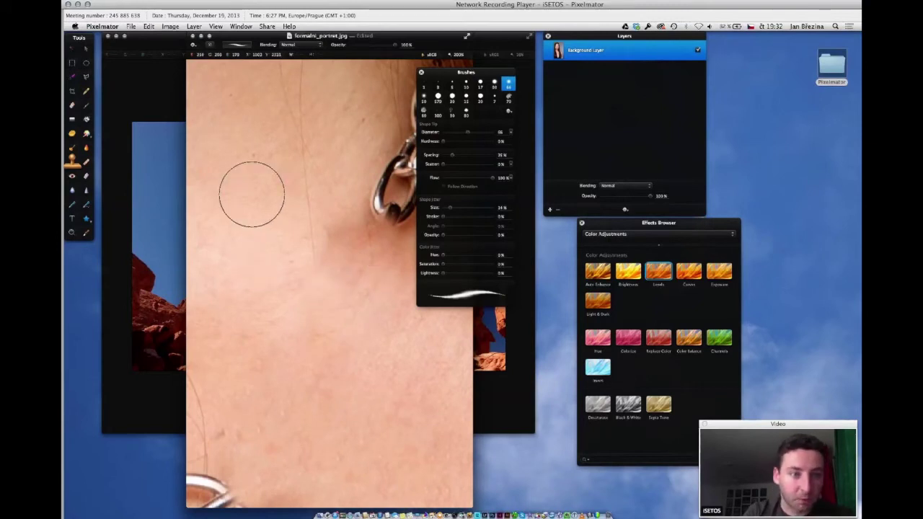
Switch to the Healing tool with the whole neck and necklace in view and run it across the neck creases.
left_click(73, 234)
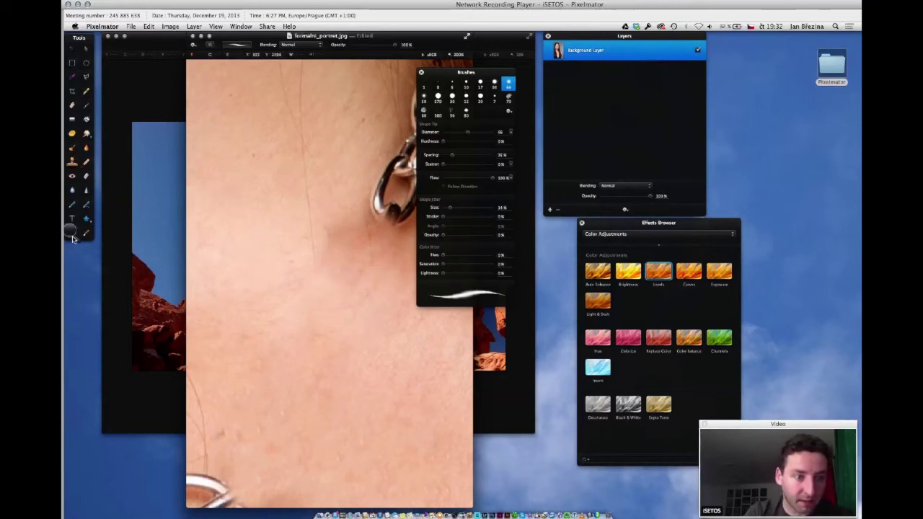
left_click(286, 229, "alt")
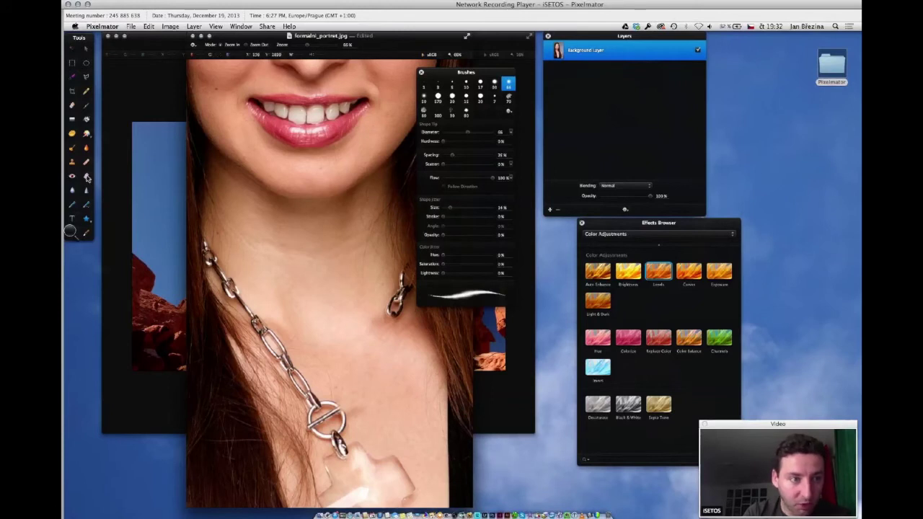
left_click(87, 164)
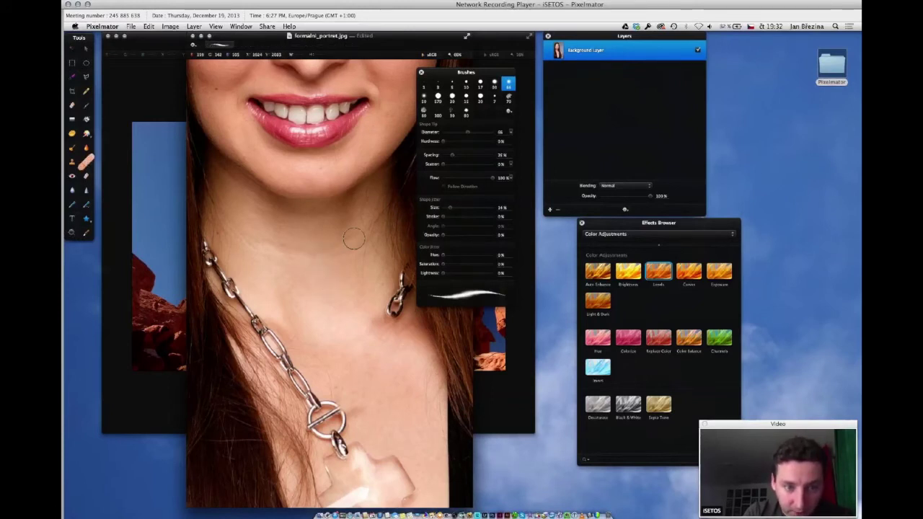
mouse_move(353, 238)
left_mouse_down()
mouse_move(310, 255)
mouse_move(264, 245)
left_mouse_up()
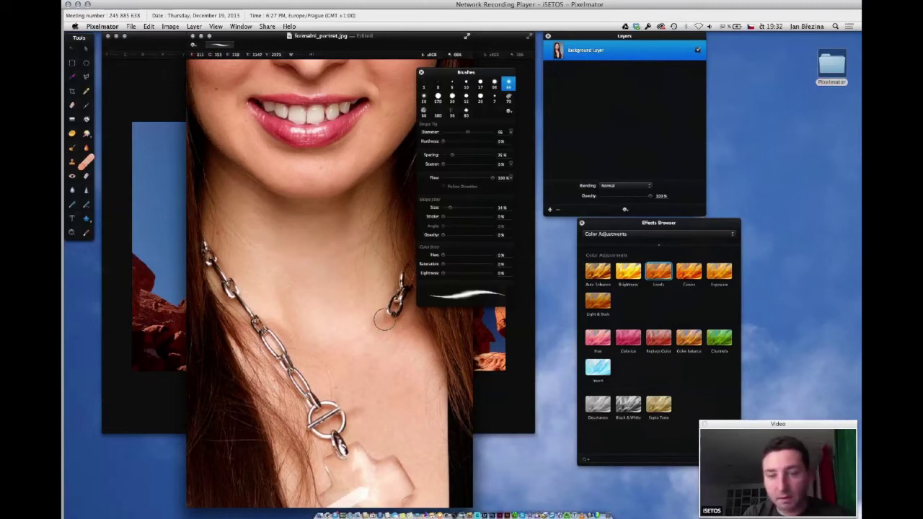
Set up a close view of the neck for the Healing tool, with the Brushes palette closed and the document window widened.
key("z")
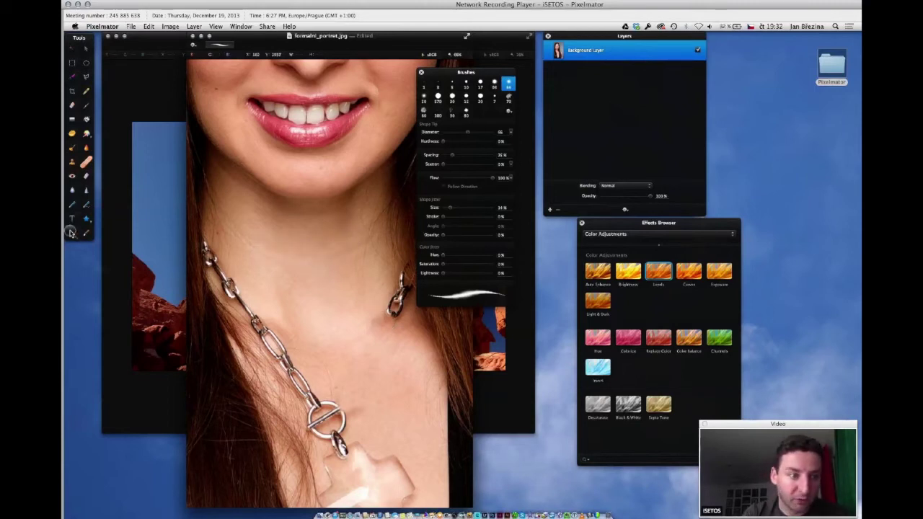
left_click(330, 246)
left_click(325, 286)
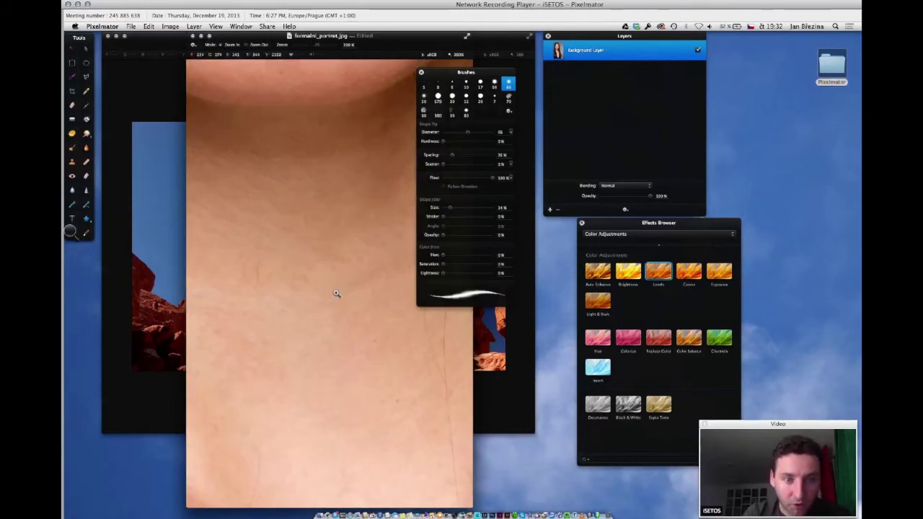
left_click_drag(354, 305, 278, 303)
scroll(274, 303, "down", 3)
scroll(274, 303, "right", 2)
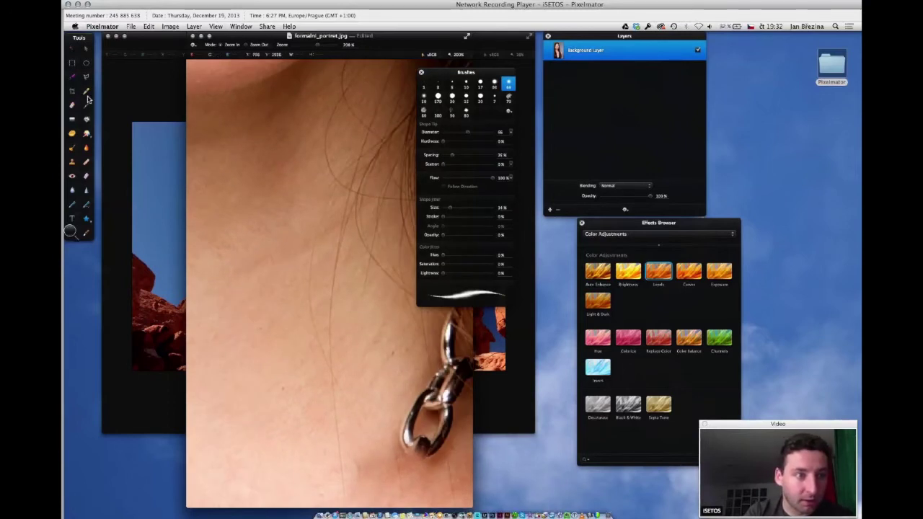
left_click(87, 162)
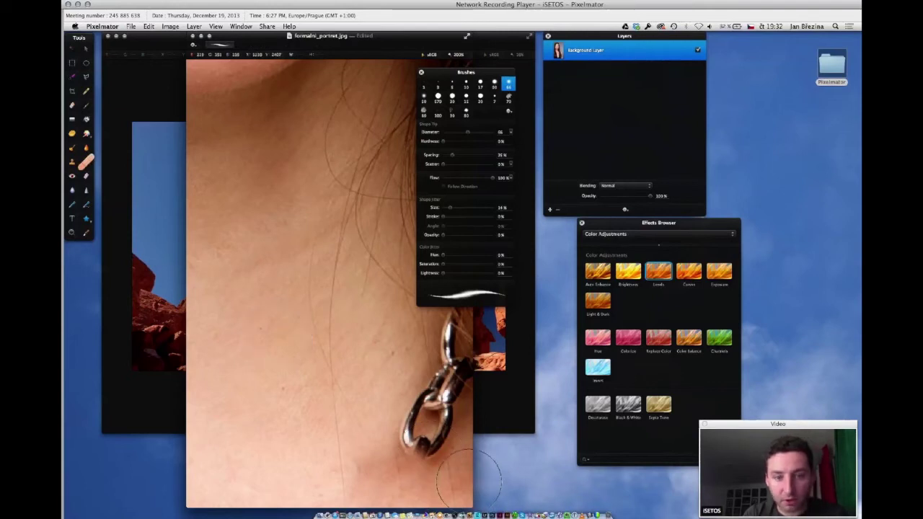
left_click(422, 74)
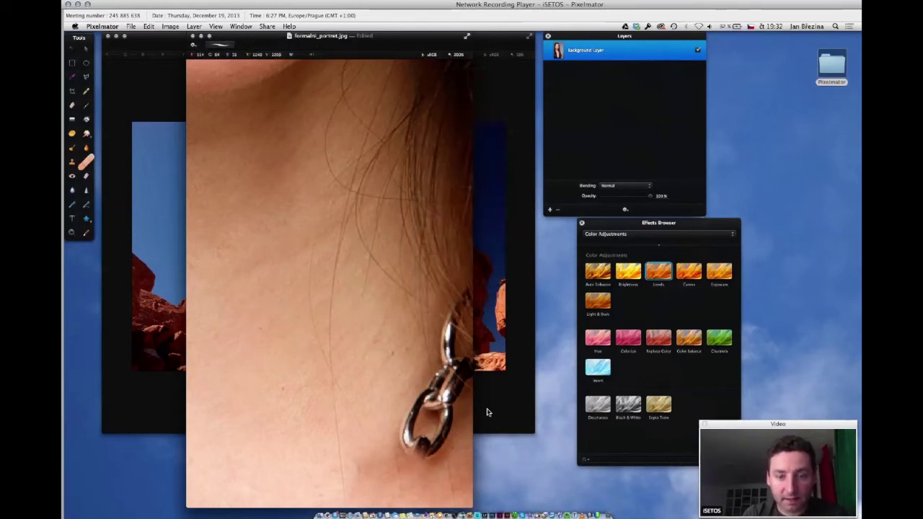
left_click_drag(473, 507, 580, 498)
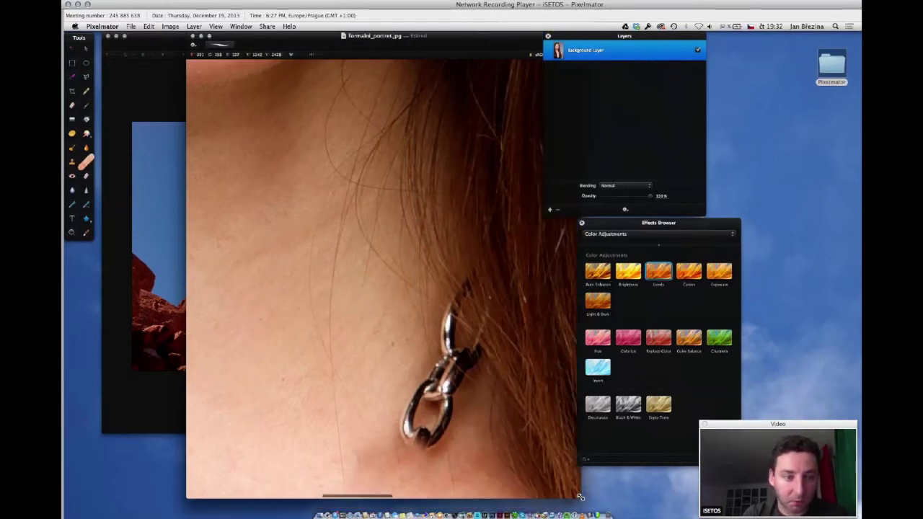
Heal the small creases in the middle of the neck with the Healing tool, undoing and repainting the stroke over the short vertical line.
scroll(377, 320, "left", 5)
left_click_drag(353, 286, 424, 251)
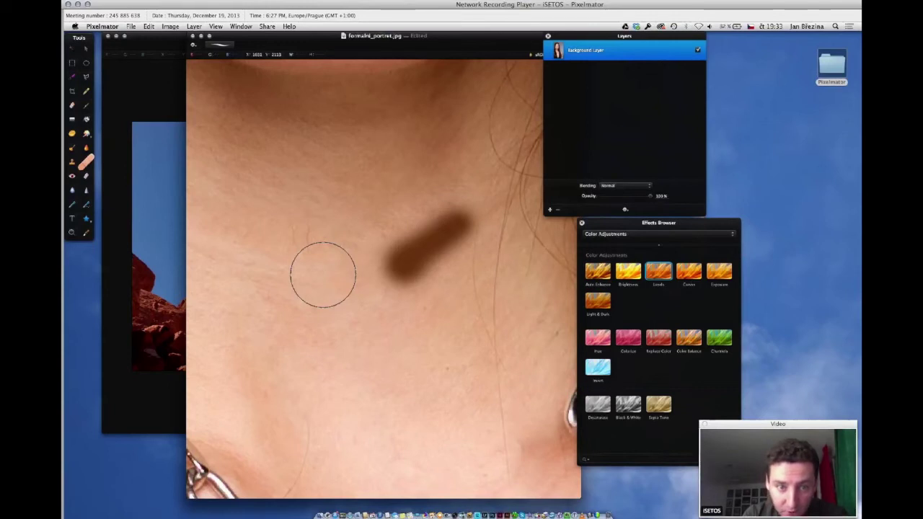
left_click_drag(287, 216, 375, 246)
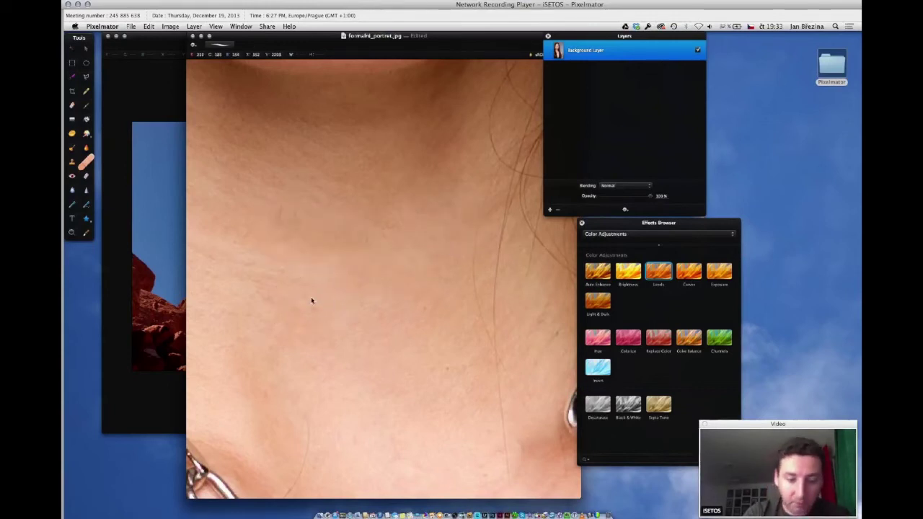
key("super+z")
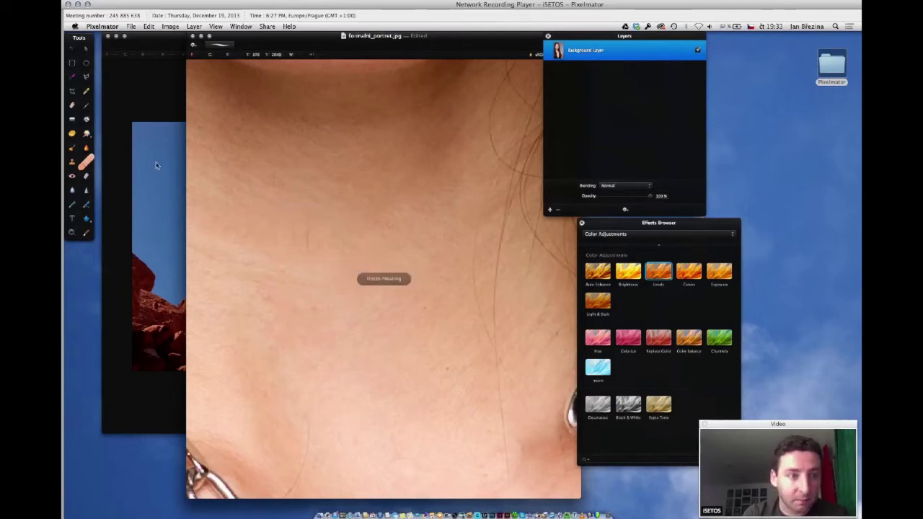
mouse_move(271, 214)
left_mouse_down()
mouse_move(315, 231)
mouse_move(305, 264)
left_mouse_up()
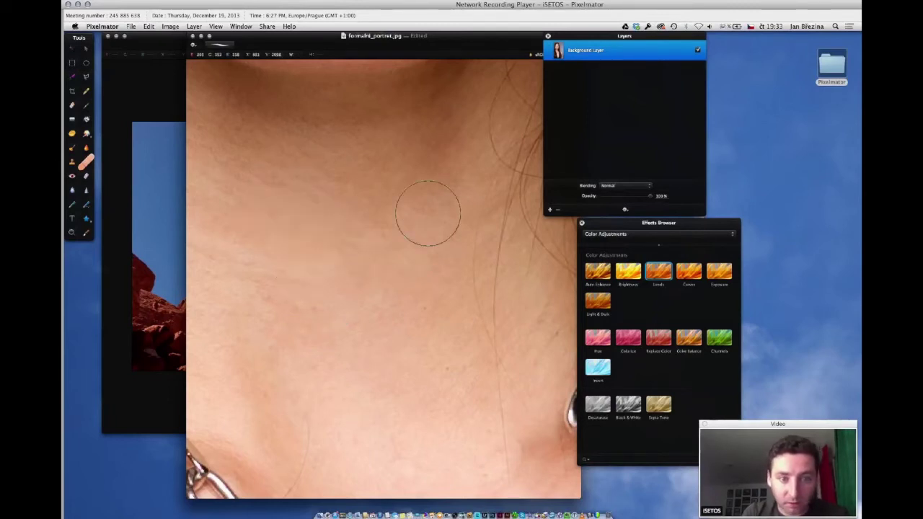
Heal a patch of skin on the side of the neck above the remaining chain.
scroll(468, 308, "down", 5)
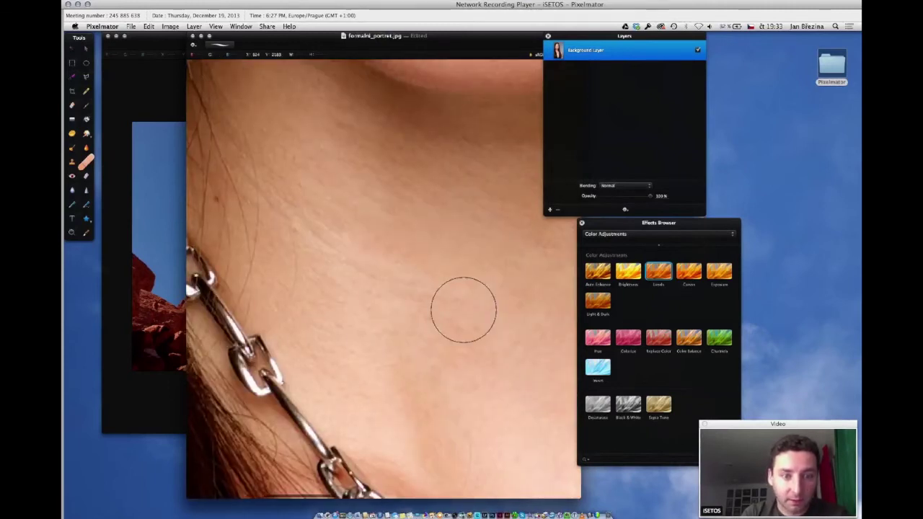
scroll(464, 309, "up", 2)
left_click_drag(329, 240, 368, 257)
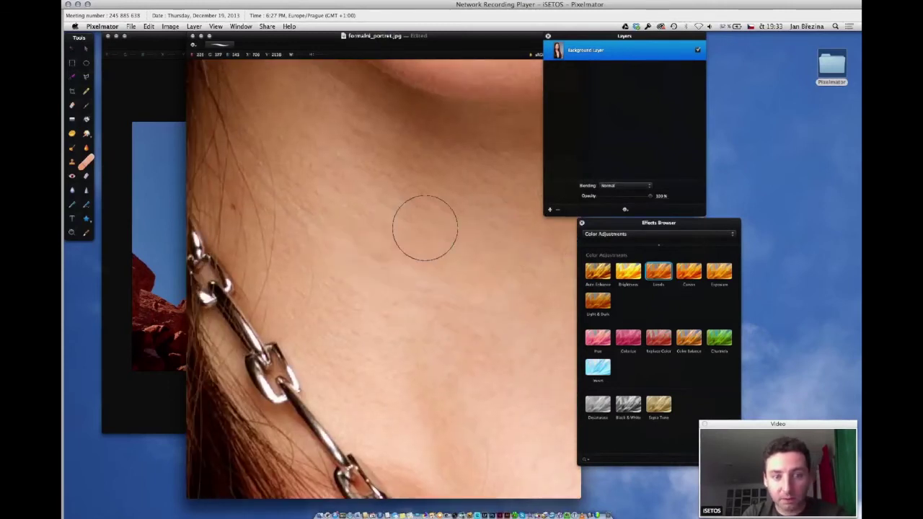
left_click(73, 161)
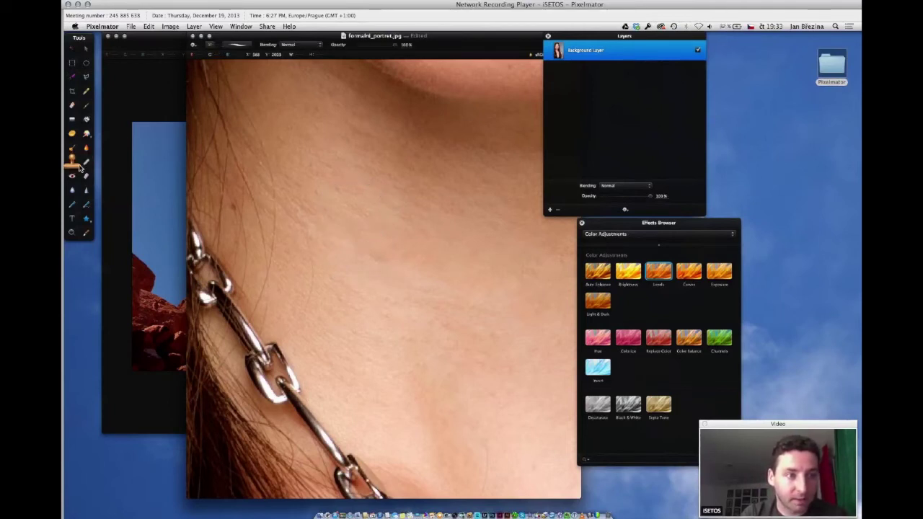
left_click(87, 163)
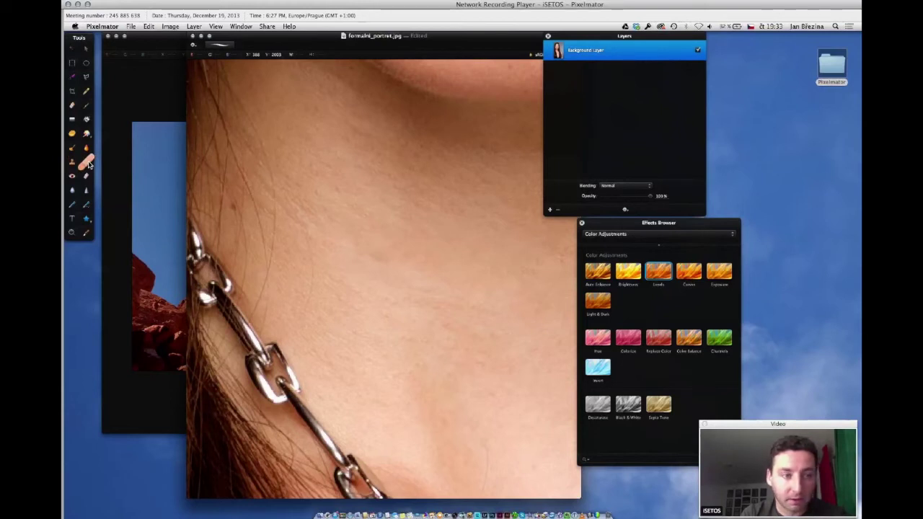
left_click(71, 177)
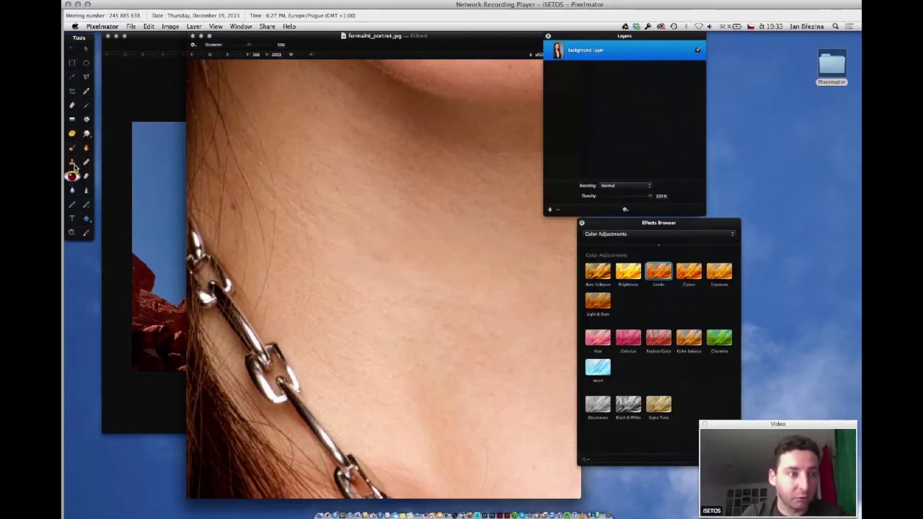
left_click(74, 163)
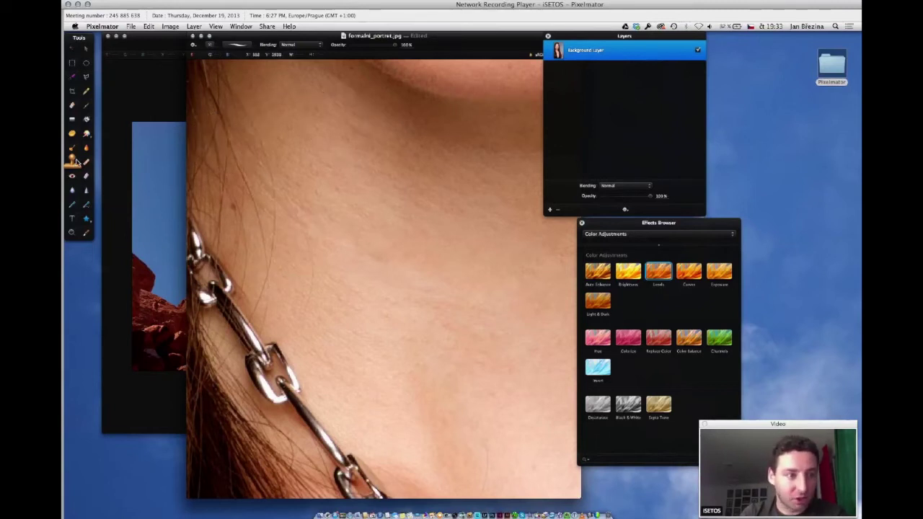
left_click(73, 231)
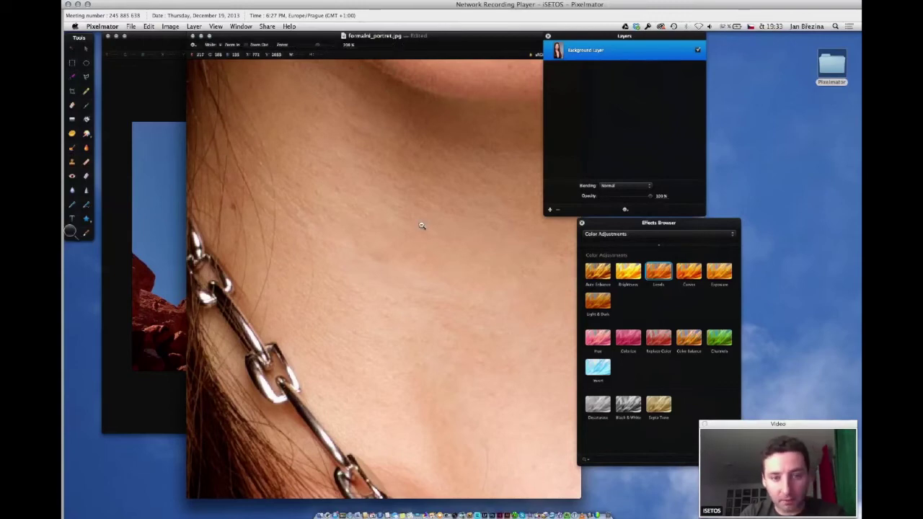
Show the whole portrait and duplicate its background layer, converting the file to a Pixelmator document.
left_click(422, 225, "alt")
left_click(420, 223, "alt")
left_click(405, 216, "alt")
left_click(388, 208, "alt")
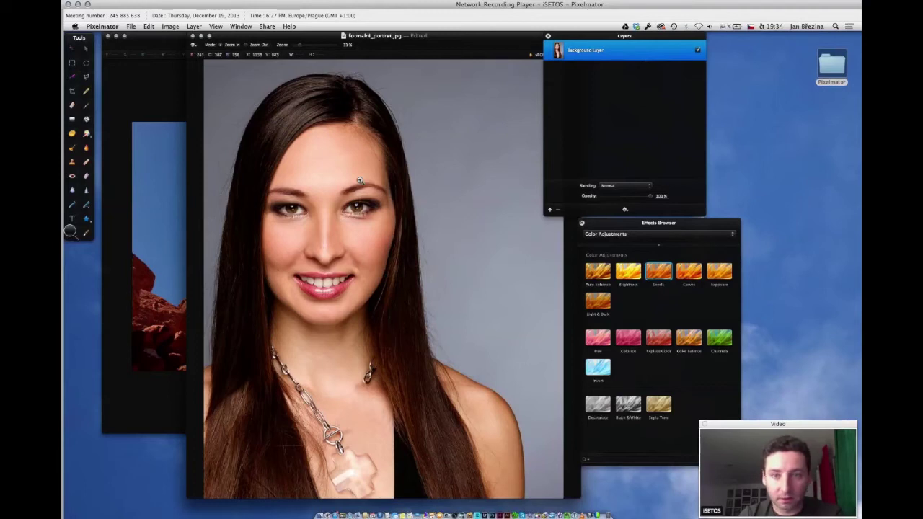
right_click(594, 53)
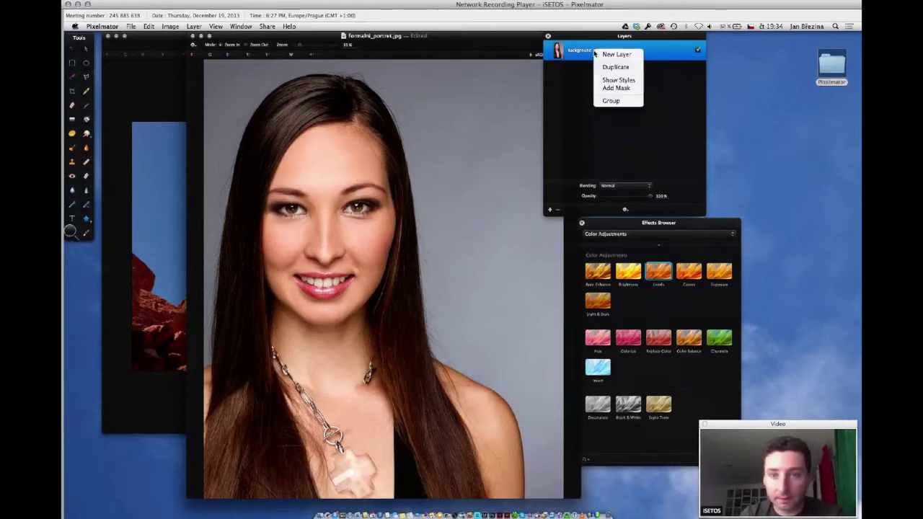
left_click(615, 66)
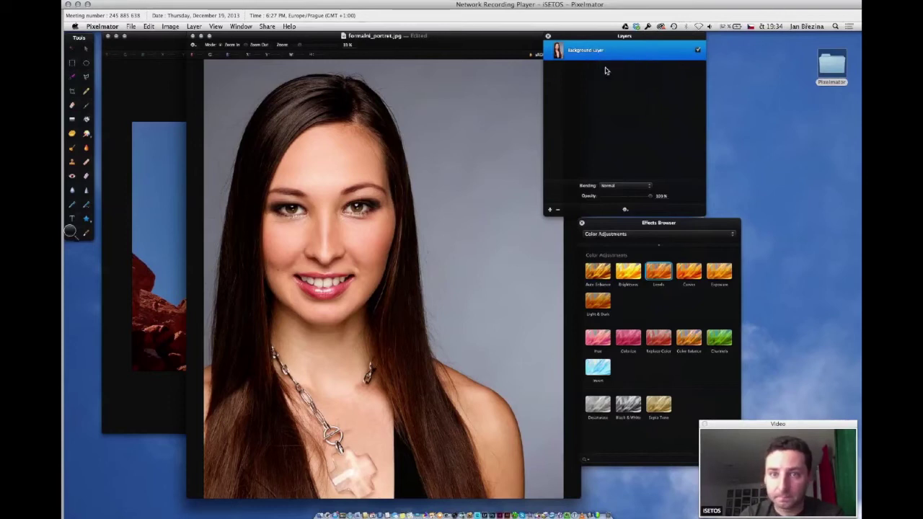
left_click(456, 90)
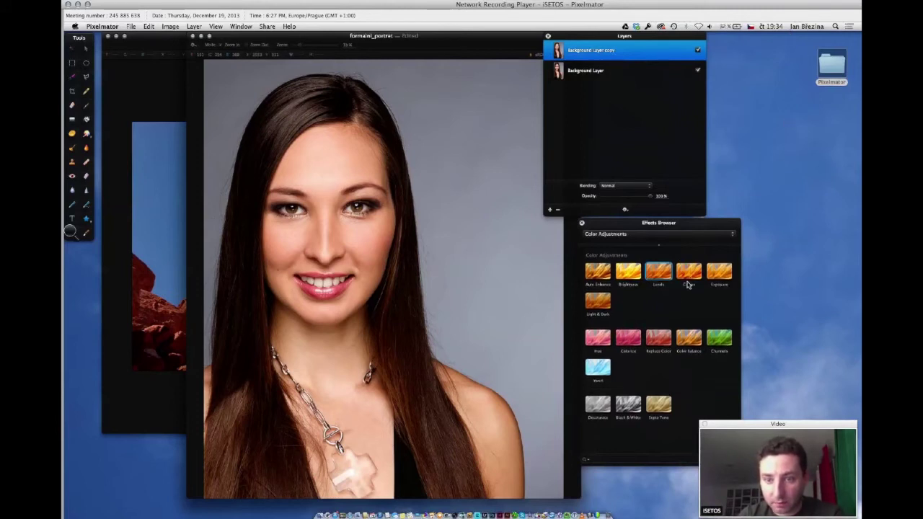
Brighten the midtones of the duplicate layer by lowering the gray point in a Levels adjustment.
left_click_drag(657, 273, 390, 191)
mouse_move(463, 175)
left_mouse_down()
mouse_move(477, 178)
mouse_move(446, 179)
left_mouse_up()
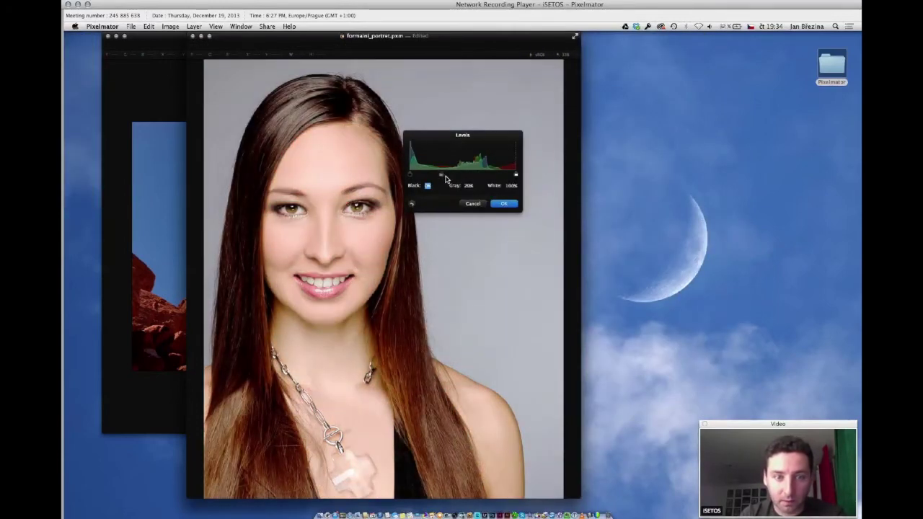
left_click(503, 204)
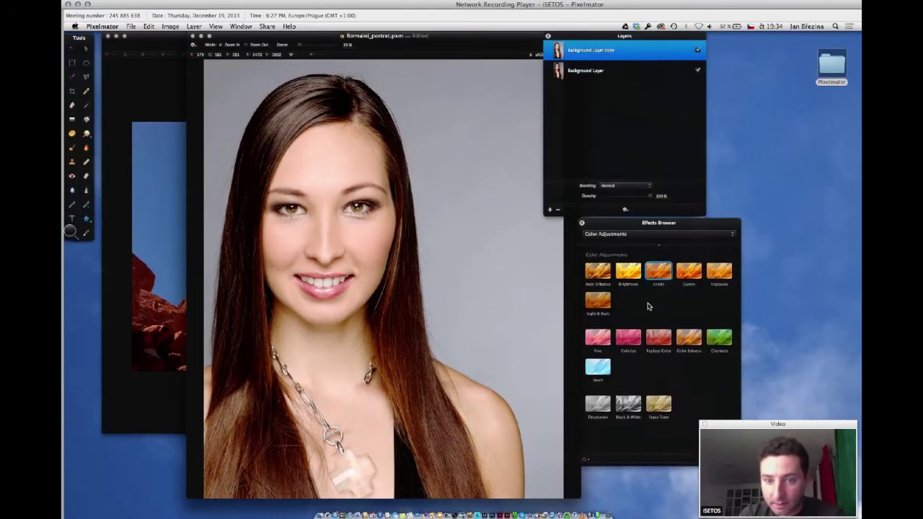
Shift the hue of the duplicate layer slightly with a Hue and Saturation adjustment.
left_click_drag(601, 340, 383, 214)
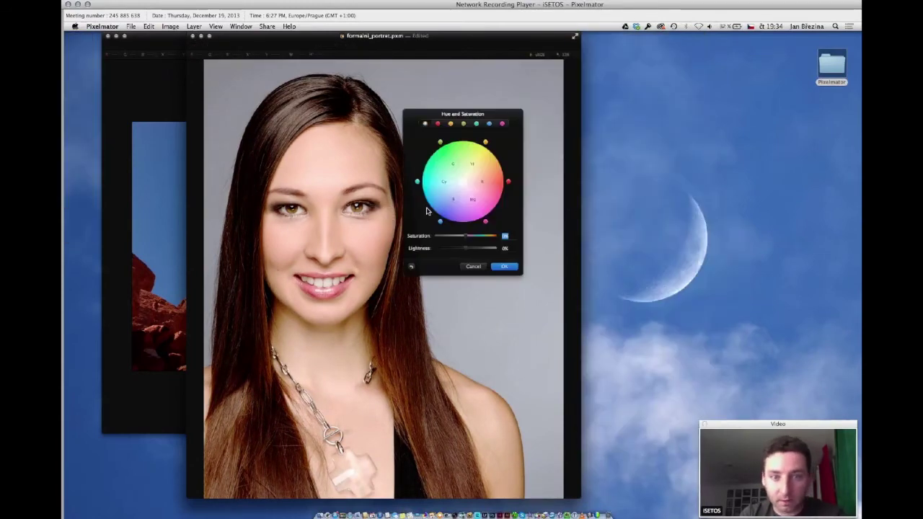
mouse_move(440, 224)
left_mouse_down()
mouse_move(484, 229)
mouse_move(502, 199)
mouse_move(490, 213)
mouse_move(445, 220)
left_mouse_up()
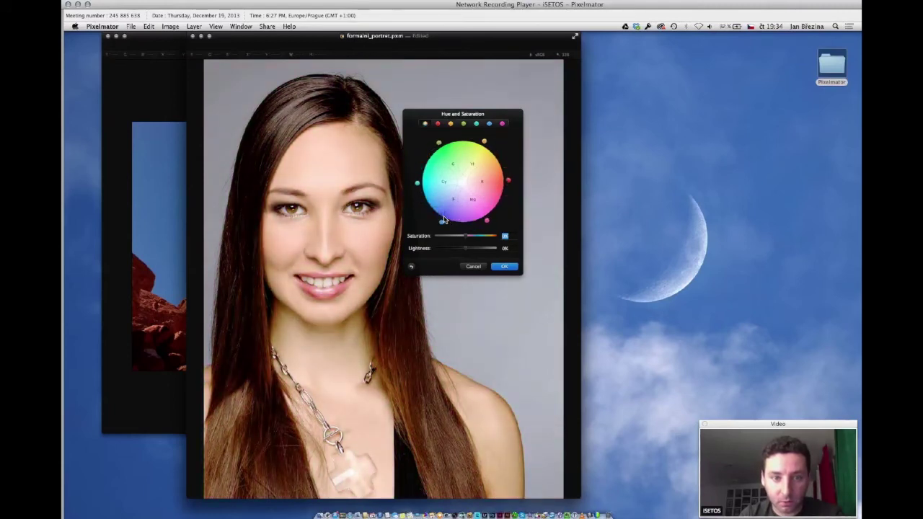
left_click(504, 268)
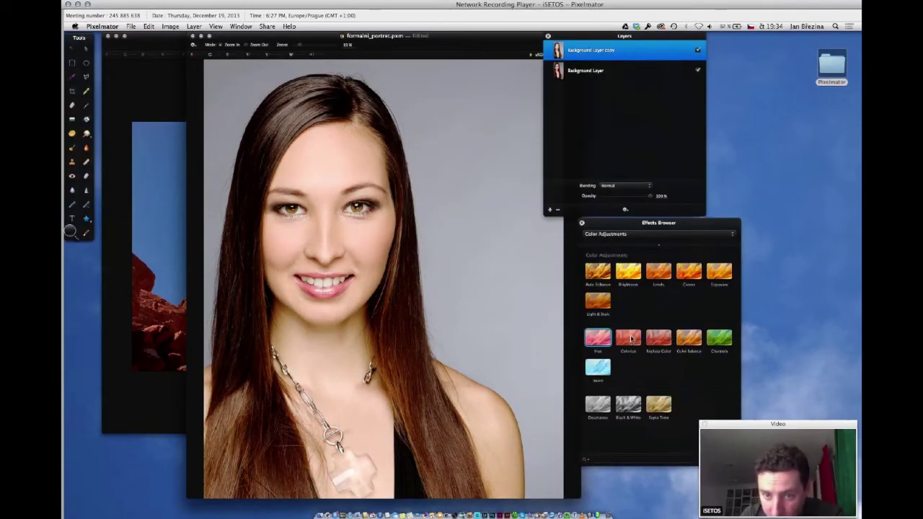
Colorize the duplicate layer in blue-violet and toggle its visibility off and on to compare it with the original.
left_click_drag(631, 339, 344, 257)
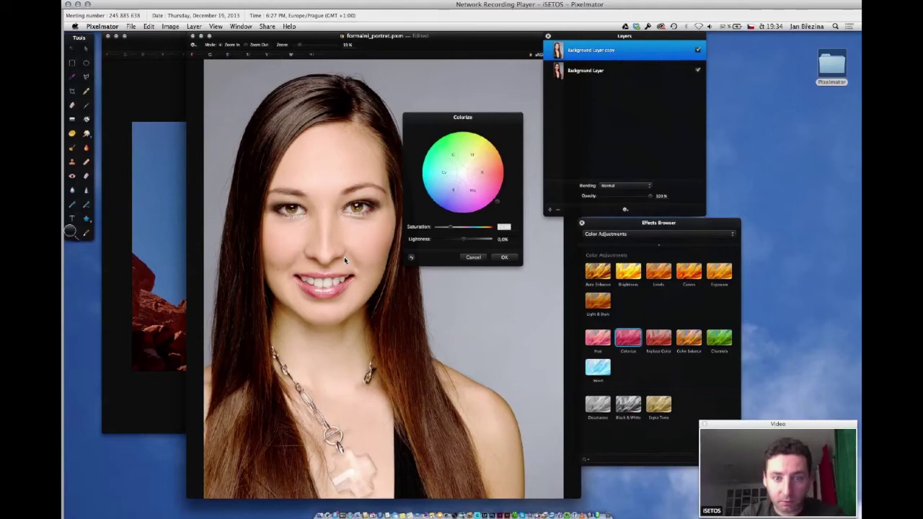
left_click_drag(344, 256, 664, 58)
key("Return")
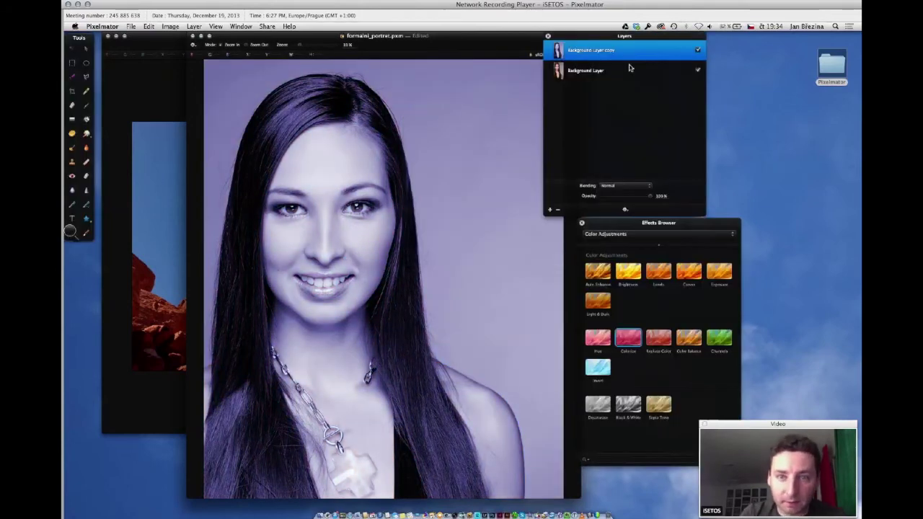
left_click(698, 50)
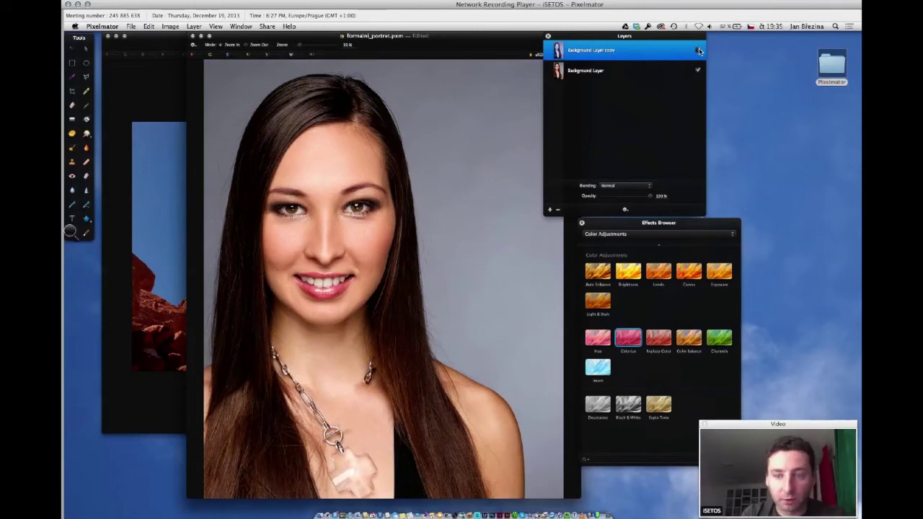
left_click(699, 49)
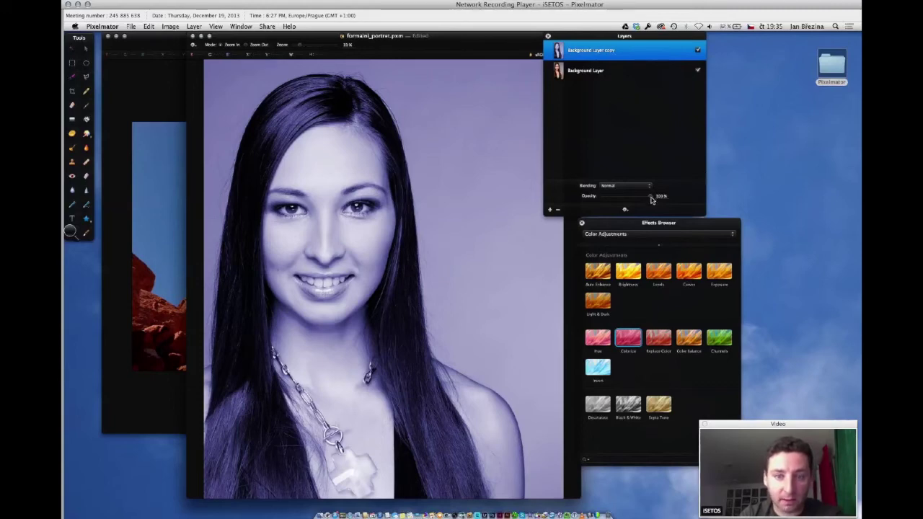
Blend the tinted layer over the original portrait using Color blending at about 50% opacity.
left_click_drag(651, 199, 627, 202)
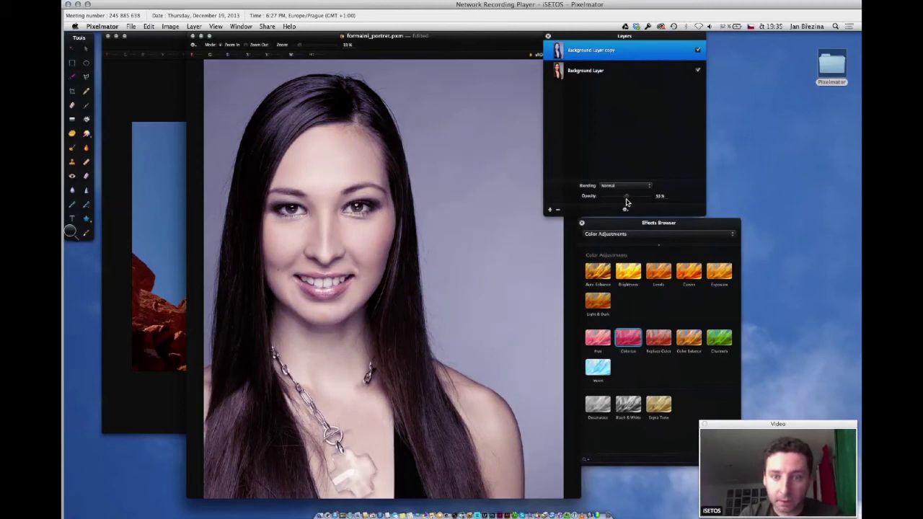
left_click(623, 186)
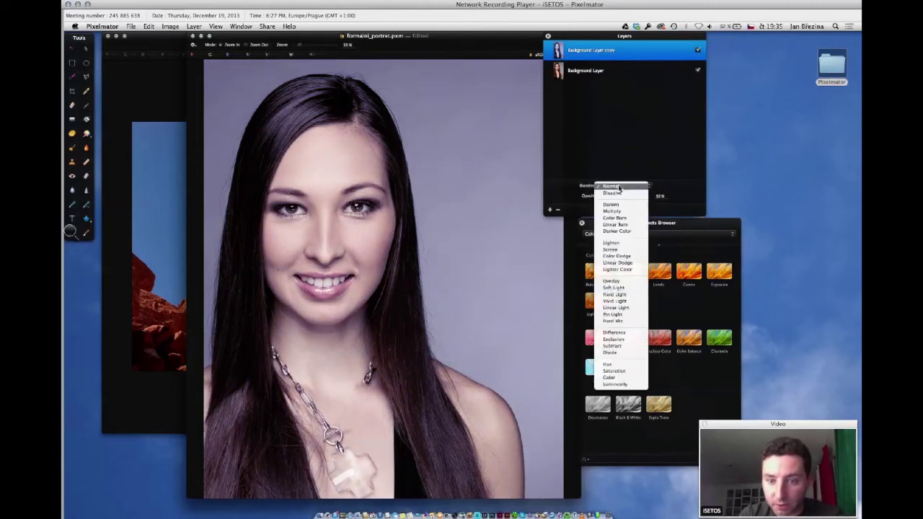
left_click(618, 378)
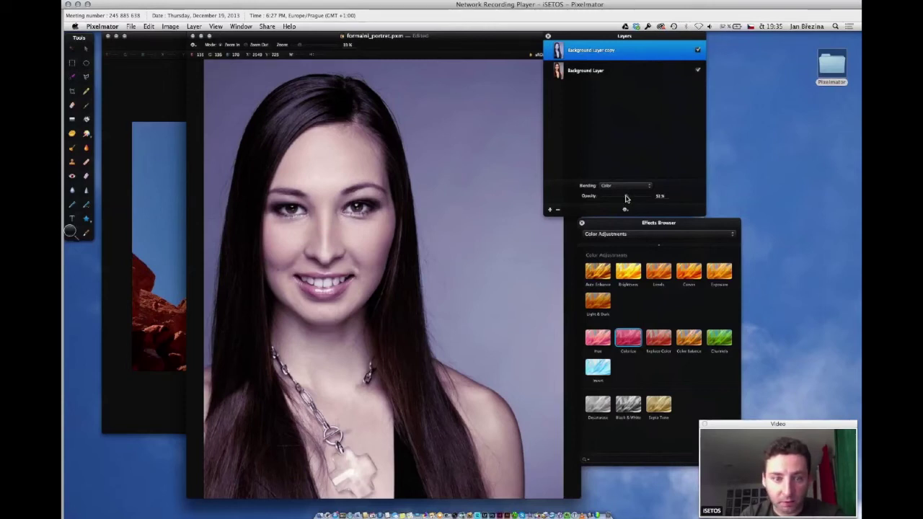
mouse_move(626, 199)
left_mouse_down()
mouse_move(638, 200)
mouse_move(617, 201)
mouse_move(625, 203)
left_mouse_up()
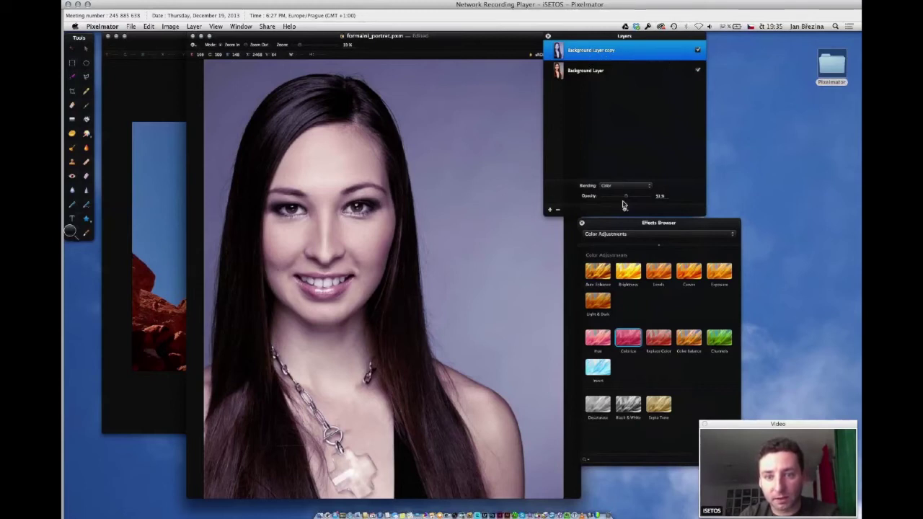
left_click(610, 187)
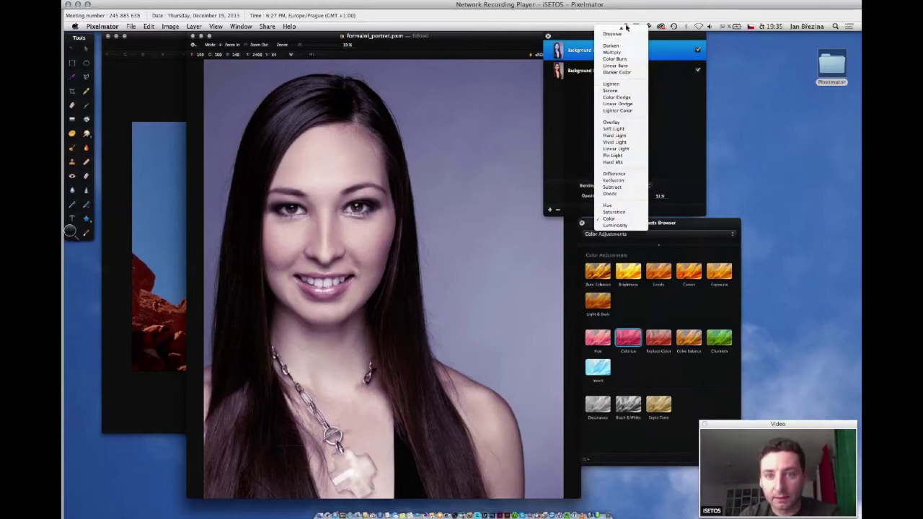
left_click(667, 123)
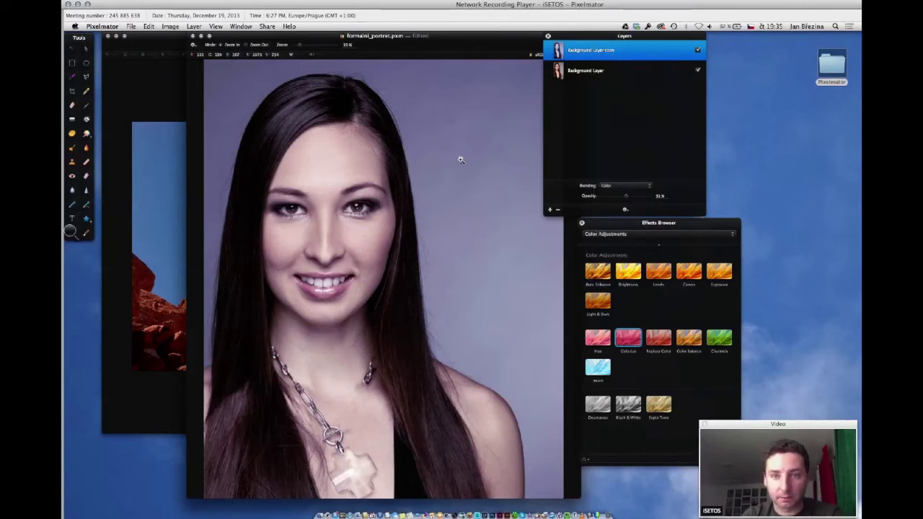
Close the portrait and the ukazka_montaz_skala document, discarding both without saving.
left_click(194, 36)
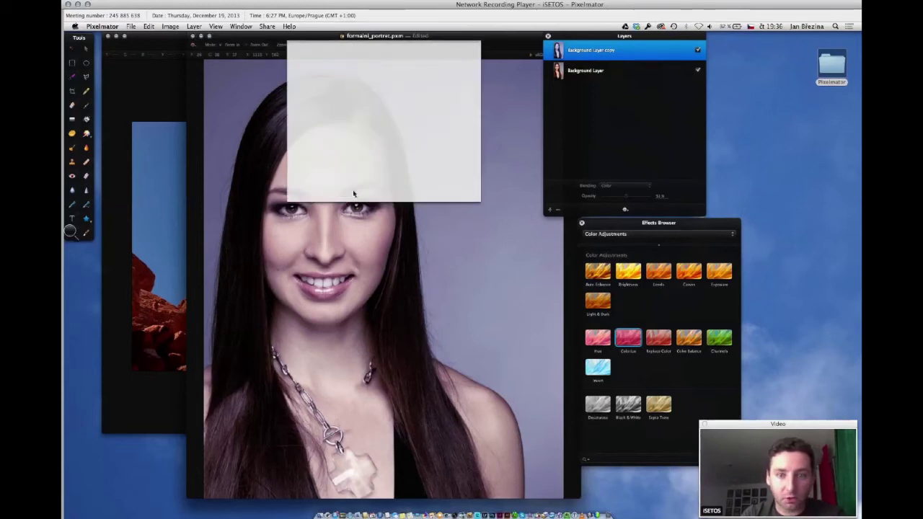
key("super+d")
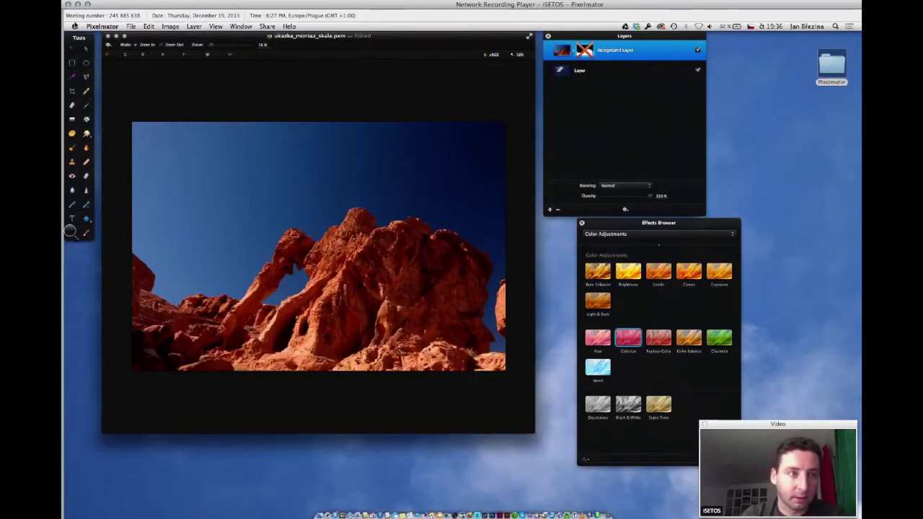
left_click(109, 35)
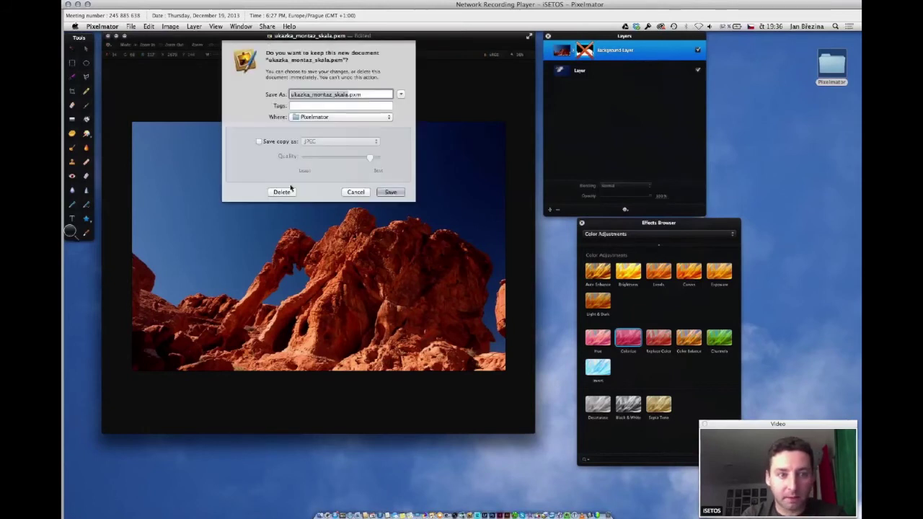
left_click(287, 194)
Open vrstvy_more.jpg, shrink its window to fit the whole seascape, and arrange it clear of the tool and layer palettes.
key("super+o")
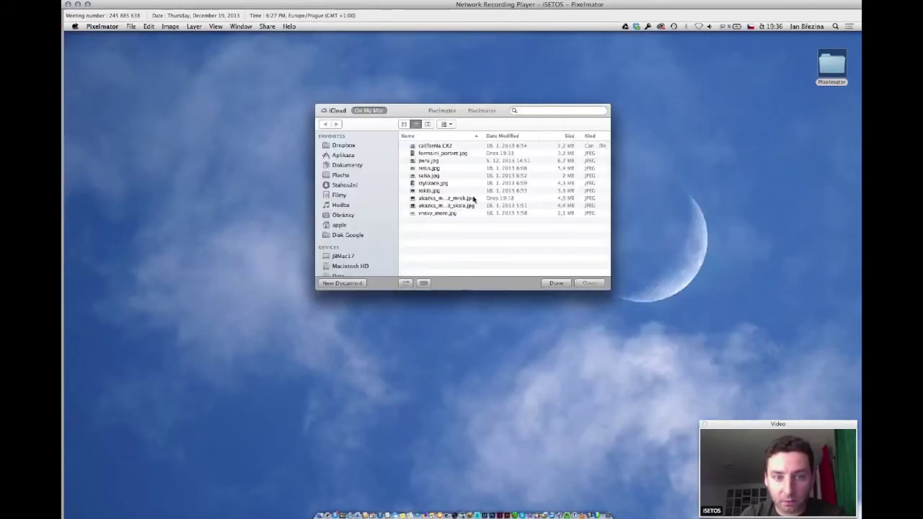
left_click(438, 214)
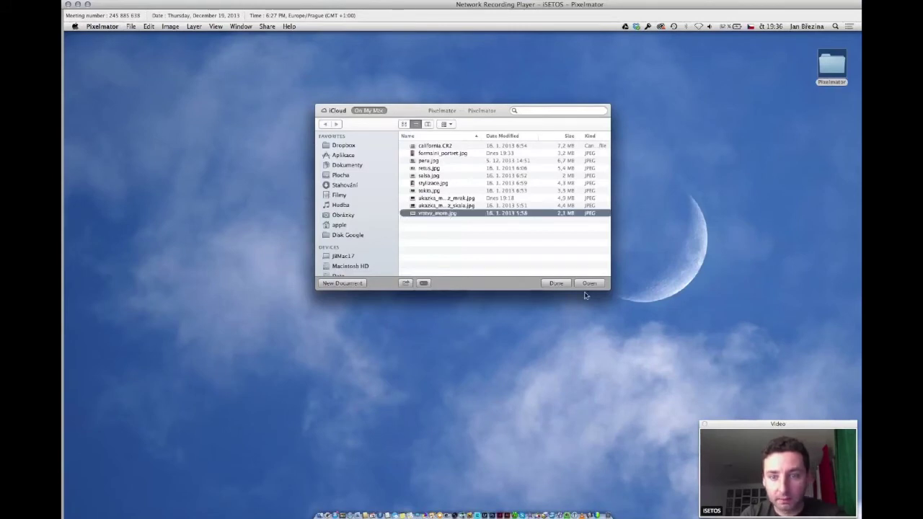
left_click(589, 282)
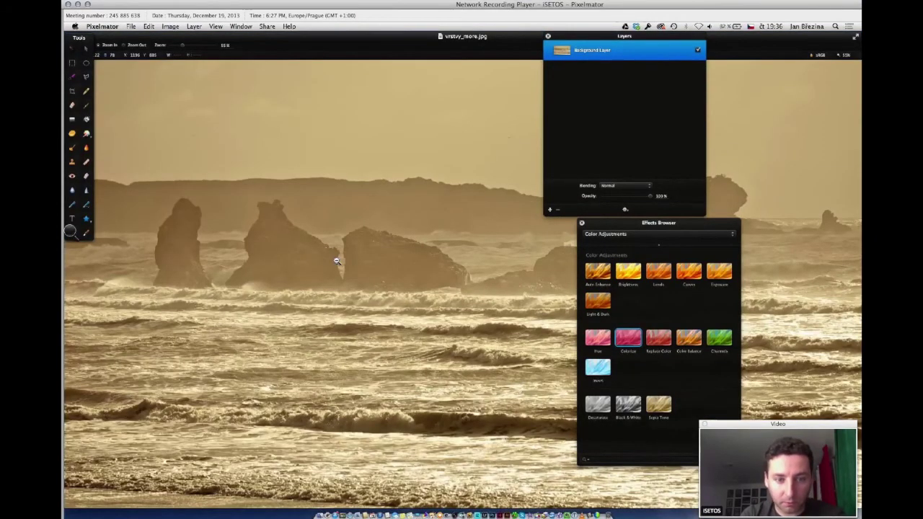
left_click(336, 261, "alt")
left_click_drag(859, 505, 516, 390)
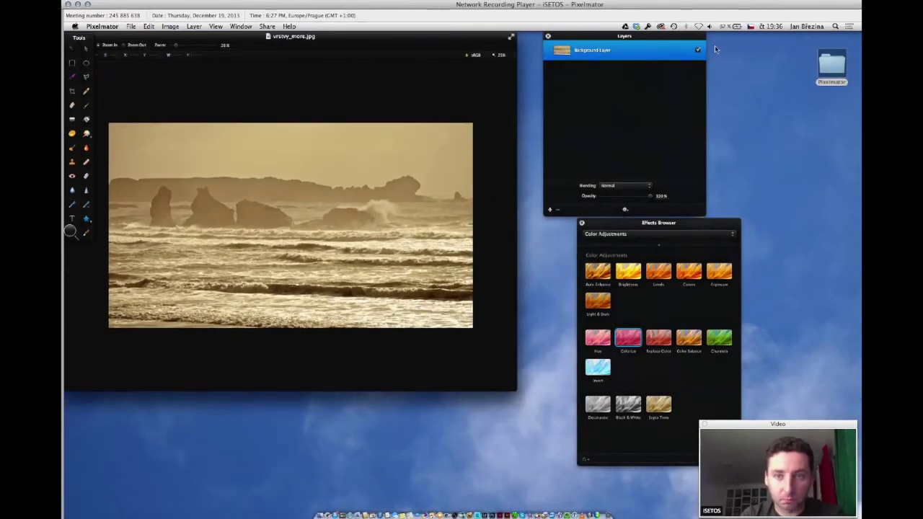
left_click_drag(626, 37, 662, 39)
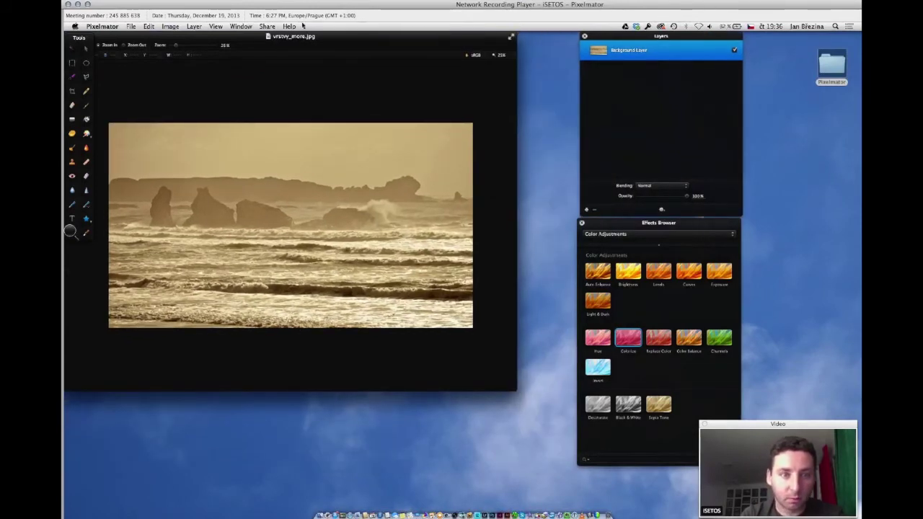
left_click_drag(298, 38, 347, 38)
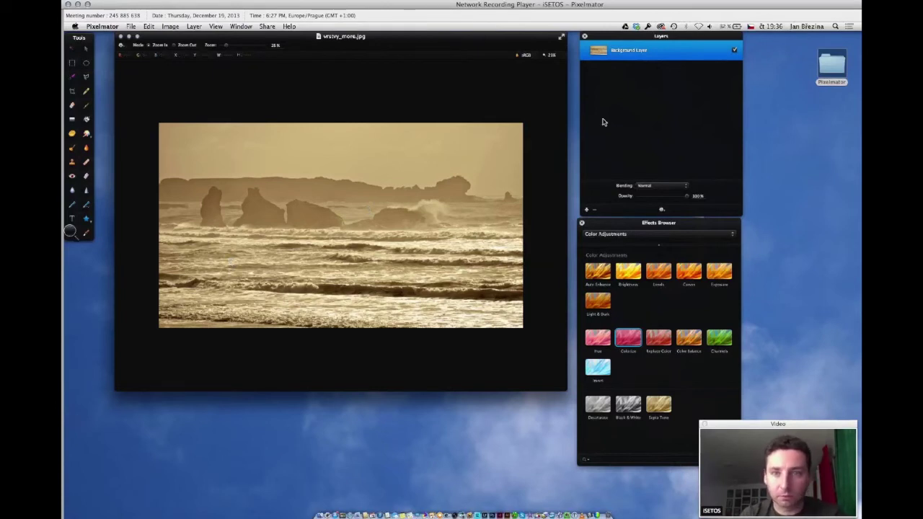
Duplicate the seascape's background layer and convert the file to a Pixelmator document.
right_click(642, 52)
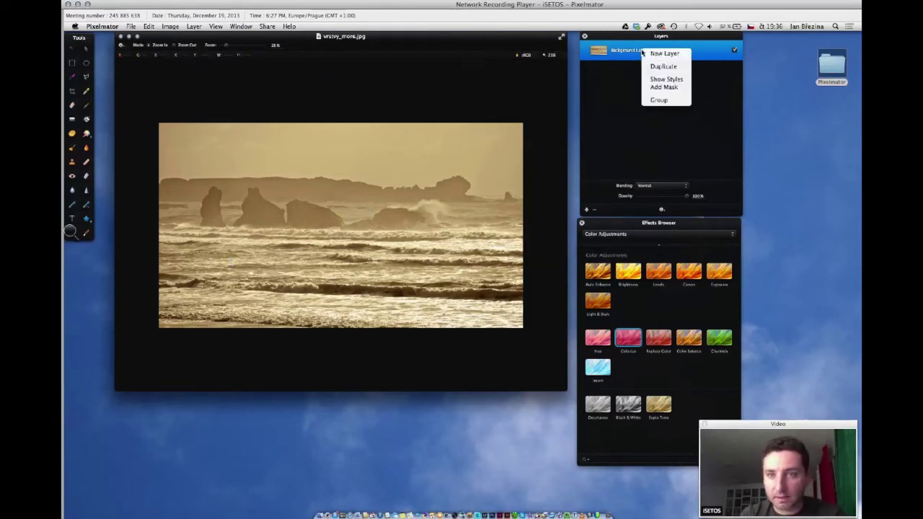
left_click(662, 66)
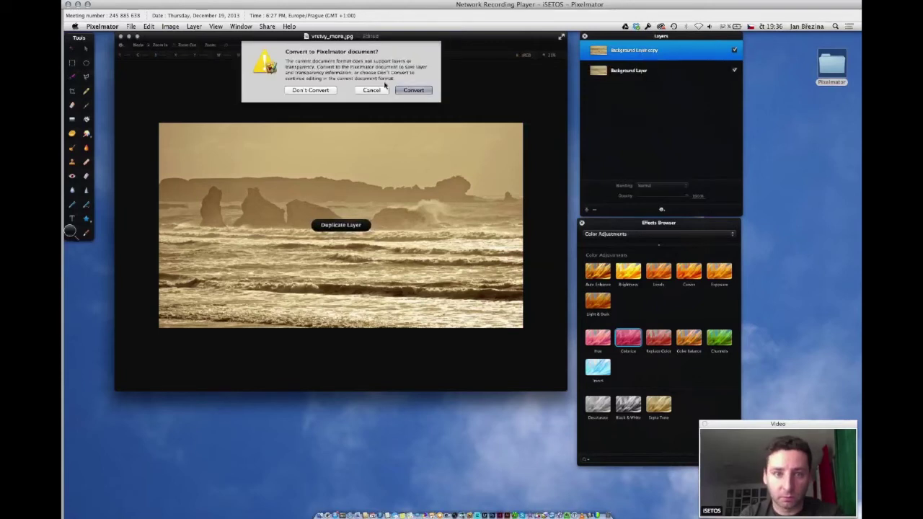
left_click(418, 89)
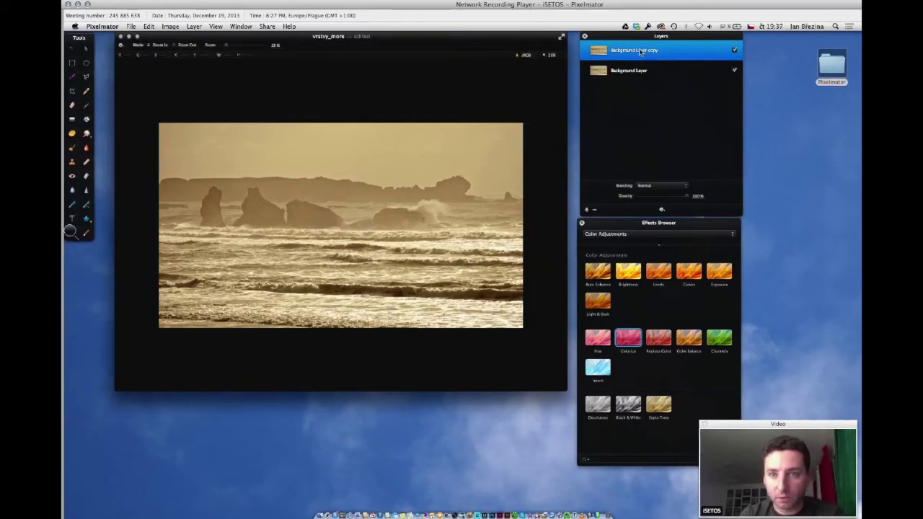
Rename the original seascape layer "ostra verze" and select the duplicate layer above it.
left_click(627, 71)
left_click(628, 71)
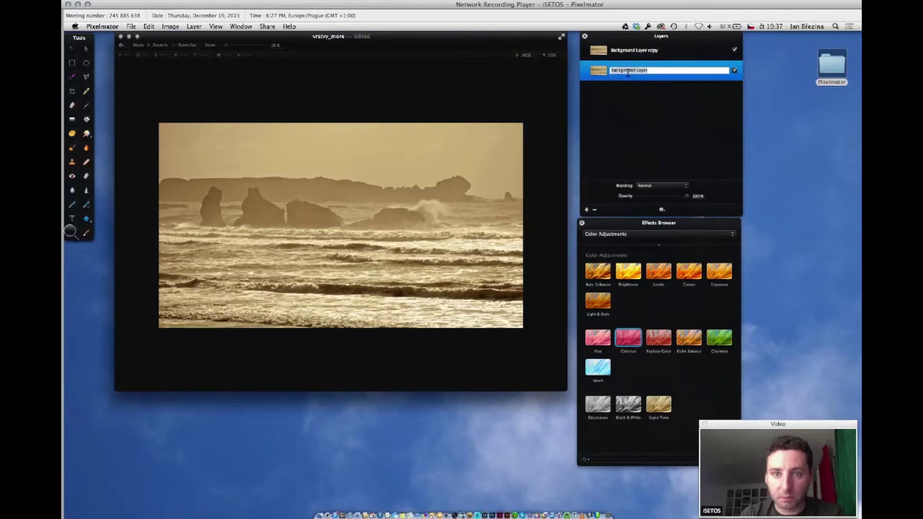
type("ostra vrch")
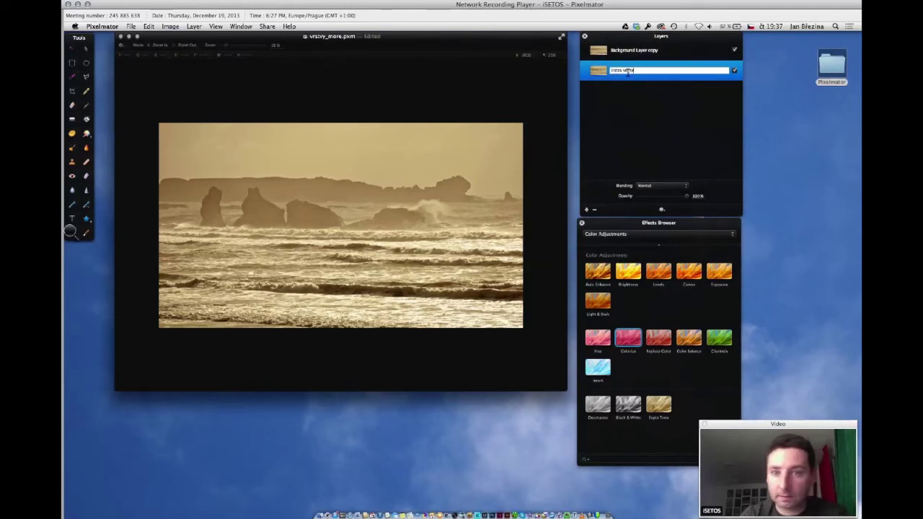
key("Return")
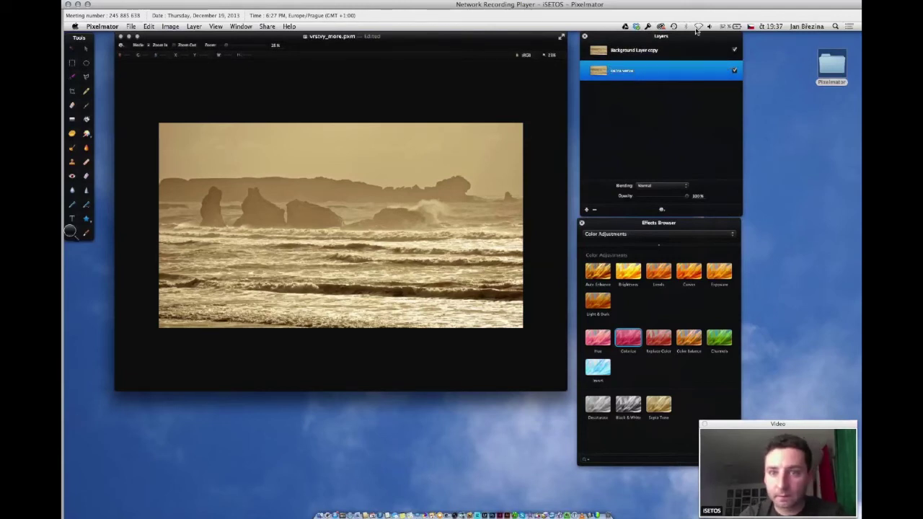
left_click(633, 51)
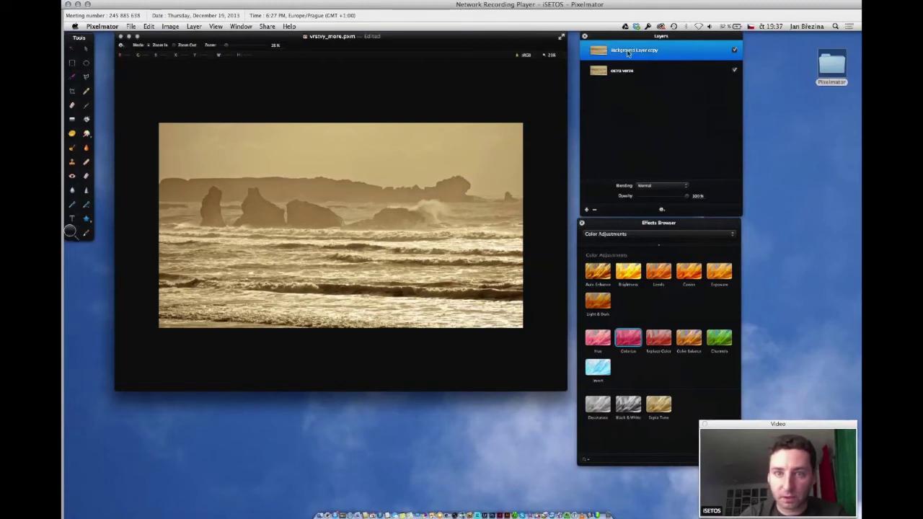
Rename the duplicate seascape layer above "ostra verze" as "rozostrena verze".
double_click(628, 51)
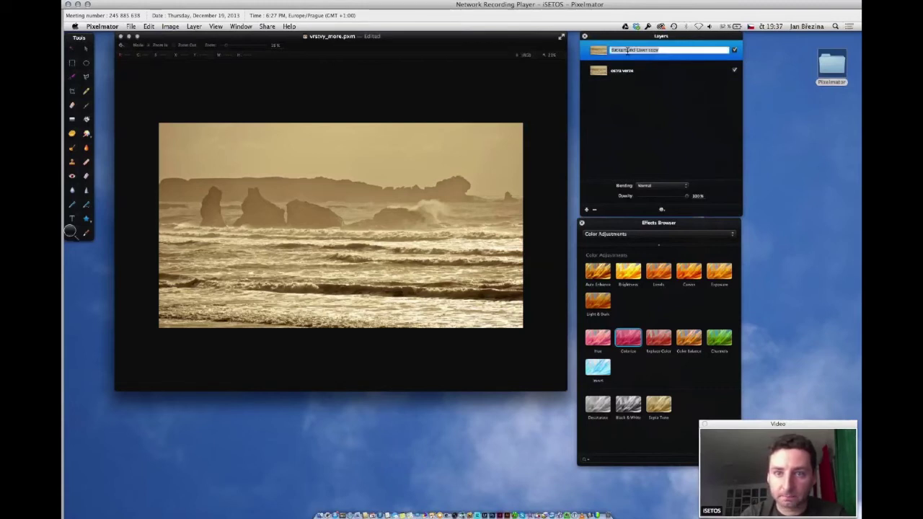
type("mere")
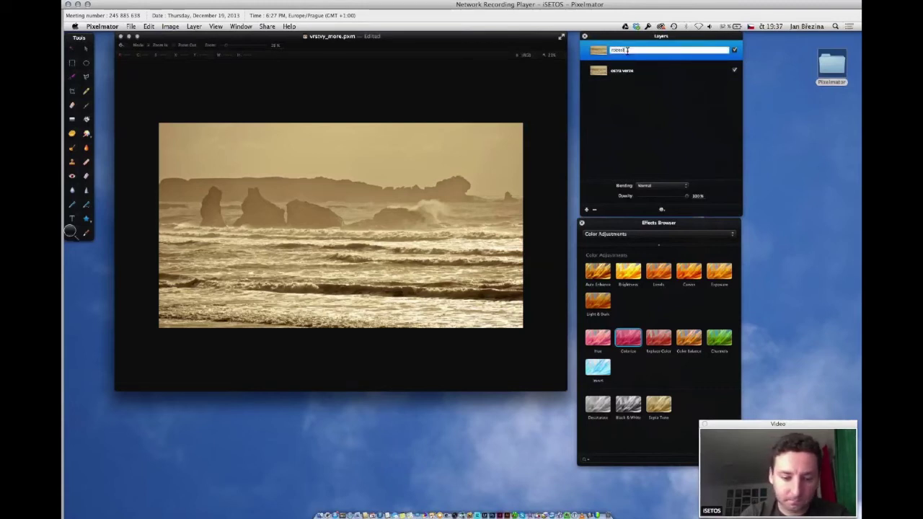
type("s")
type("ze")
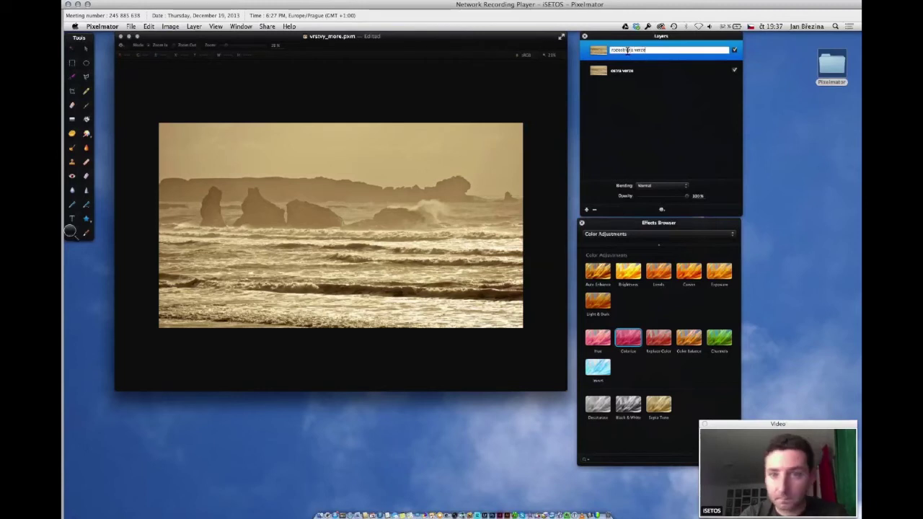
key("Return")
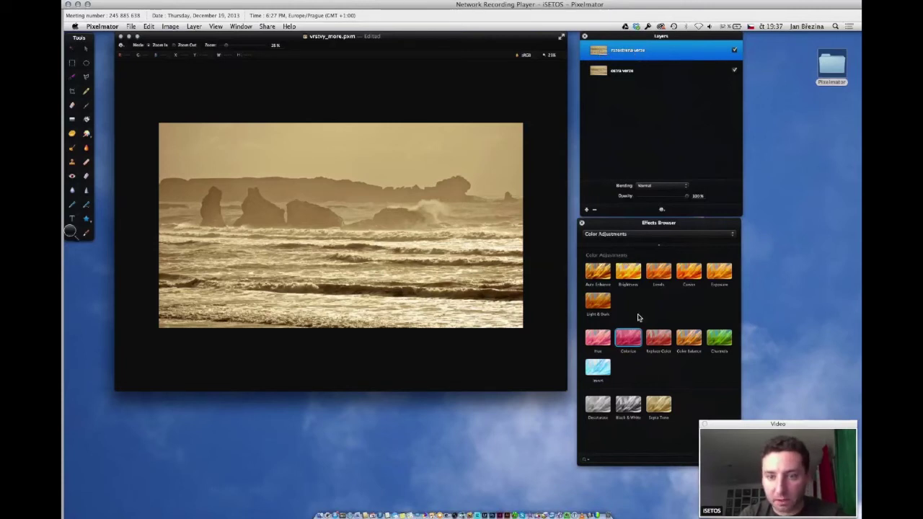
Apply a Gaussian Blur effect to the "rozostrena verze" layer, raising the radius until the rocks and waves are strongly blurred.
left_click(614, 235)
left_click(617, 213)
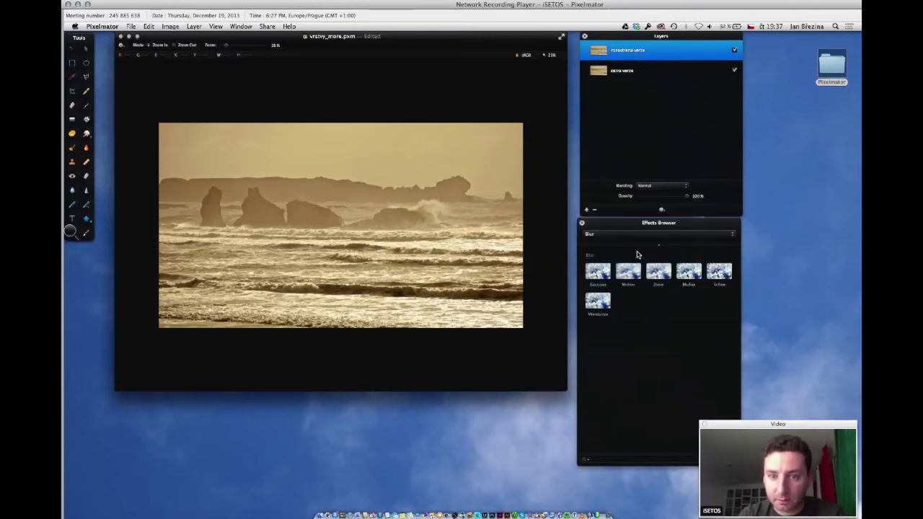
left_click_drag(600, 274, 406, 217)
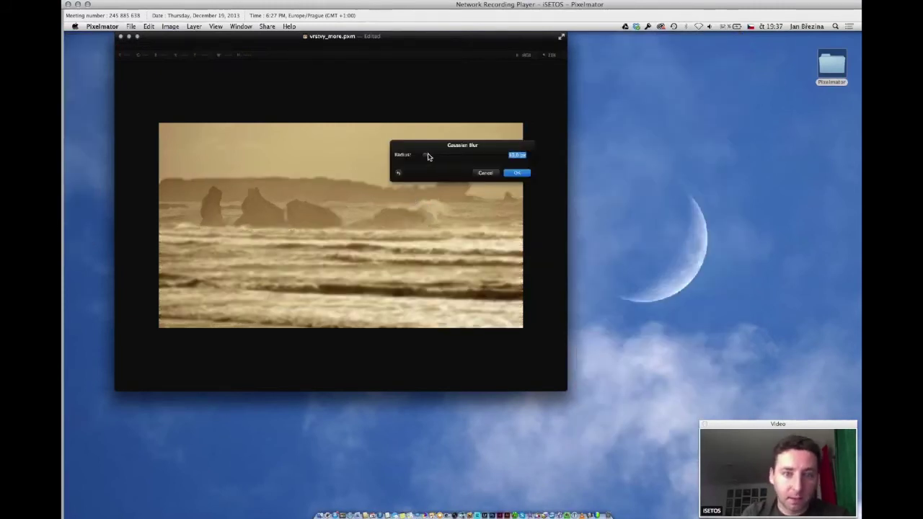
left_click_drag(425, 154, 444, 157)
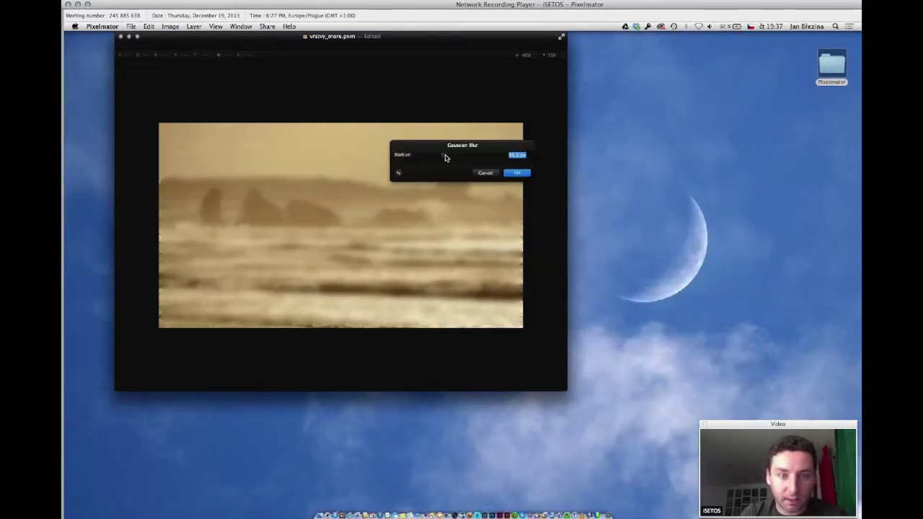